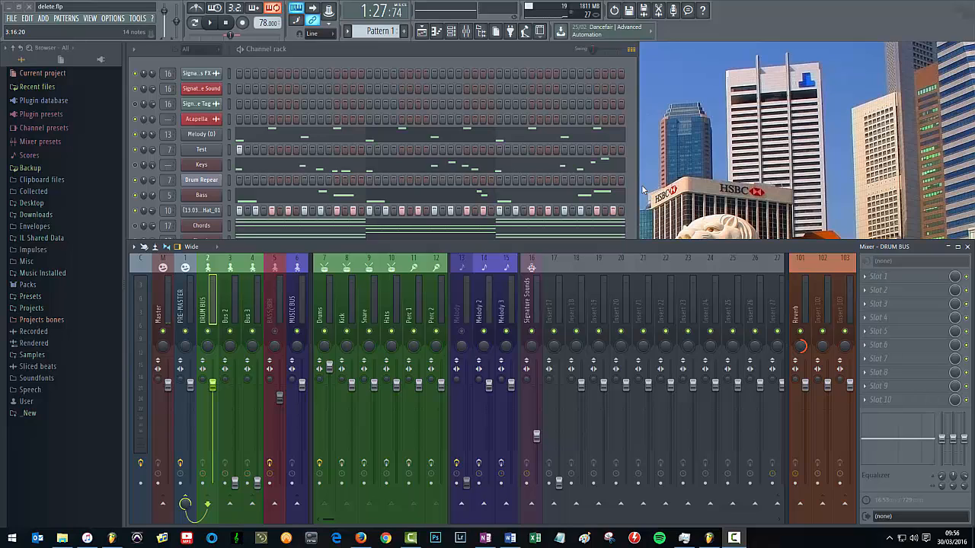
# Open the settings of the Pillows & Pinas sample channel and review its available time-stretching modes.
pyautogui.click(411, 50)
pyautogui.click(201, 272)
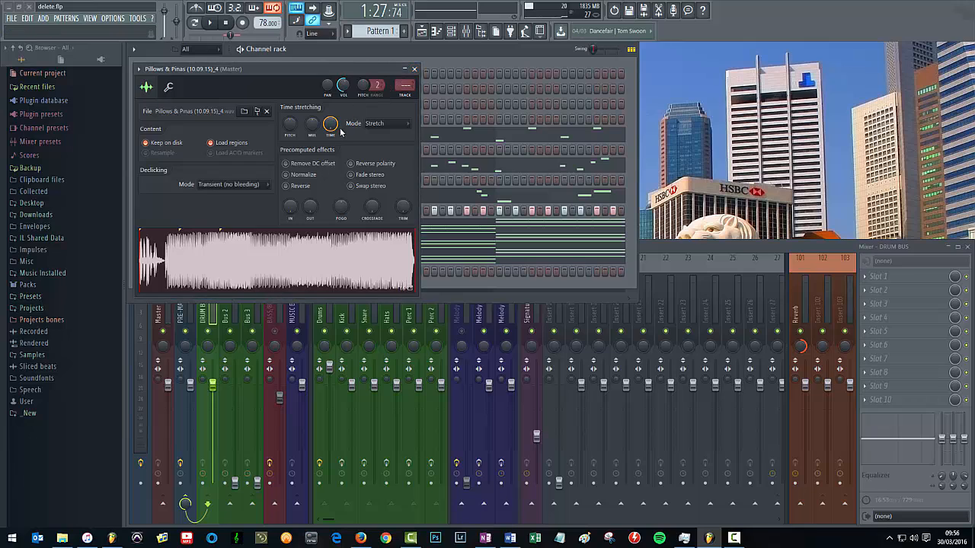
pyautogui.click(410, 125)
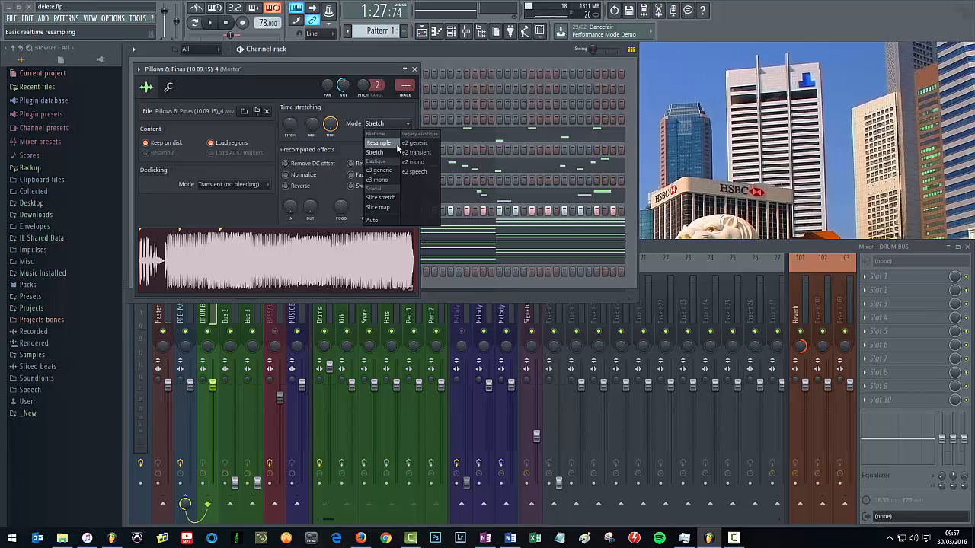
pyautogui.click(628, 192)
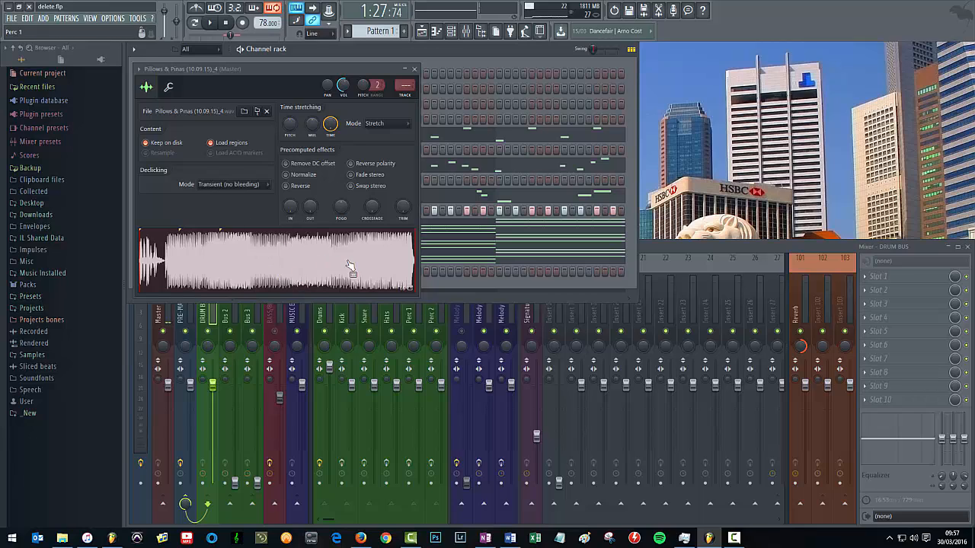
# Enter 95 BPM as the Pillows & Pinas sample's tempo through the tempo detection for its stretch time.
pyautogui.click(331, 129)
pyautogui.click(363, 145)
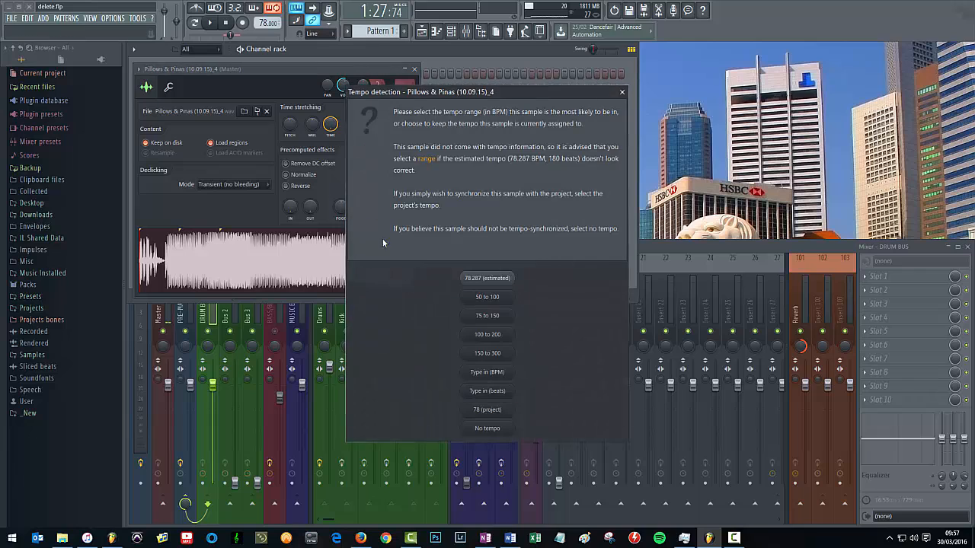
pyautogui.click(489, 370)
pyautogui.write('78')
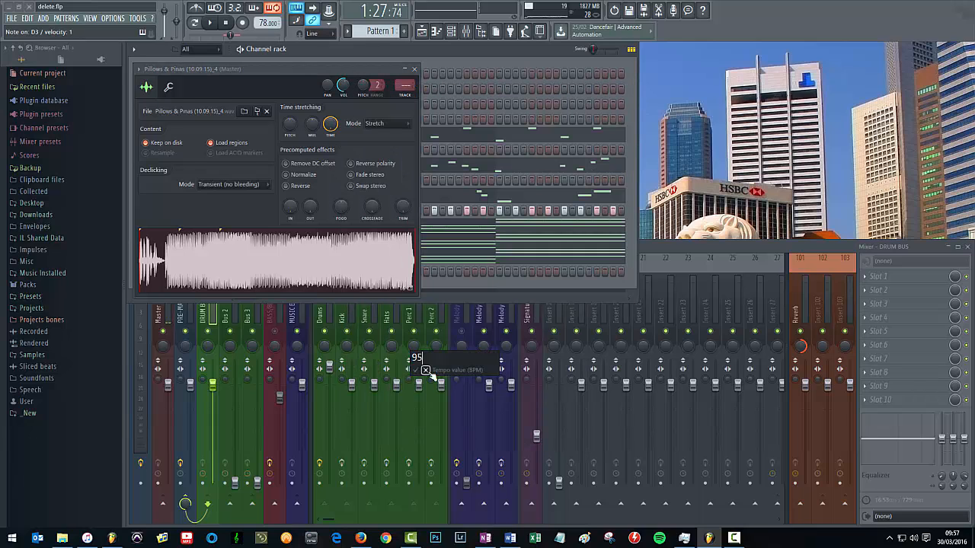
pyautogui.press('Return')
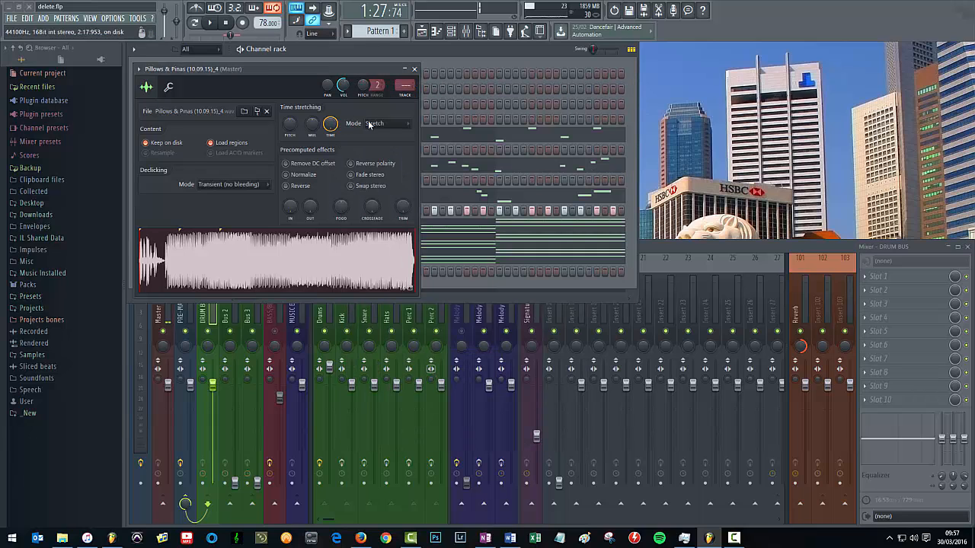
# Close the sample channel settings, then play the project at a tempo of 95 BPM.
pyautogui.click(415, 69)
pyautogui.moveTo(263, 23); pyautogui.dragTo(264, 10)
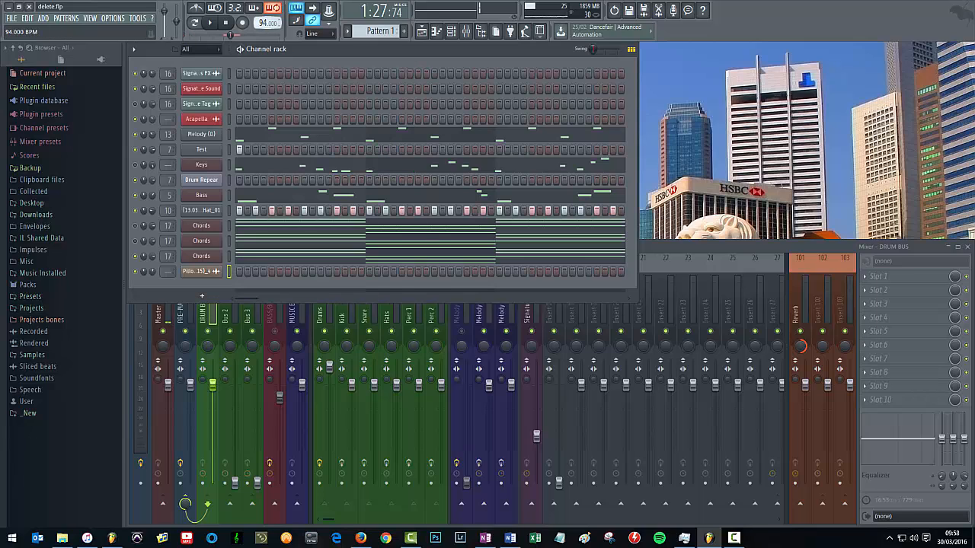
pyautogui.click(216, 23)
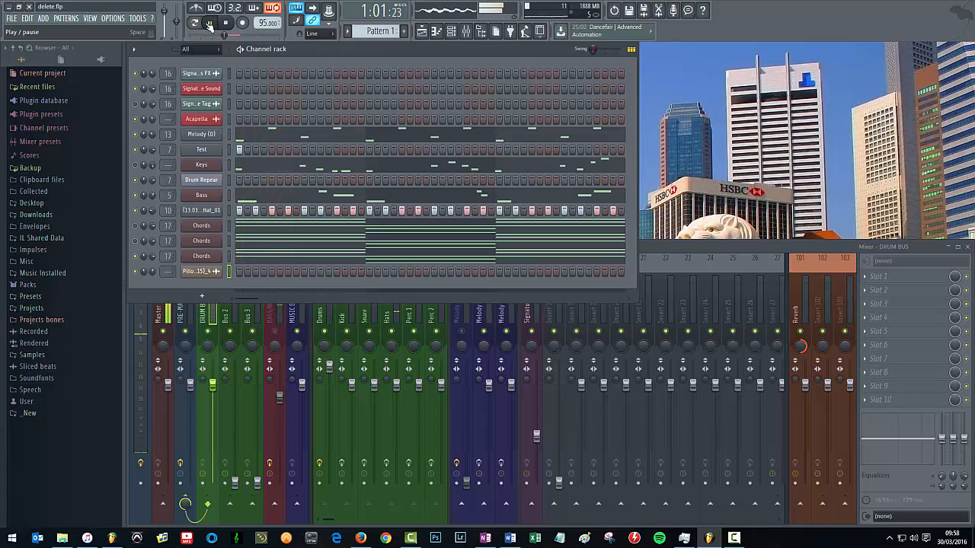
# Look at the Pillows & Pinas clip in the playlist and return to the channel rack and mixer.
pyautogui.press('F5')
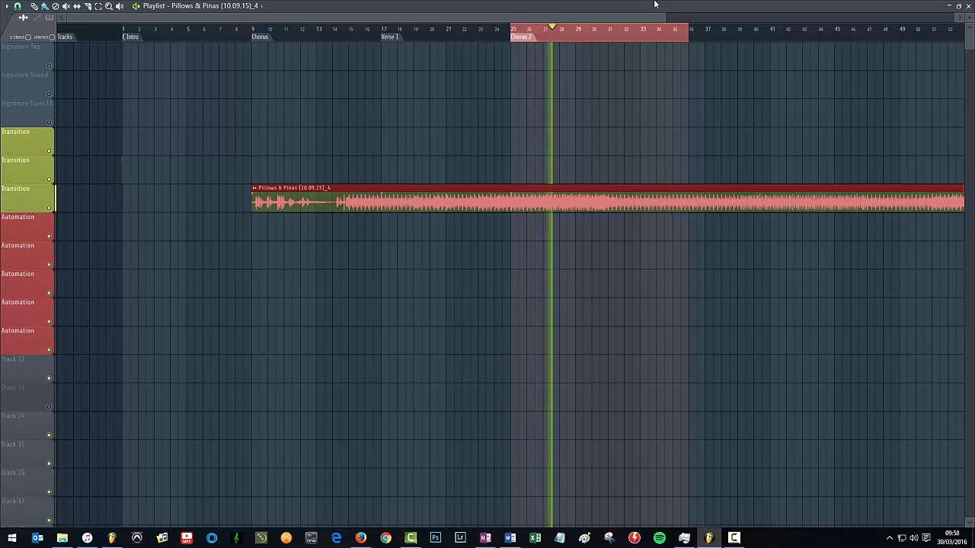
pyautogui.press('F5')
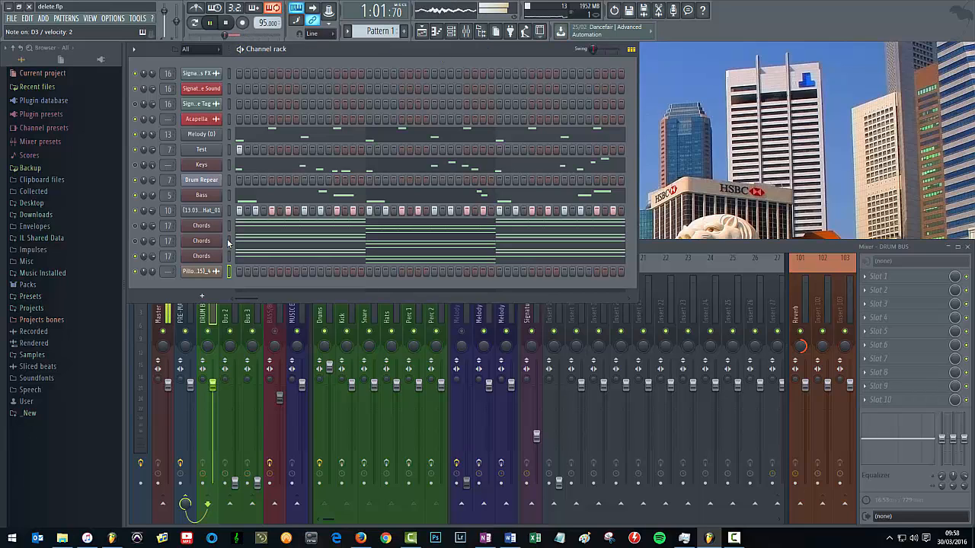
pyautogui.press('F5')
pyautogui.press('F5')
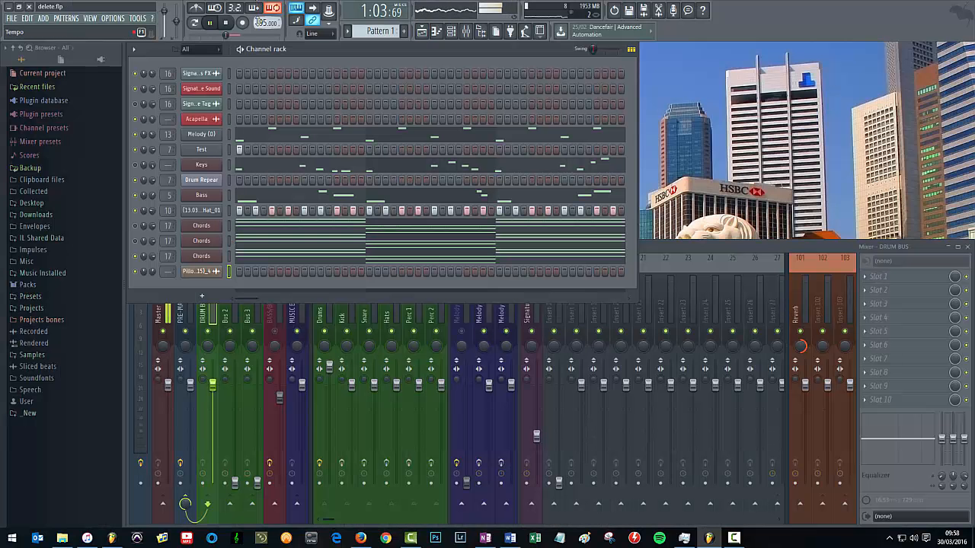
# Set the project tempo to 96 BPM and restart playback from the beginning.
pyautogui.scroll(6, 263, 23)
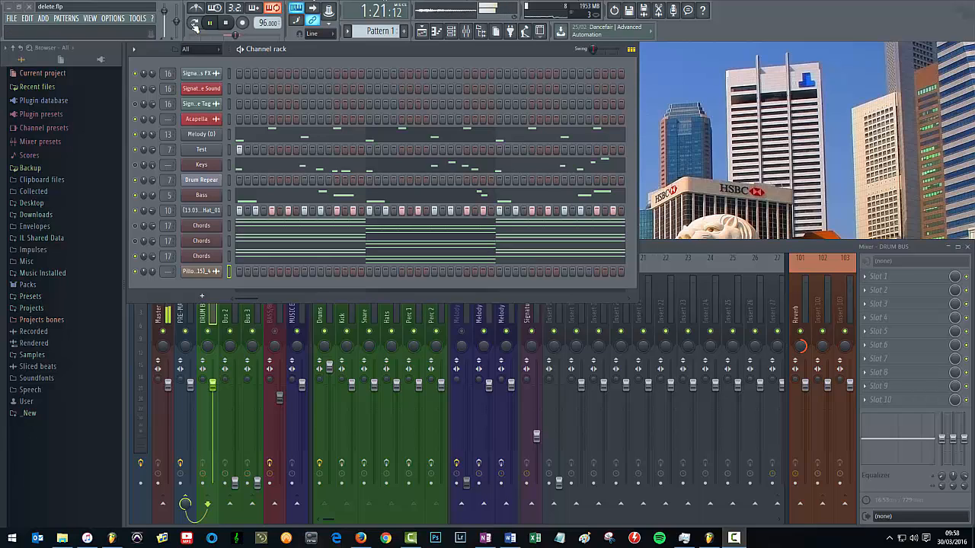
pyautogui.click(228, 22)
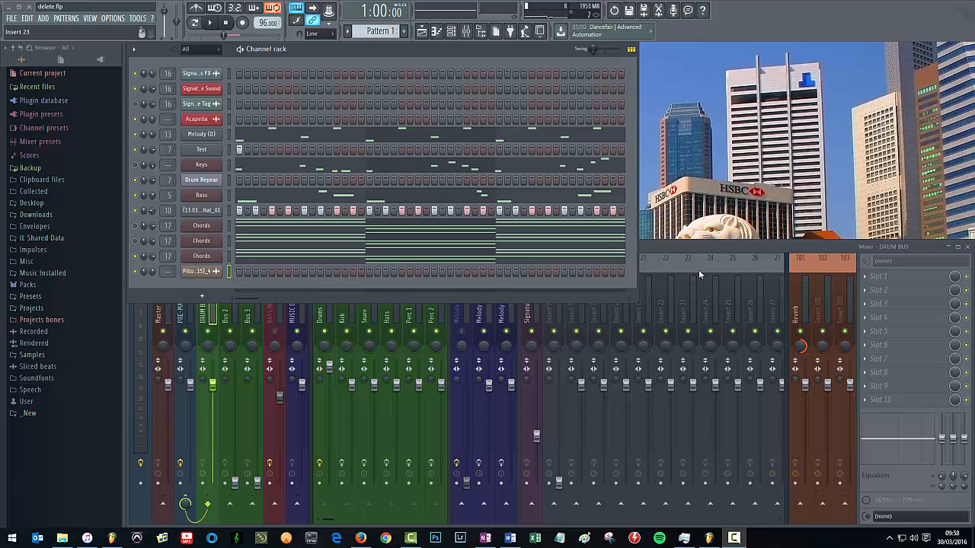
pyautogui.click(209, 22)
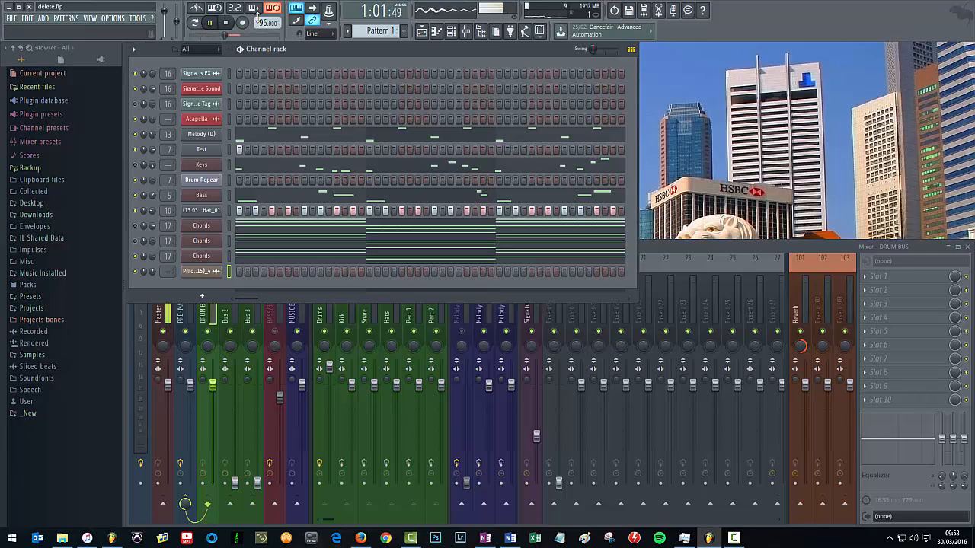
# Audition the stretched sample during playback with the project tempo at 135, 59 and 62 BPM.
pyautogui.moveTo(263, 23)
pyautogui.mouseDown()
pyautogui.moveTo(263, 0)
pyautogui.moveTo(263, 23)
pyautogui.mouseUp()
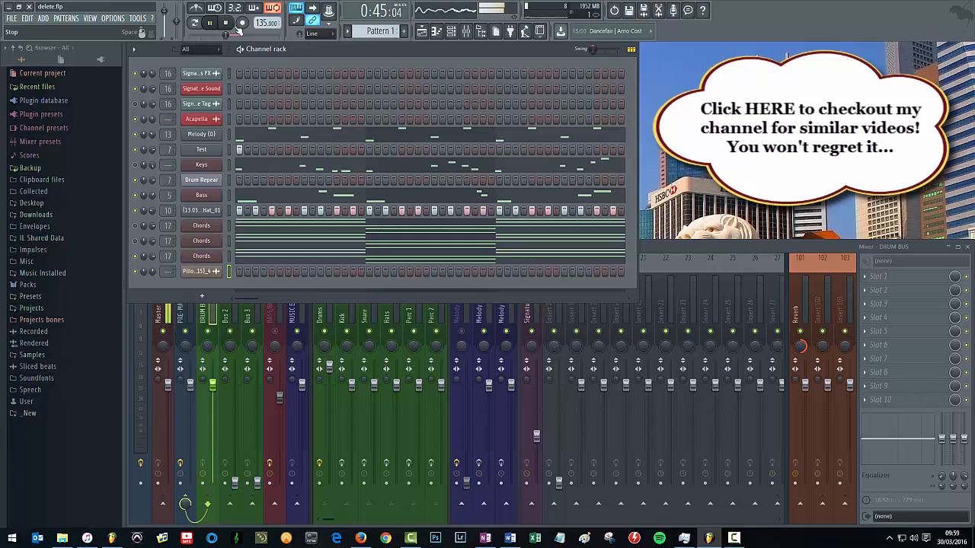
pyautogui.moveTo(258, 23); pyautogui.dragTo(259, 72)
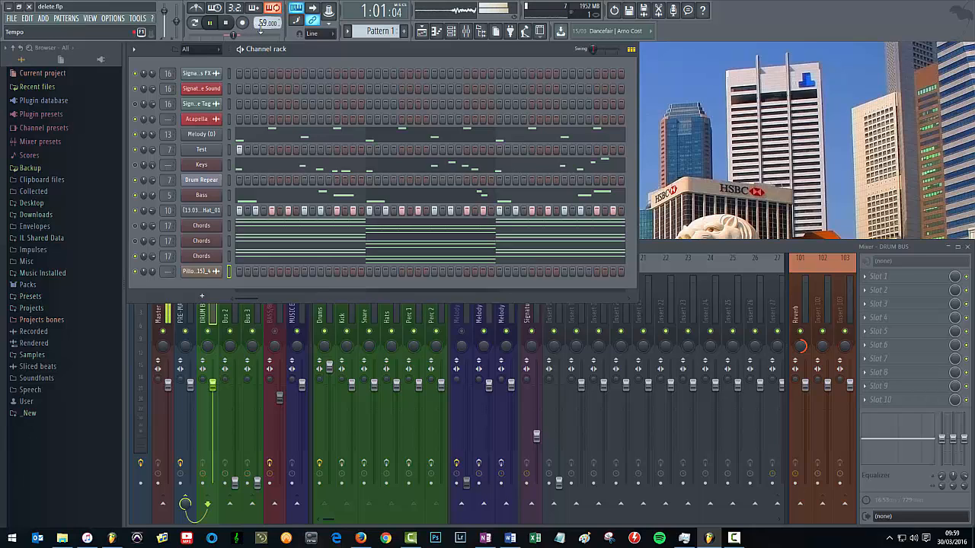
pyautogui.moveTo(262, 28); pyautogui.dragTo(262, 25)
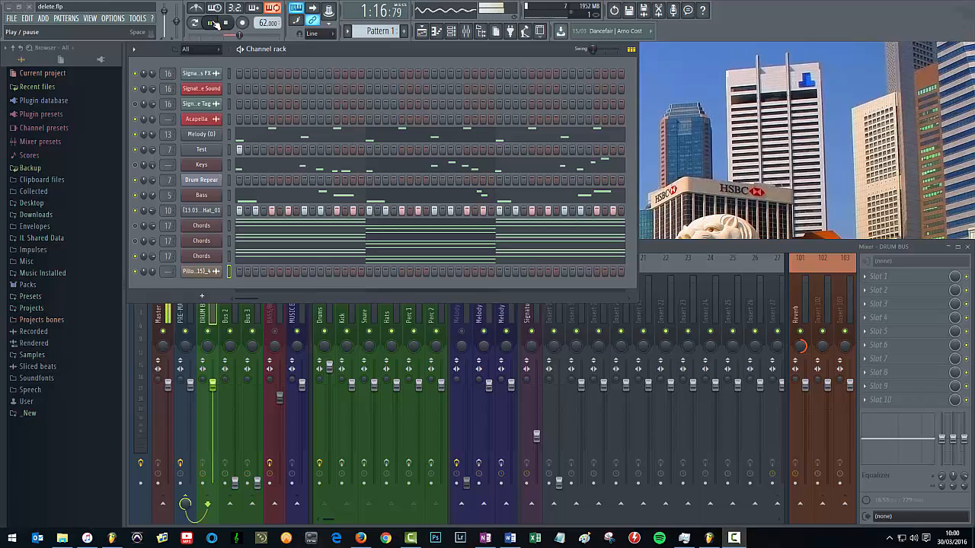
# Set the project tempo to 95.9 BPM and pause playback.
pyautogui.moveTo(263, 22)
pyautogui.mouseDown()
pyautogui.moveTo(263, 0)
pyautogui.moveTo(271, 17)
pyautogui.mouseUp()
pyautogui.click(210, 24)
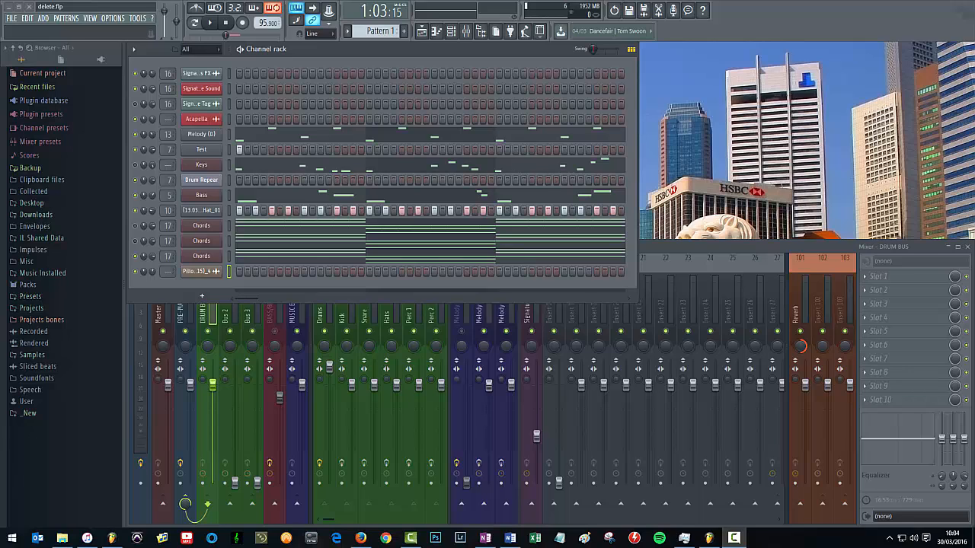
# Bring the mixer forward and try locking the mute state of the MUSIC BUS and Drums tracks.
pyautogui.click(695, 245)
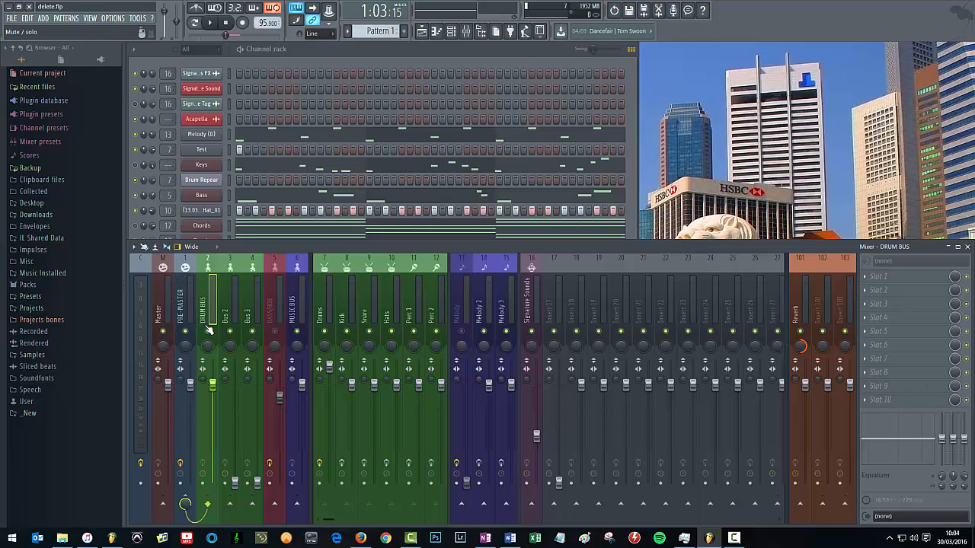
pyautogui.keyDown('shift'); pyautogui.click(297, 333); pyautogui.keyUp('shift')
pyautogui.keyDown('shift'); pyautogui.click(325, 334); pyautogui.keyUp('shift')
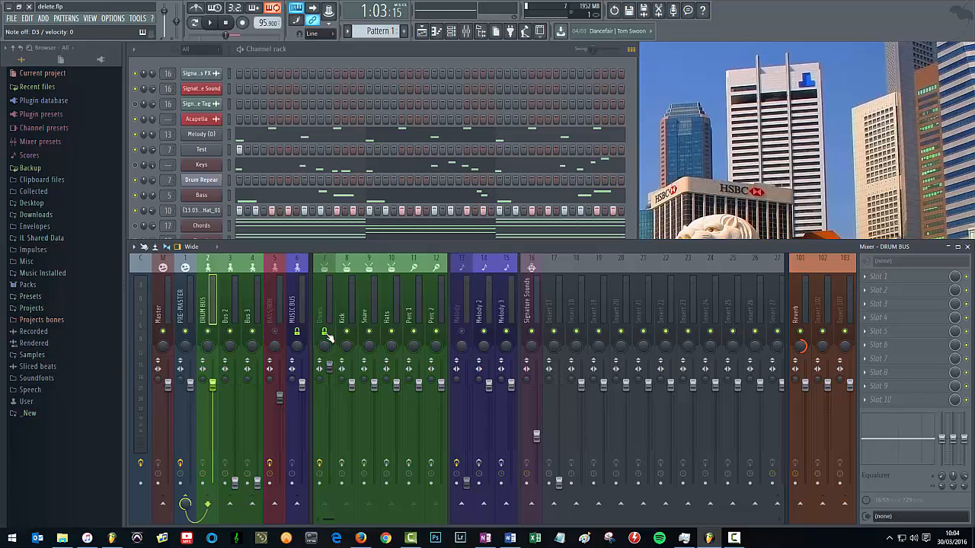
pyautogui.click(325, 334)
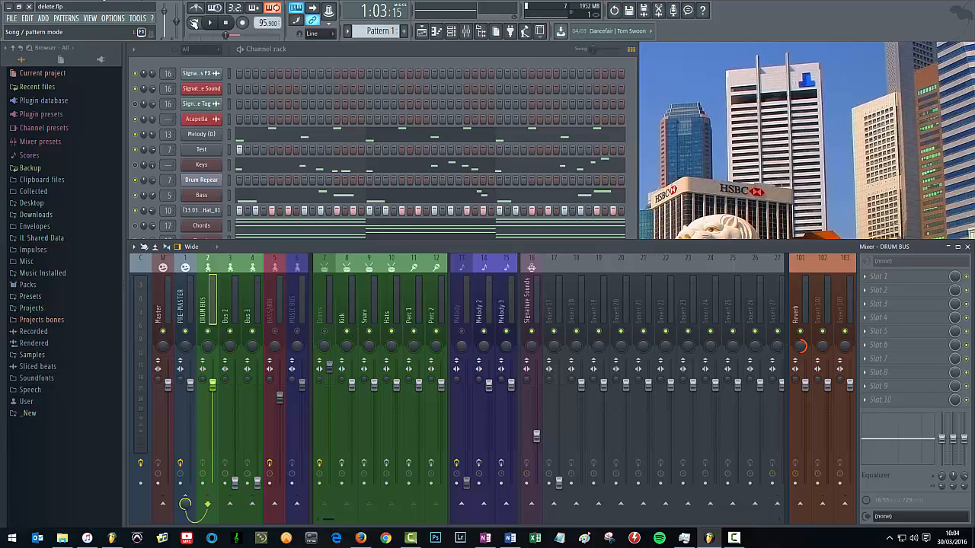
# Play Pattern 1 in pattern mode and lock the BASS/808 mixer track in its unmuted state.
pyautogui.click(204, 29)
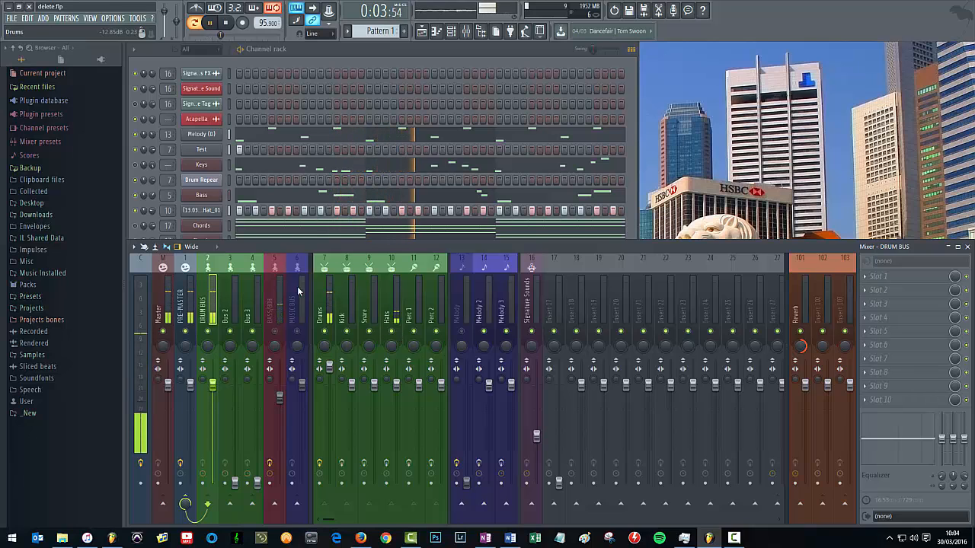
pyautogui.click(277, 332)
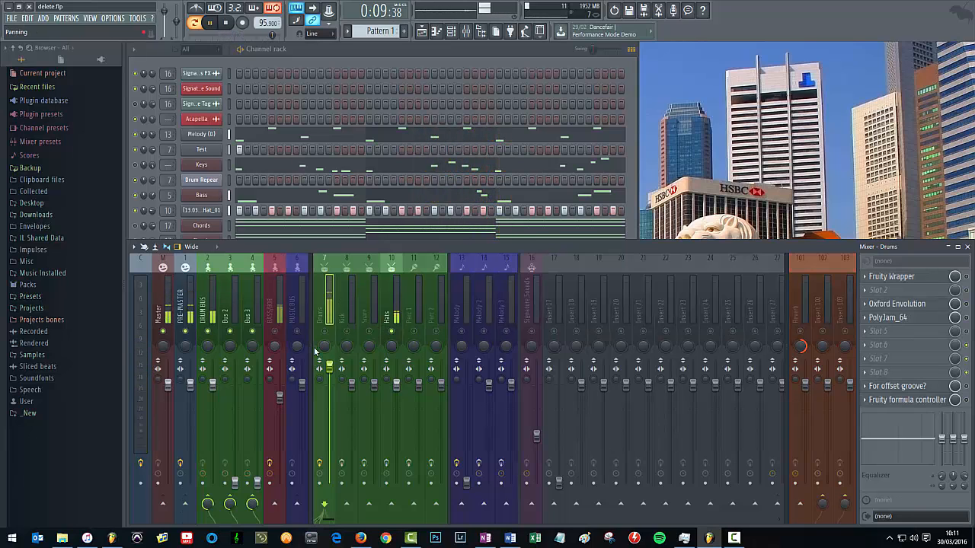
pyautogui.click(274, 333)
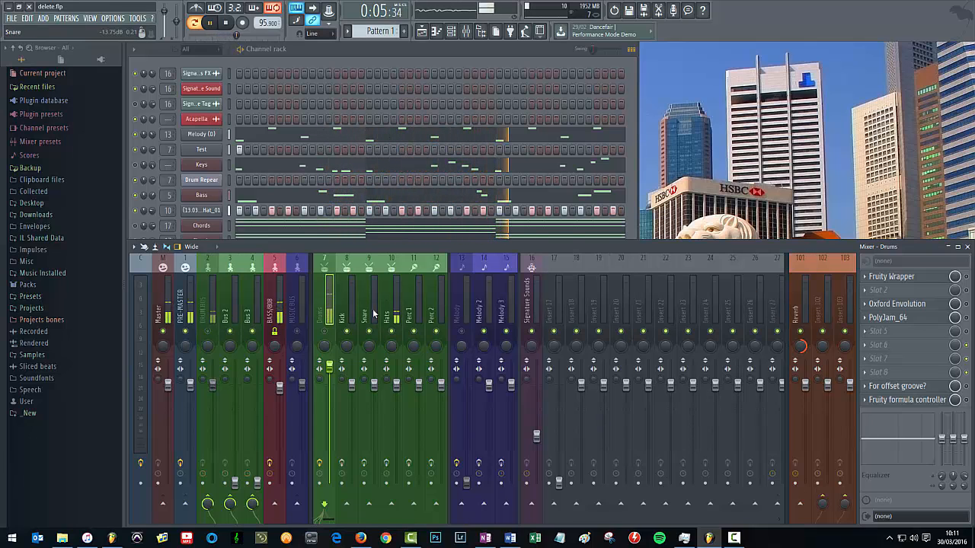
# Unmute the Drums and MUSIC BUS tracks, and test the BASS/808 lock by soloing and unsoloing Insert 18.
pyautogui.click(325, 332)
pyautogui.click(297, 332)
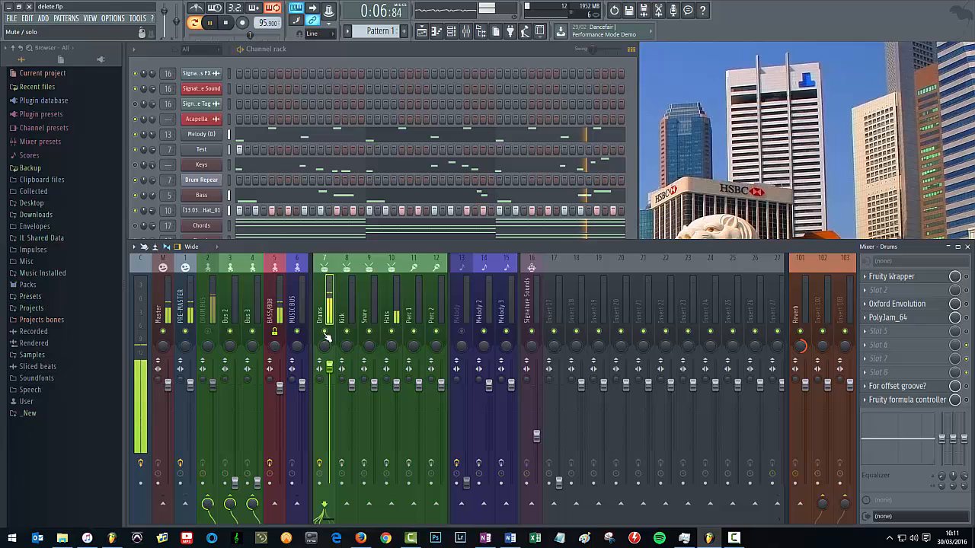
pyautogui.rightClick(576, 332)
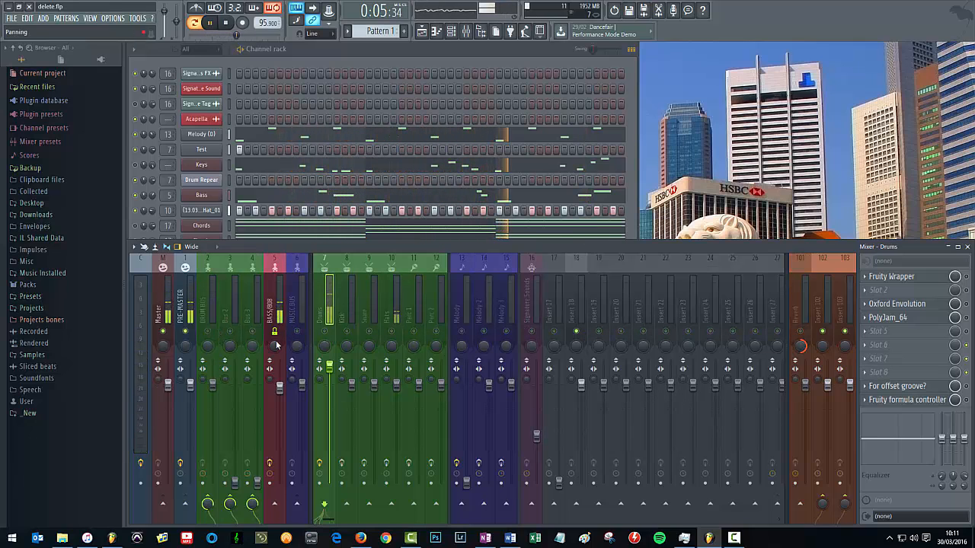
pyautogui.rightClick(576, 332)
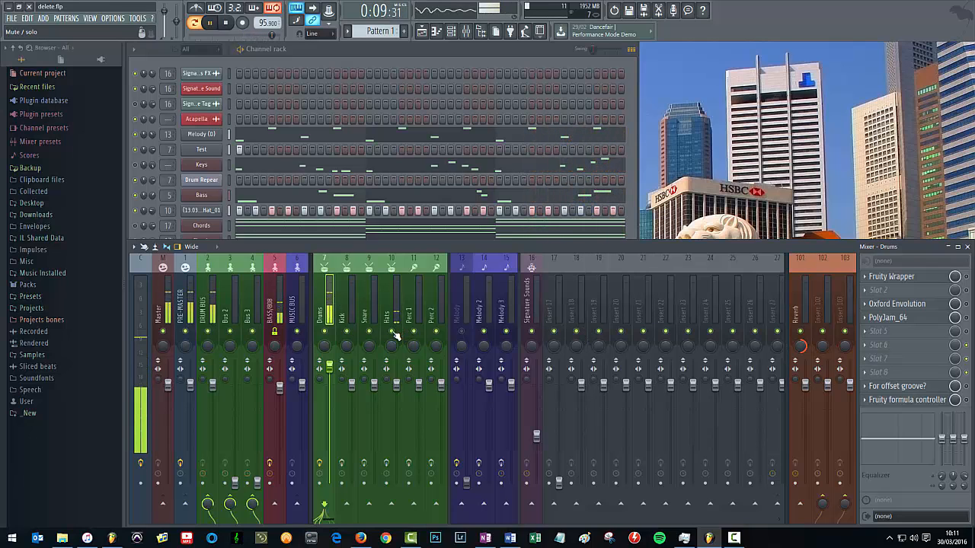
# Solo Insert 17 with the Hats track locked unmuted, and select the Hats track.
pyautogui.rightClick(560, 332)
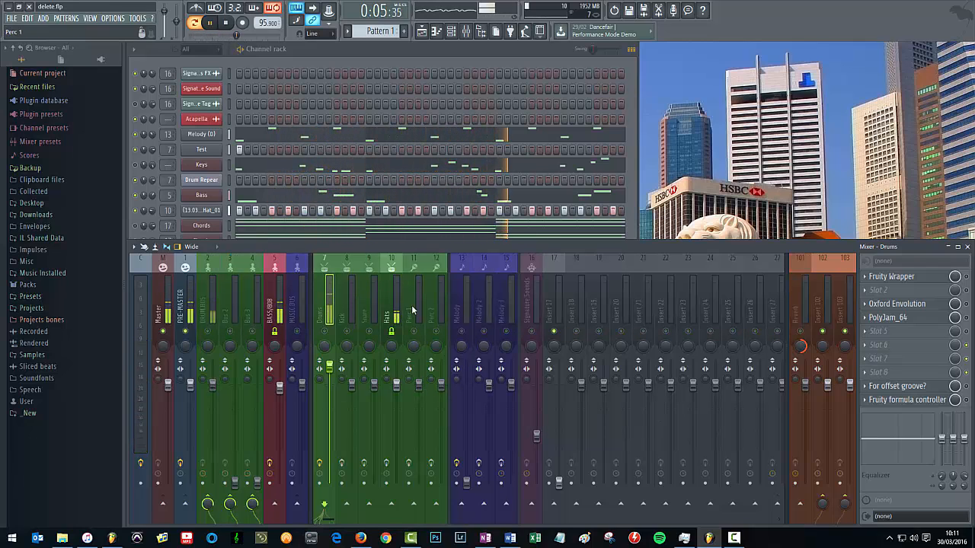
pyautogui.click(387, 304)
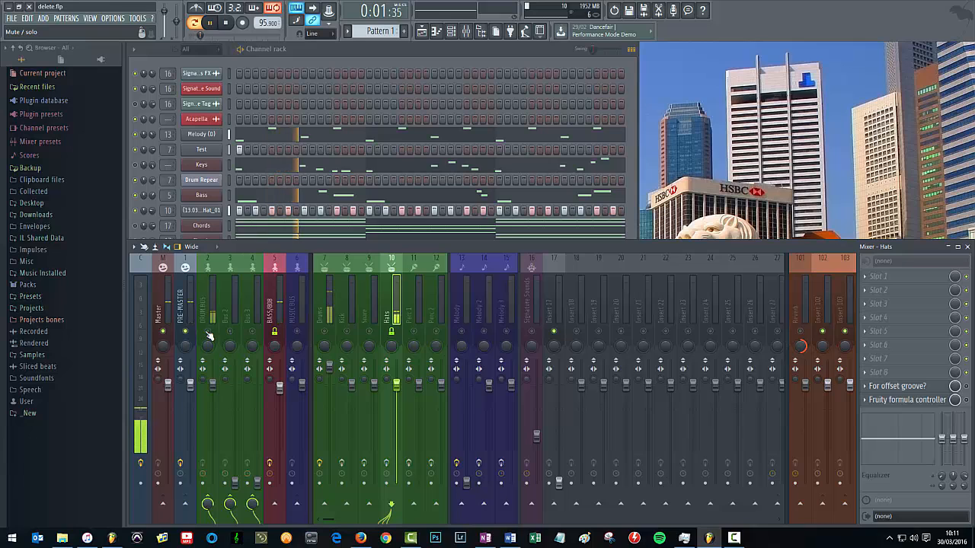
# Lock the DRUM BUS, Bus 2 and Bus 3 mixer tracks in their unmuted state.
pyautogui.keyDown('shift'); pyautogui.click(231, 332); pyautogui.keyUp('shift')
pyautogui.keyDown('shift'); pyautogui.click(252, 334); pyautogui.keyUp('shift')
pyautogui.click(252, 334)
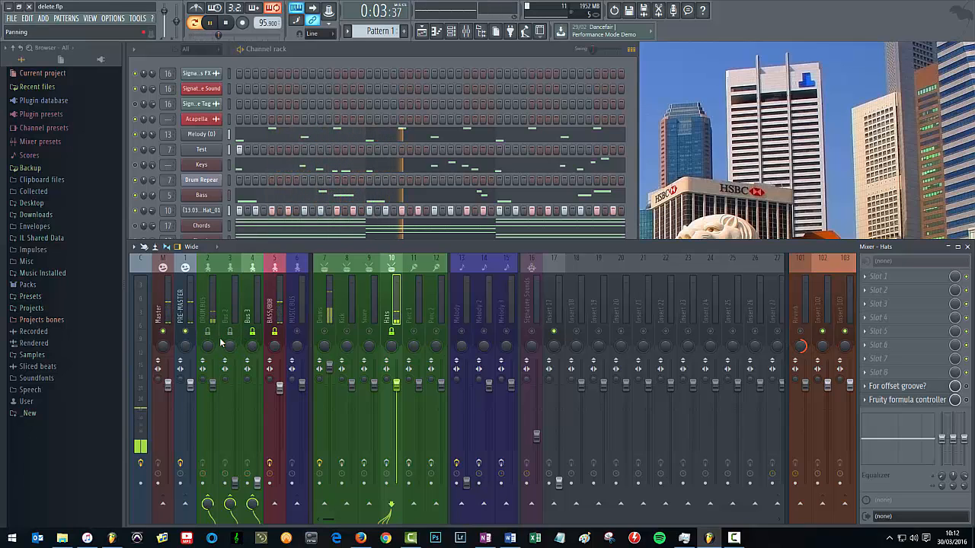
pyautogui.click(230, 333)
pyautogui.click(207, 333)
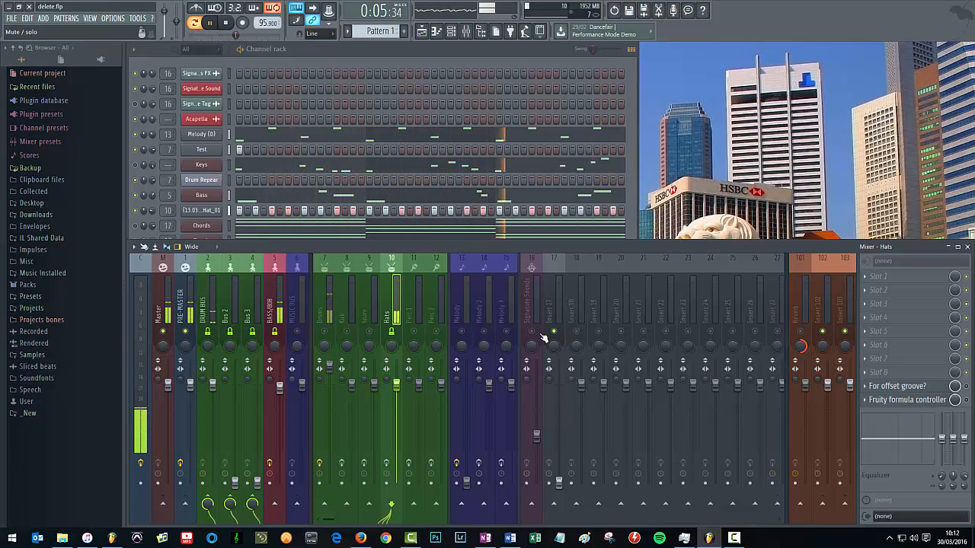
# Toggle solo on Insert 22 repeatedly, leaving it soloed, to test the locked mixer tracks.
pyautogui.rightClick(666, 332)
pyautogui.rightClick(666, 332)
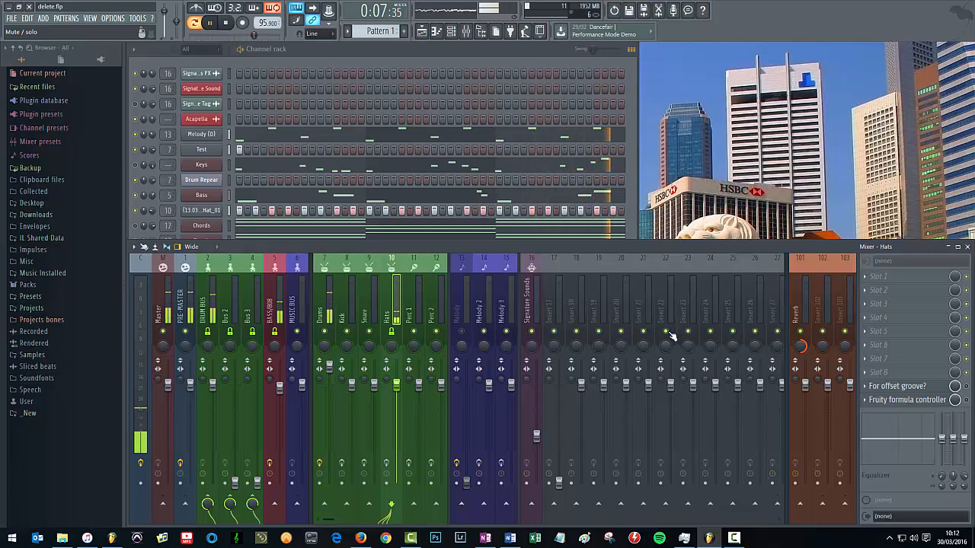
pyautogui.rightClick(667, 332)
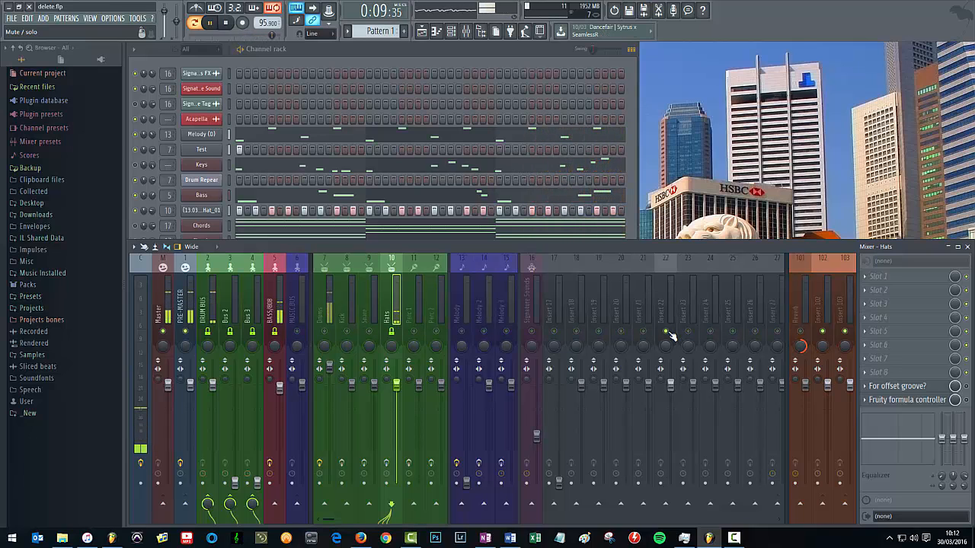
pyautogui.rightClick(668, 333)
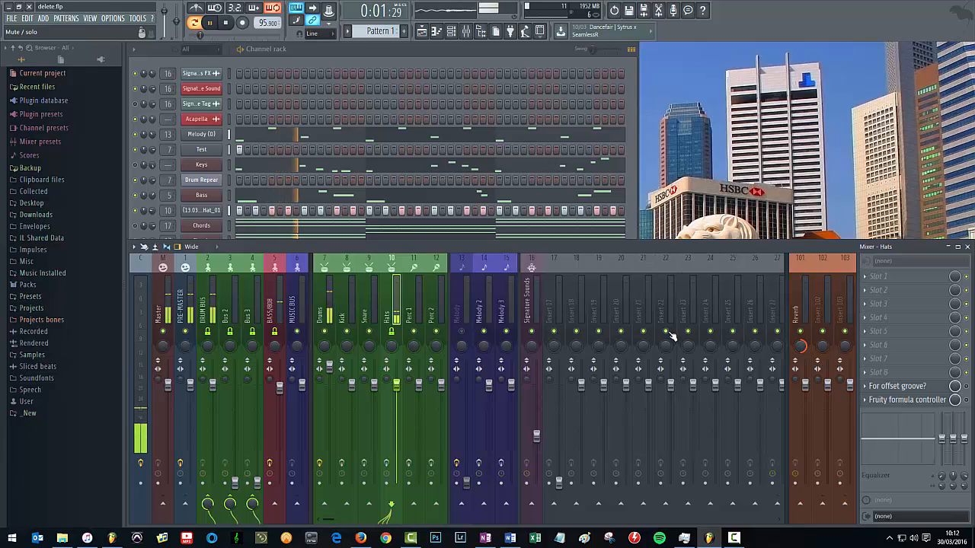
pyautogui.rightClick(667, 333)
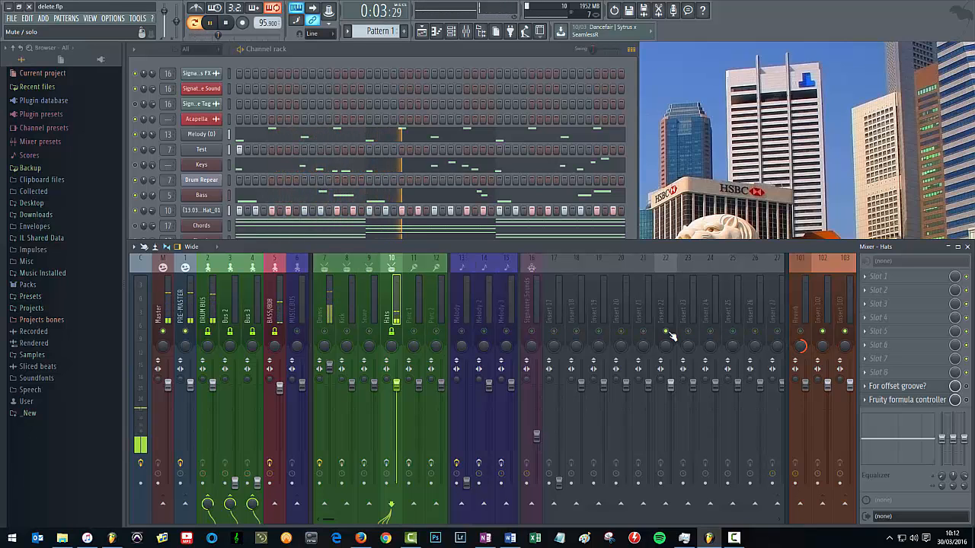
# Unsolo and re-solo Insert 22 to test the locked mixer tracks, and stop playback.
pyautogui.rightClick(667, 332)
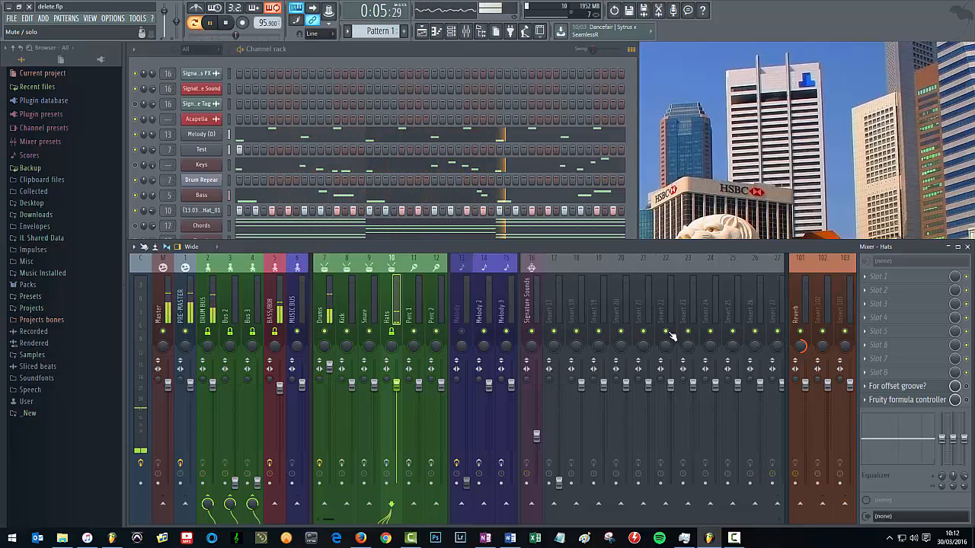
pyautogui.rightClick(668, 333)
pyautogui.press('space')
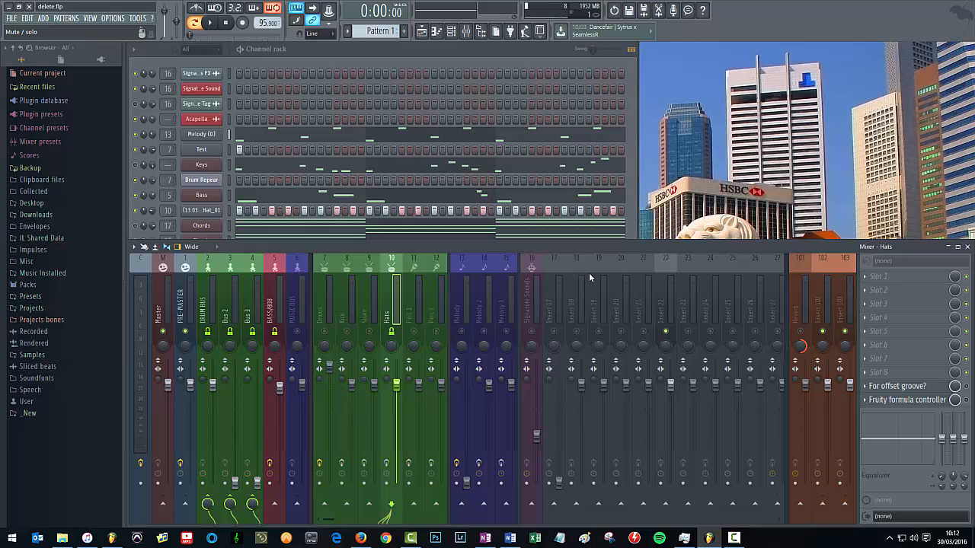
# Open the plugin manager and arrange it side by side with the older version 1.3.20.13 plugin manager for comparison.
pyautogui.click(44, 19)
pyautogui.moveTo(61, 31)
pyautogui.click(433, 92)
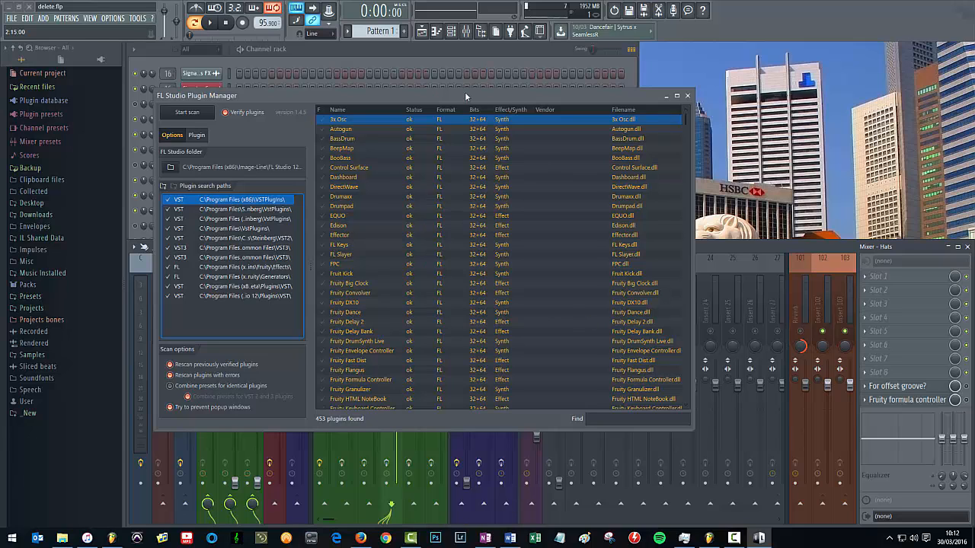
pyautogui.moveTo(466, 96); pyautogui.dragTo(433, 84)
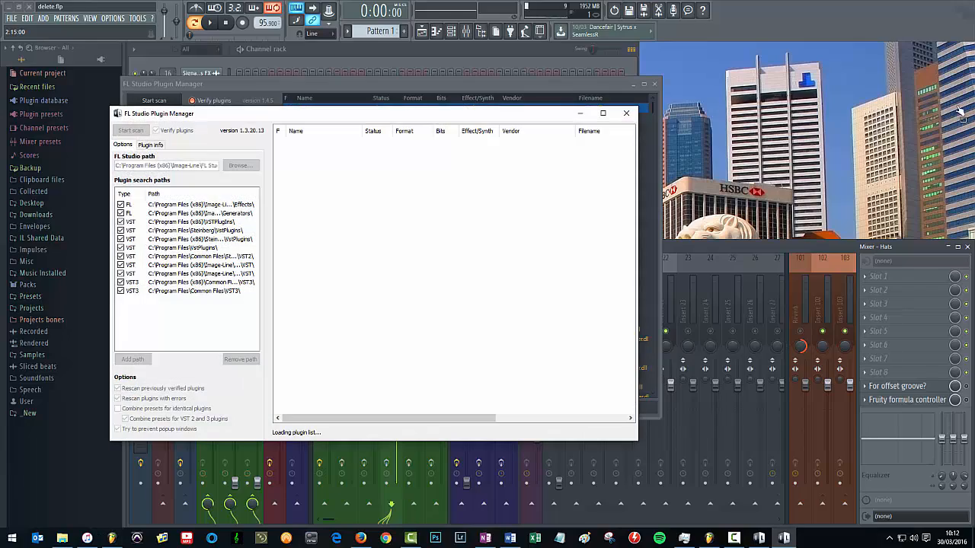
pyautogui.moveTo(374, 112); pyautogui.dragTo(597, 107)
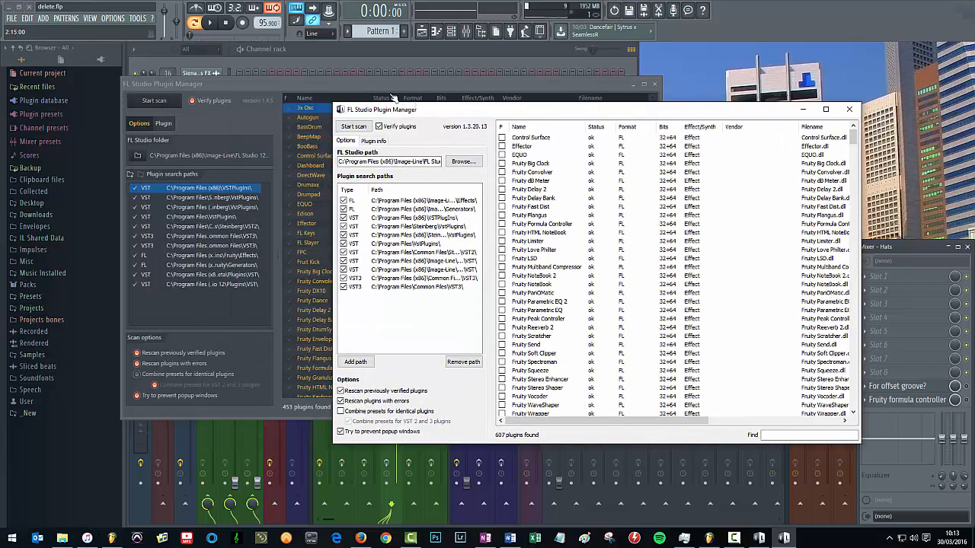
pyautogui.moveTo(393, 84); pyautogui.dragTo(317, 70)
pyautogui.moveTo(622, 111); pyautogui.dragTo(511, 60)
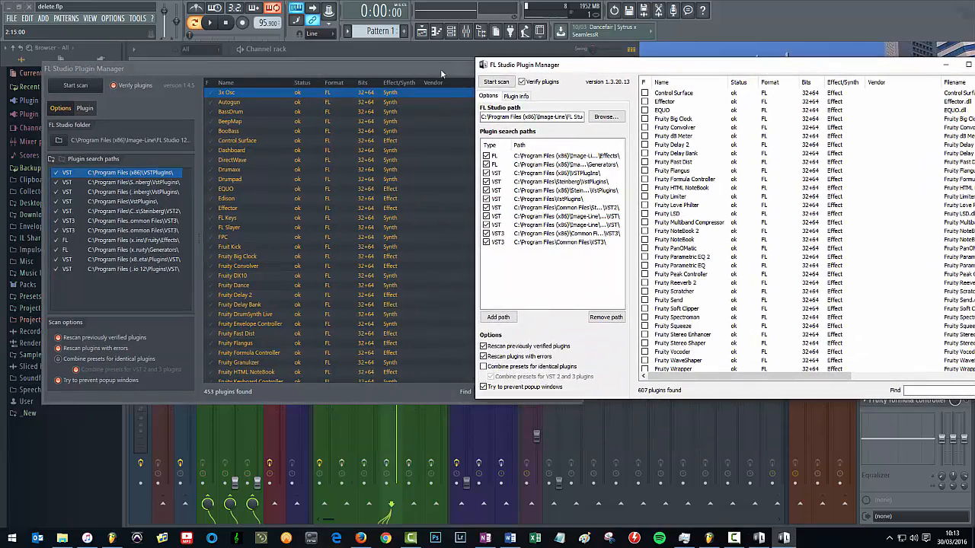
pyautogui.moveTo(431, 69); pyautogui.dragTo(391, 54)
pyautogui.moveTo(613, 64); pyautogui.dragTo(691, 61)
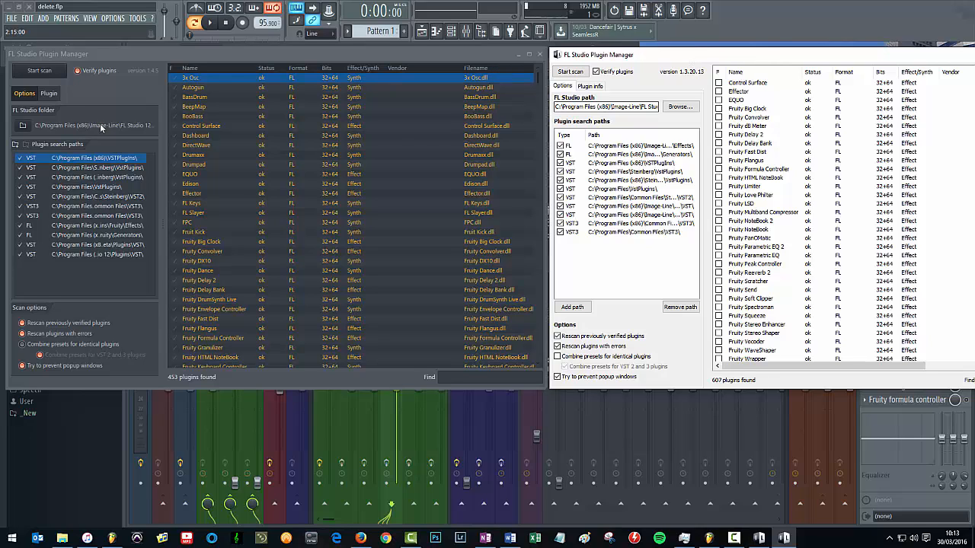
# Check the plugin and options pages of the version 1.4.5 plugin manager, and close both plugin manager windows.
pyautogui.click(57, 96)
pyautogui.click(31, 96)
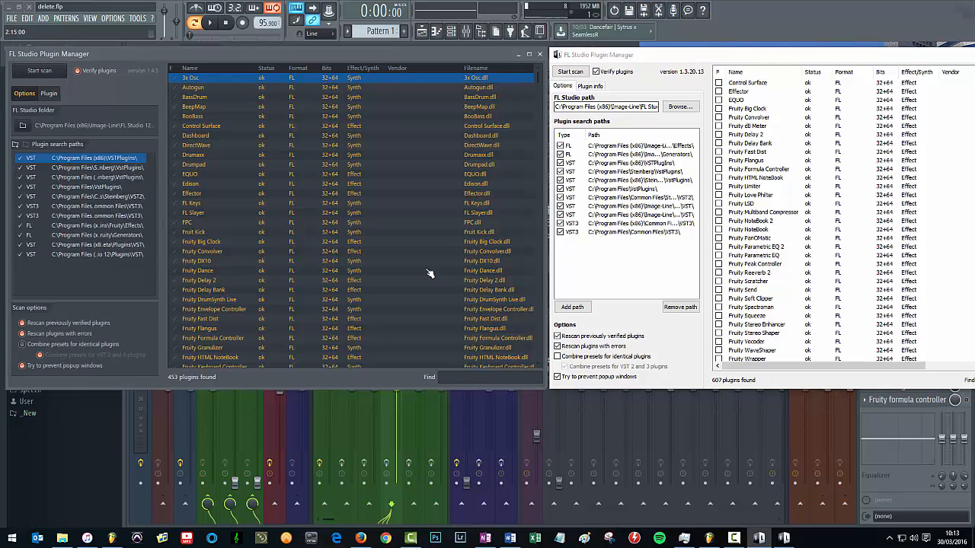
pyautogui.moveTo(771, 57); pyautogui.dragTo(371, 132)
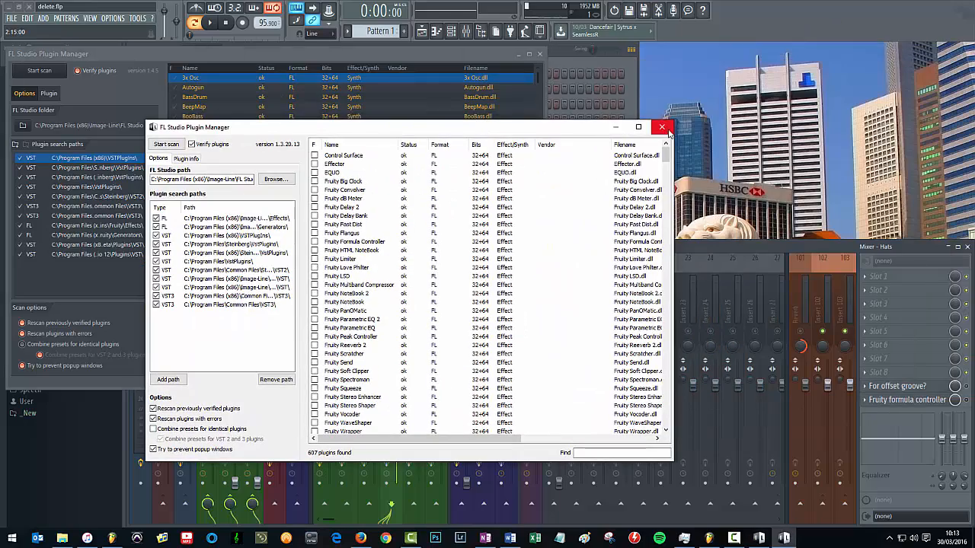
pyautogui.click(662, 127)
pyautogui.click(540, 55)
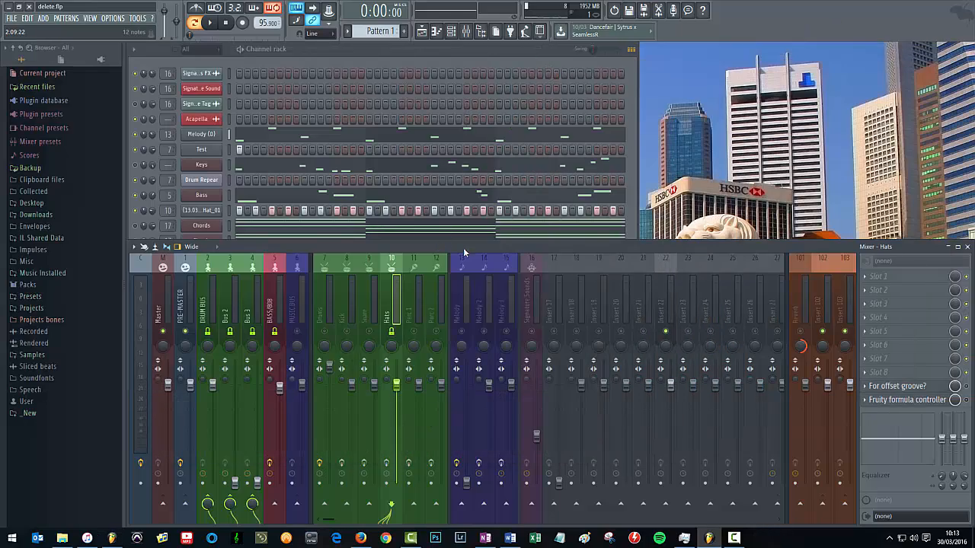
# Switch the effect plugin list to the simple list and load Gross Beat into slot 1 of the Hats track.
pyautogui.click(866, 278)
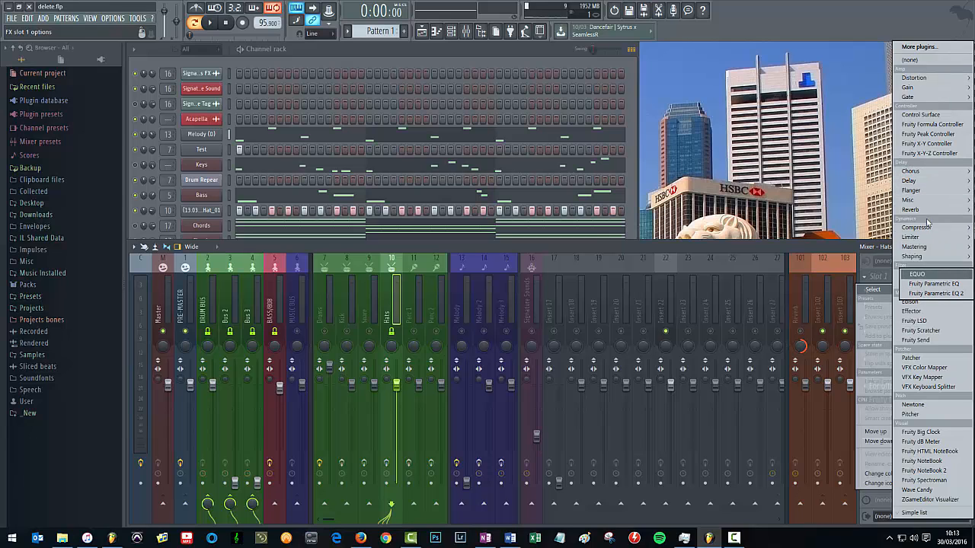
pyautogui.click(934, 514)
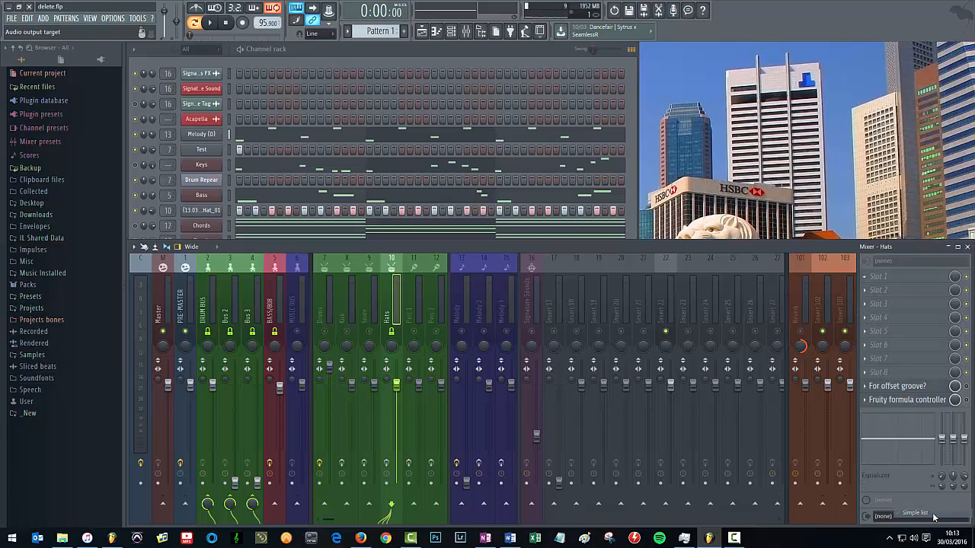
pyautogui.click(869, 299)
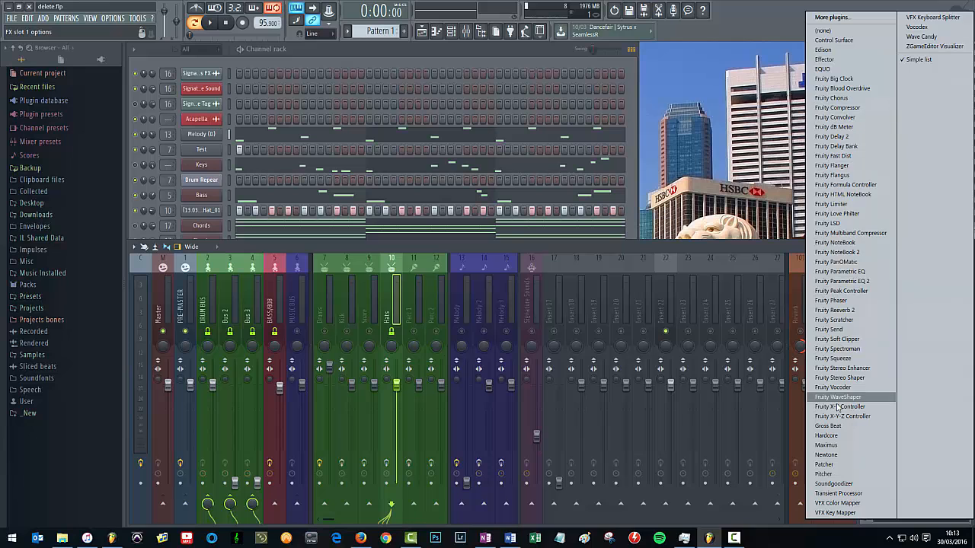
pyautogui.click(838, 428)
pyautogui.moveTo(374, 131); pyautogui.dragTo(341, 46)
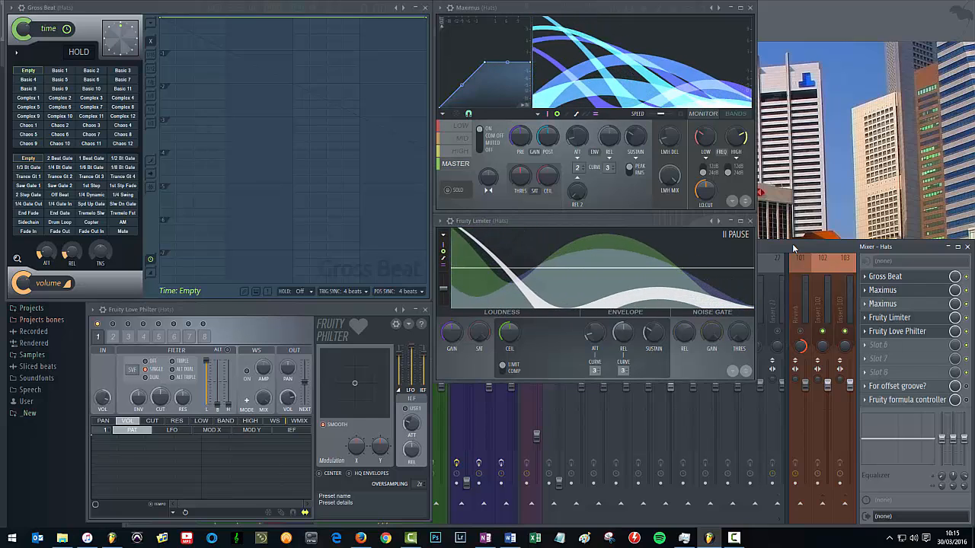
# Close the open Maximus, Fruity Limiter, Gross Beat and Fruity Love Philter windows.
pyautogui.click(750, 9)
pyautogui.click(749, 221)
pyautogui.click(424, 8)
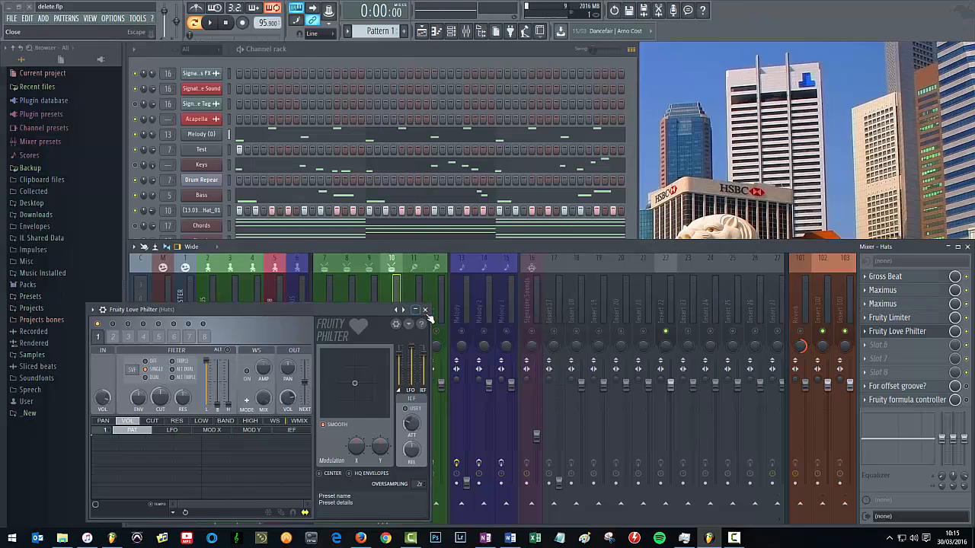
pyautogui.click(425, 309)
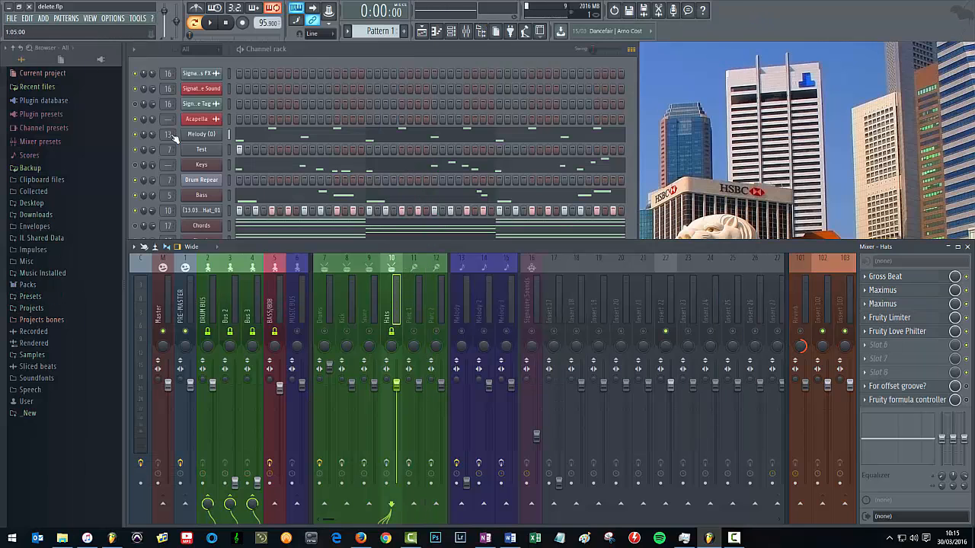
# Compare the channel plugins that can be added in this project with those in the second FL Studio window, jcbiffro.
pyautogui.click(44, 19)
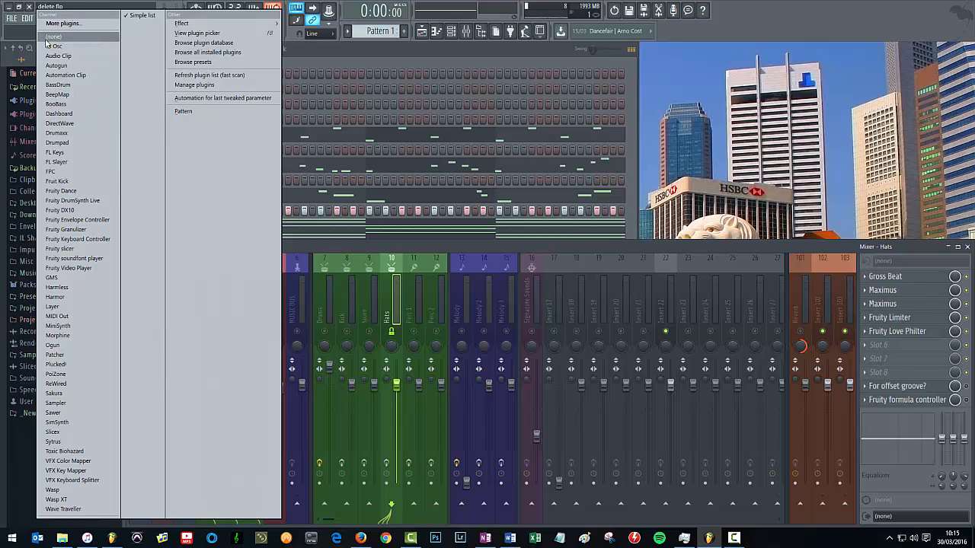
pyautogui.click(208, 52)
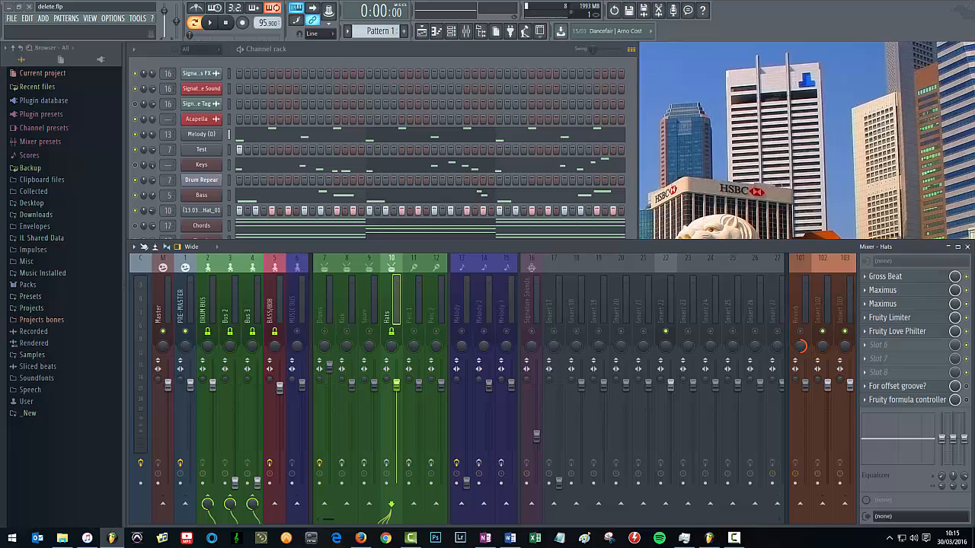
pyautogui.moveTo(974, 46); pyautogui.dragTo(609, 32)
pyautogui.click(565, 41)
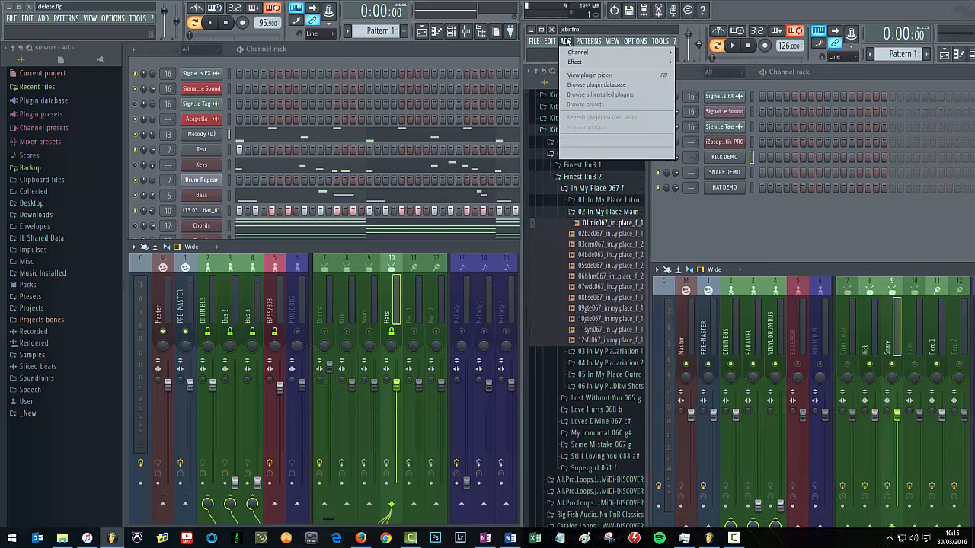
pyautogui.moveTo(602, 52)
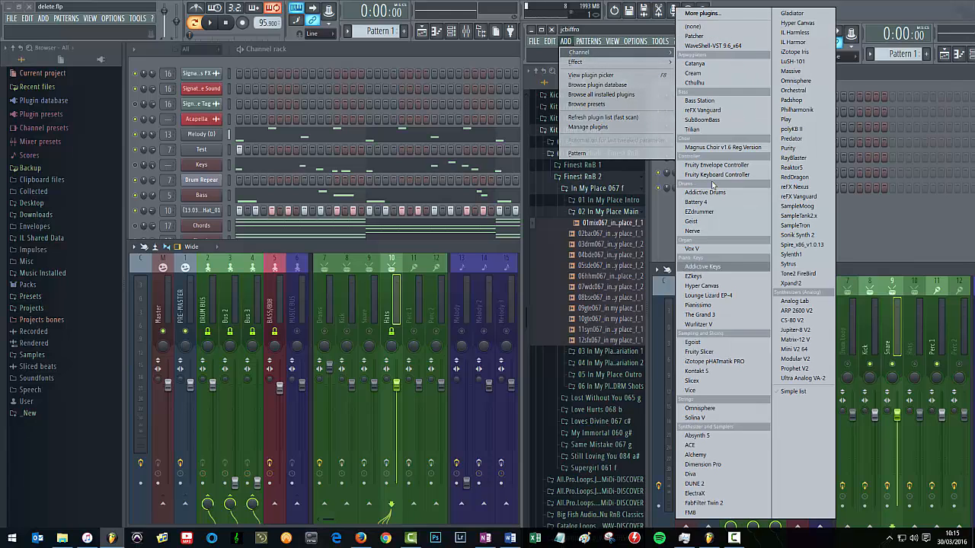
pyautogui.click(567, 42)
pyautogui.click(566, 42)
pyautogui.moveTo(571, 52)
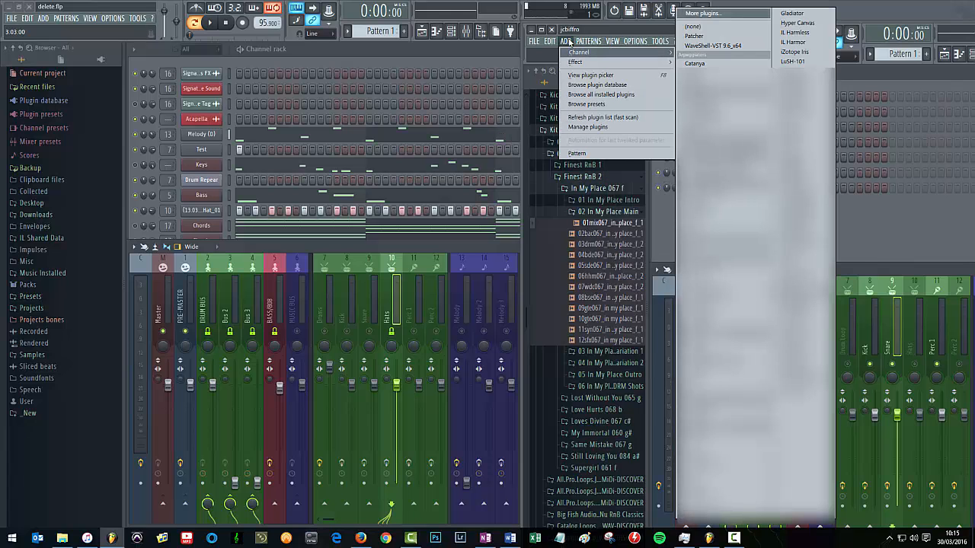
pyautogui.click(552, 27)
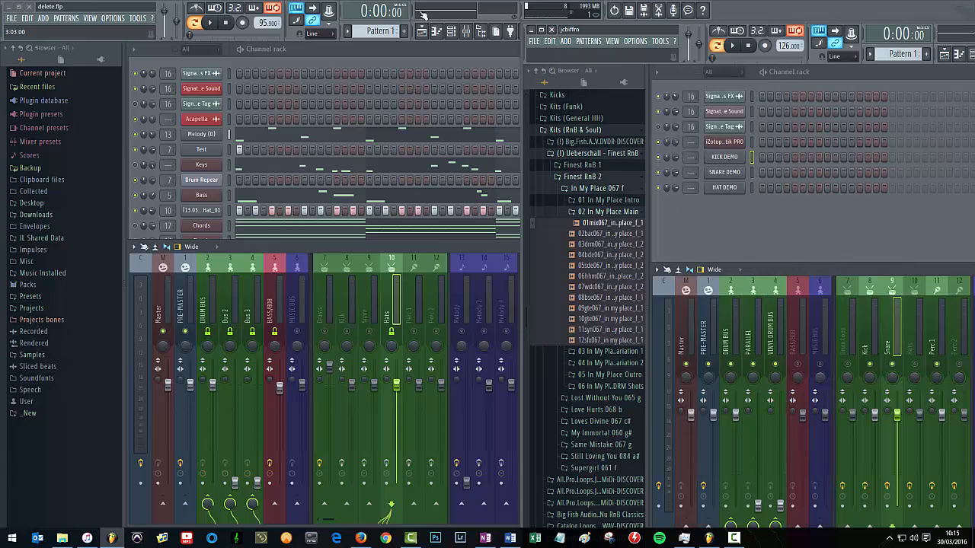
pyautogui.click(44, 18)
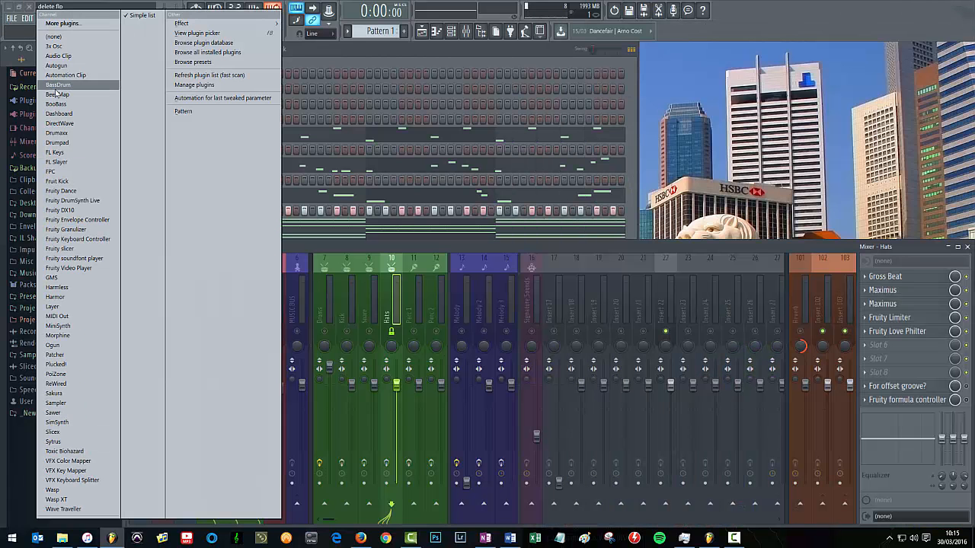
pyautogui.click(406, 241)
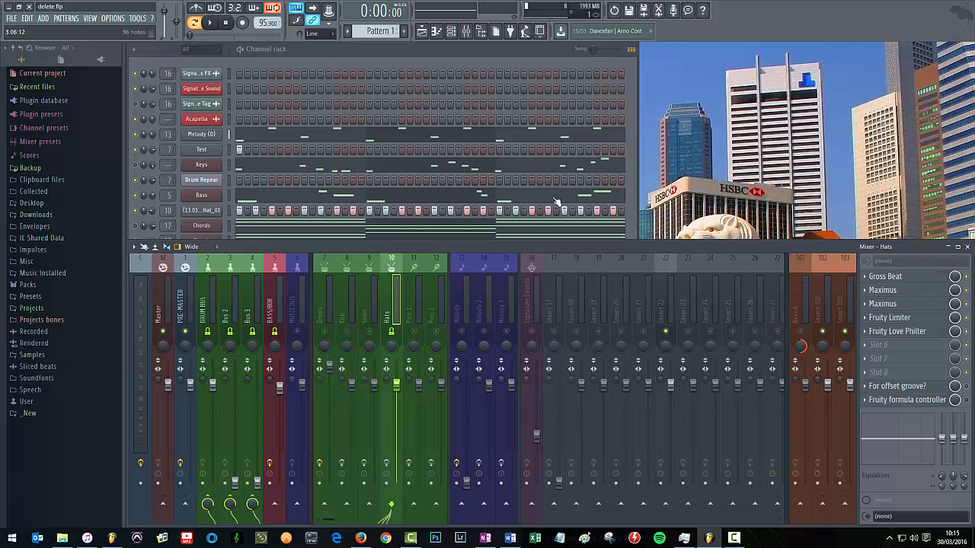
# Bring the channel rack to the front, view its auto resize options and try to reduce its height.
pyautogui.click(633, 83)
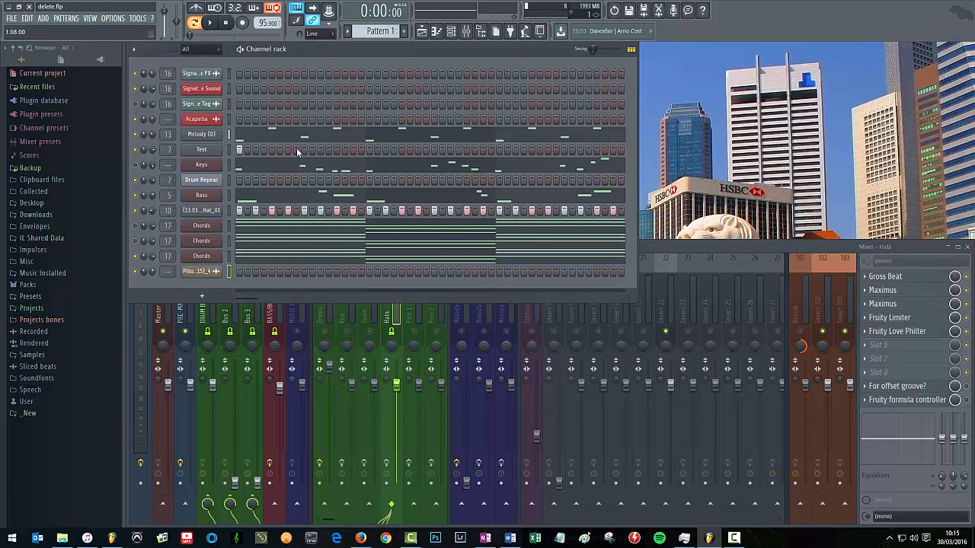
pyautogui.click(136, 51)
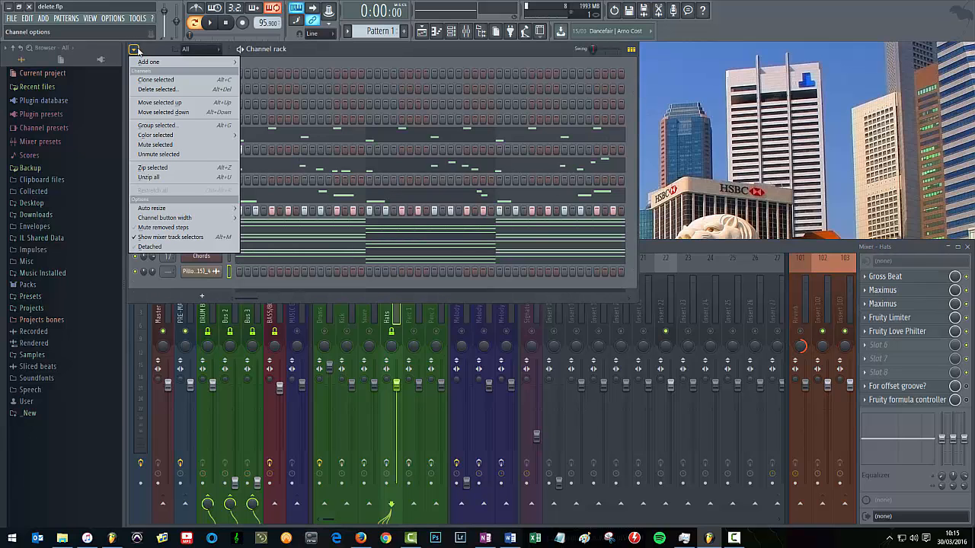
pyautogui.moveTo(204, 209)
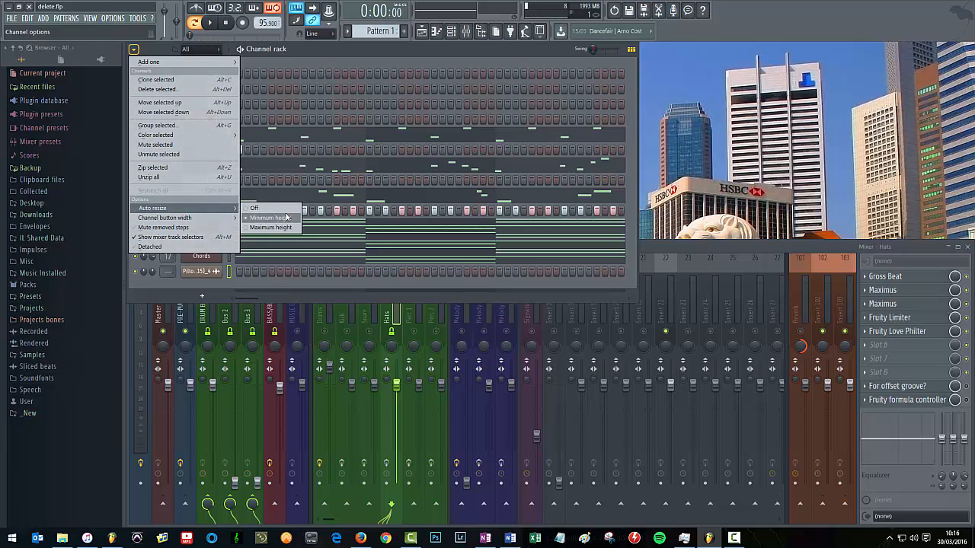
pyautogui.click(309, 294)
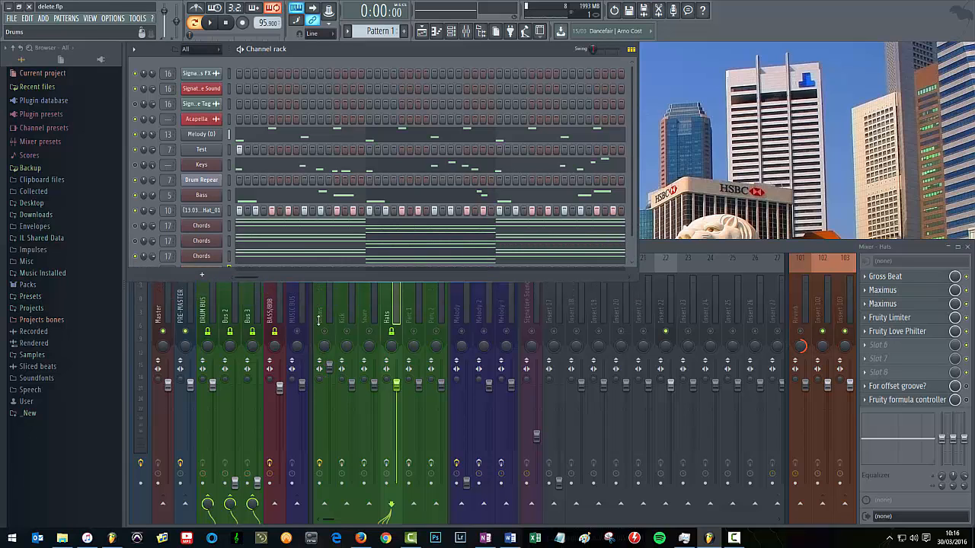
pyautogui.moveTo(315, 302); pyautogui.dragTo(297, 289)
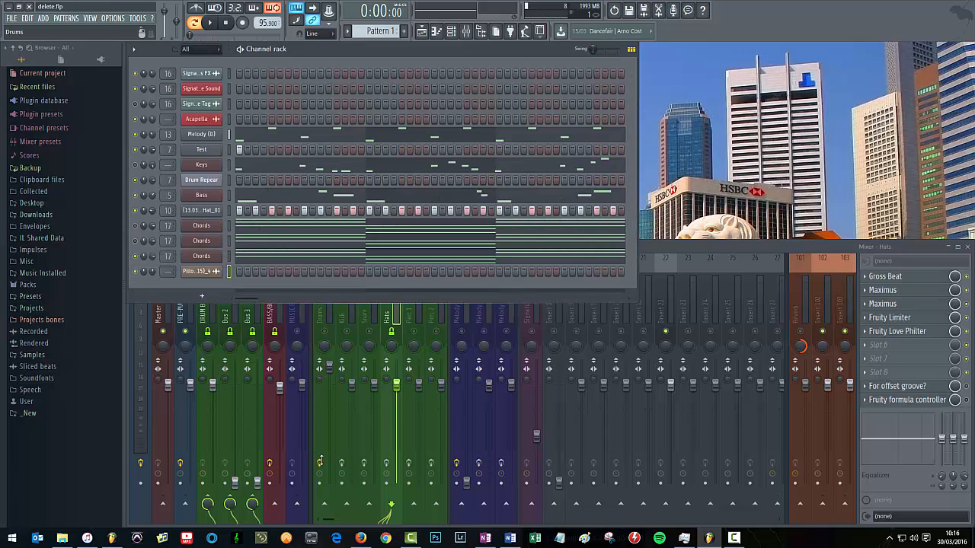
# Review the channel rack's auto resize options again and enlarge the rack's height well beyond its last channel.
pyautogui.click(135, 50)
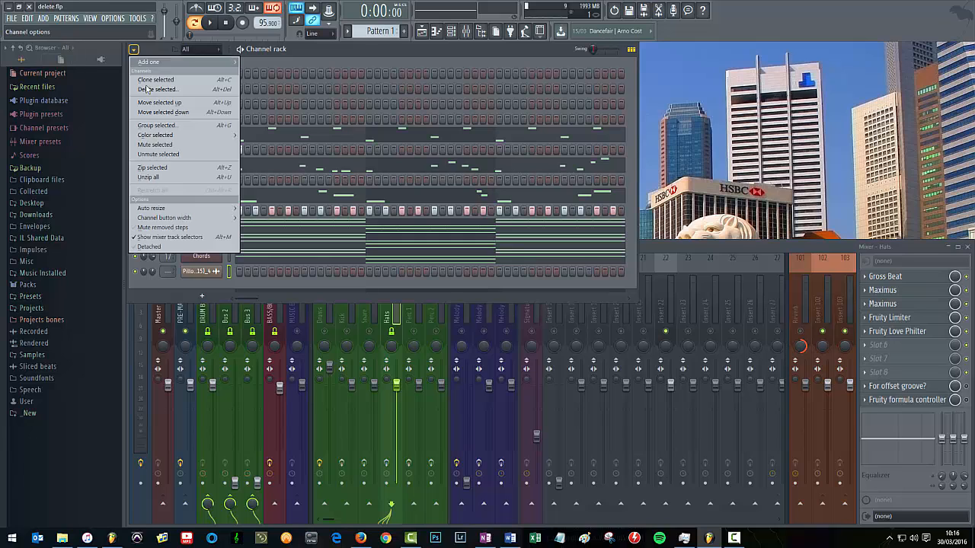
pyautogui.moveTo(207, 213)
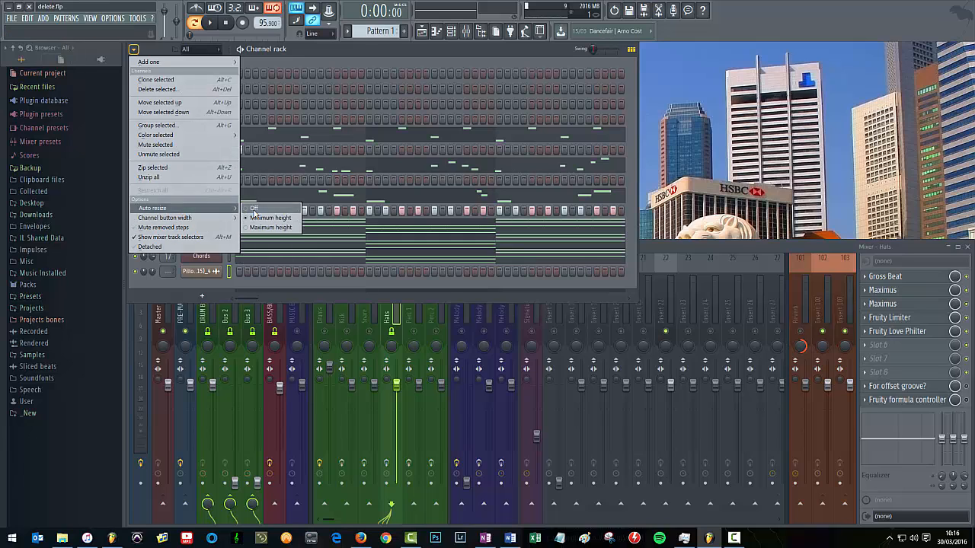
pyautogui.click(280, 296)
pyautogui.click(283, 307)
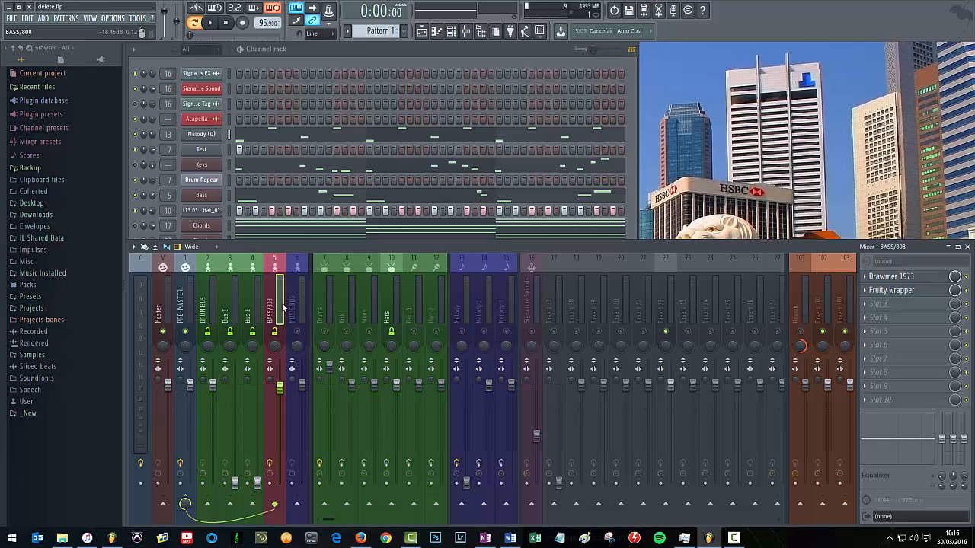
pyautogui.click(302, 235)
pyautogui.moveTo(346, 302); pyautogui.dragTo(332, 384)
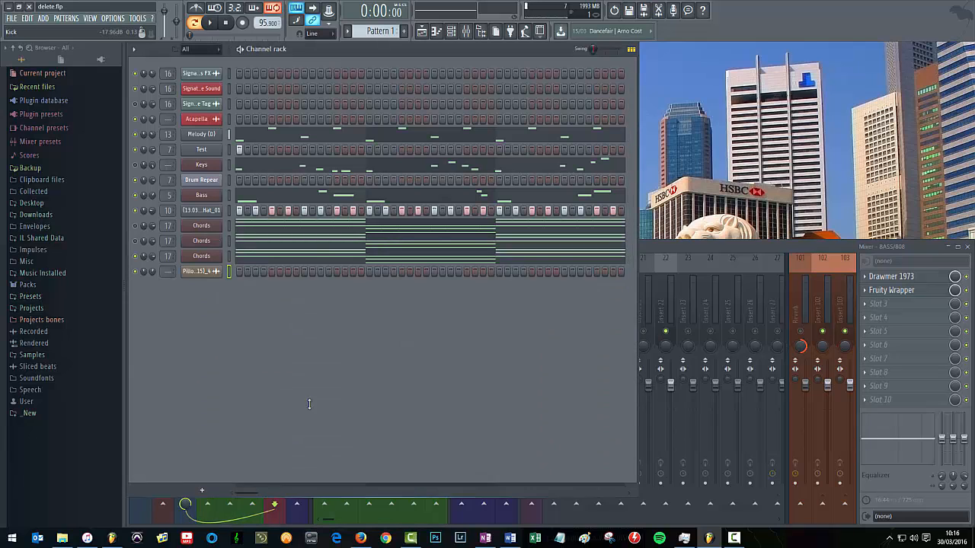
# Reduce the channel rack's height slightly and set its auto resize option to Maximum height.
pyautogui.click(44, 18)
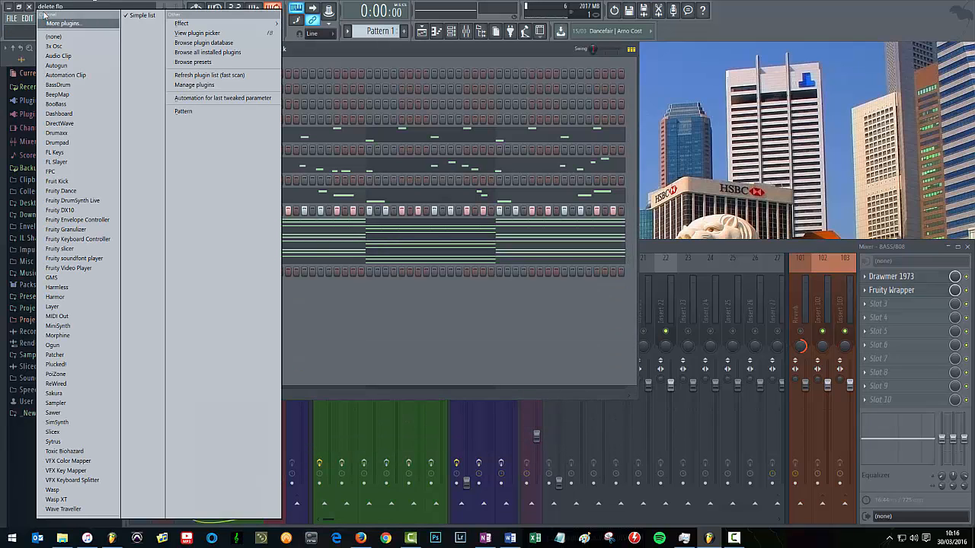
pyautogui.click(28, 4)
pyautogui.click(134, 49)
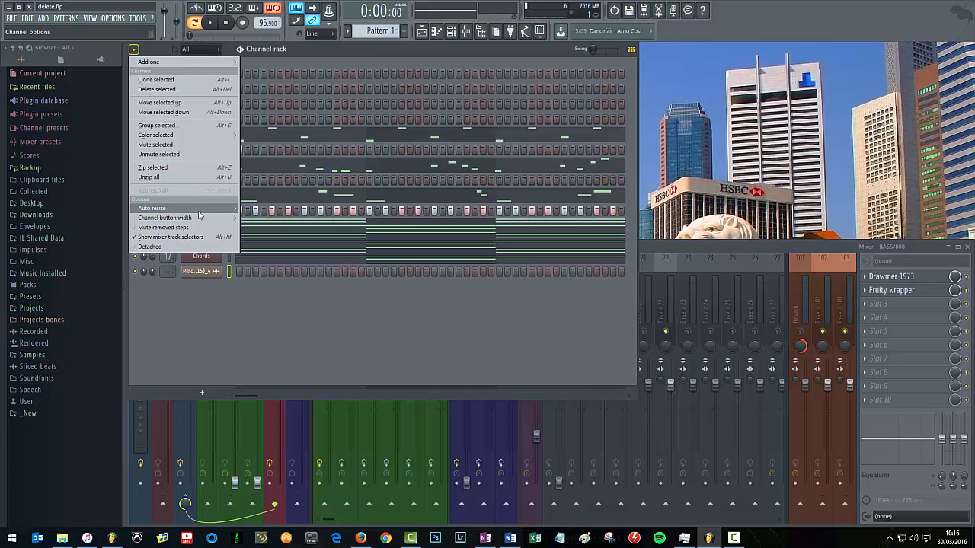
pyautogui.moveTo(204, 210)
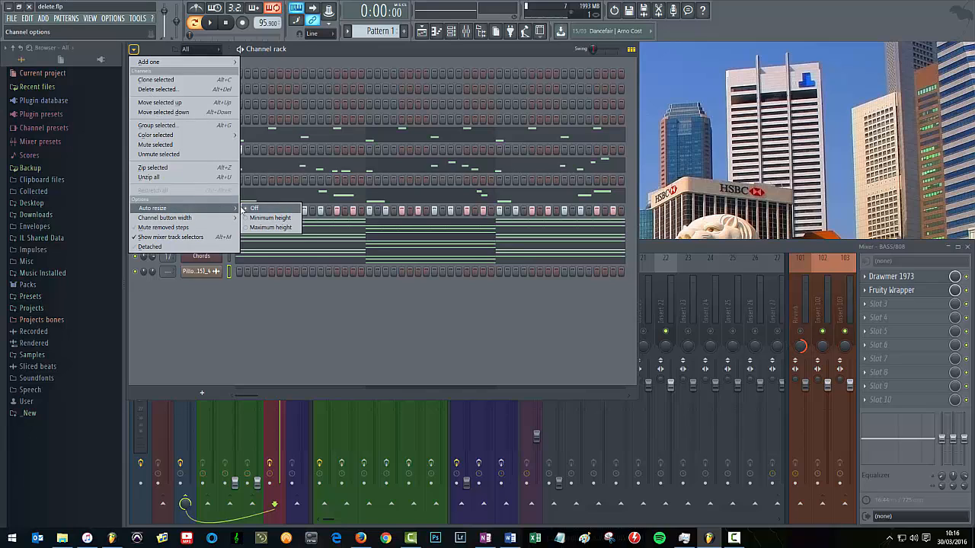
pyautogui.click(281, 227)
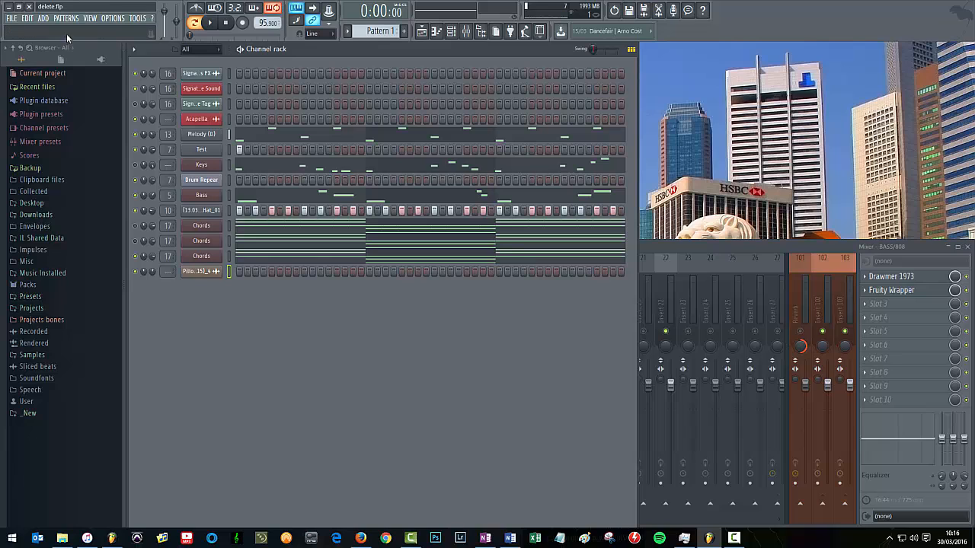
# Set the channel rack's auto resize option to Minimum height and review the channel button width choices.
pyautogui.click(133, 48)
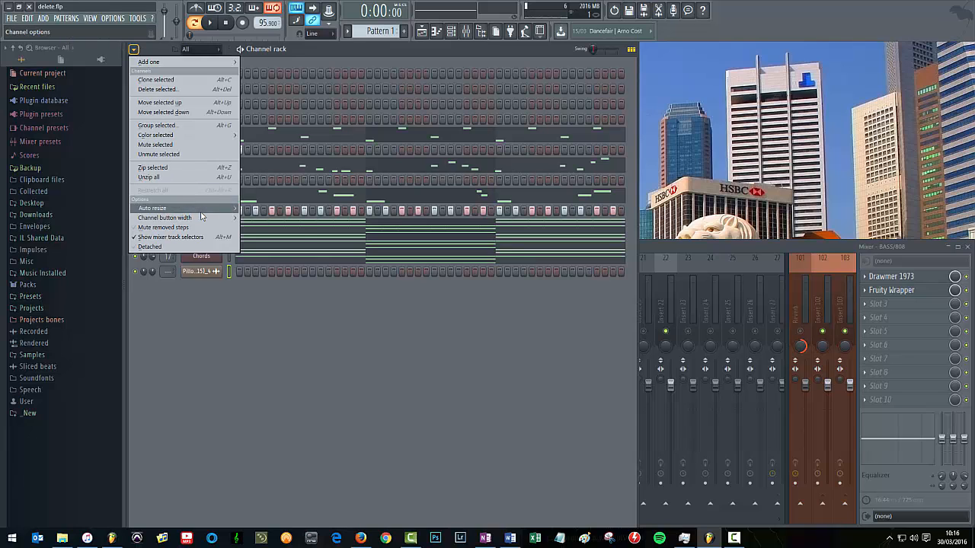
pyautogui.moveTo(202, 208)
pyautogui.click(273, 227)
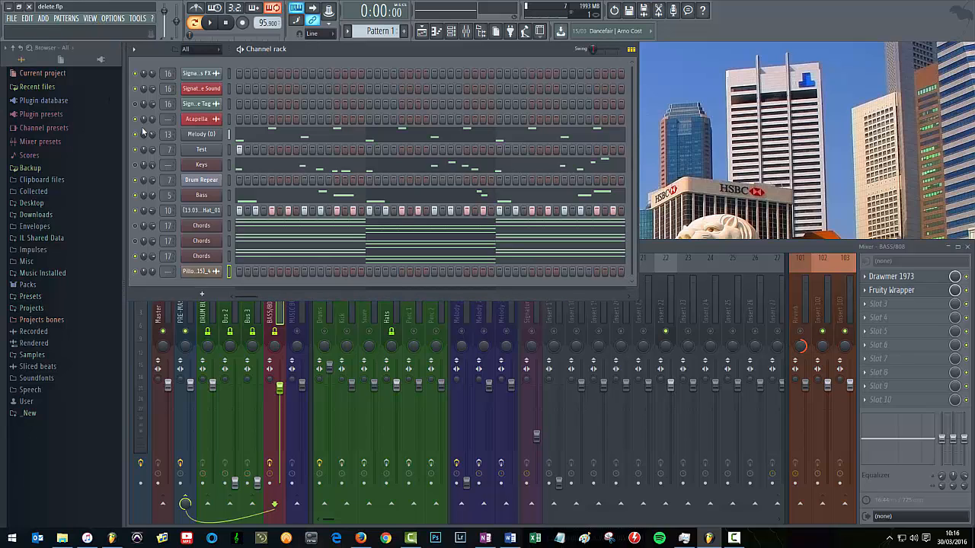
pyautogui.click(133, 49)
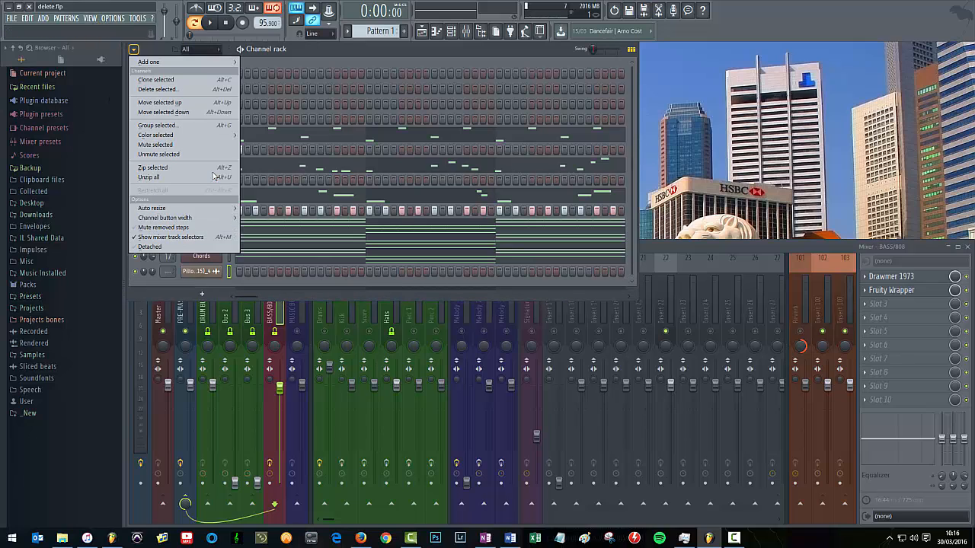
pyautogui.moveTo(220, 218)
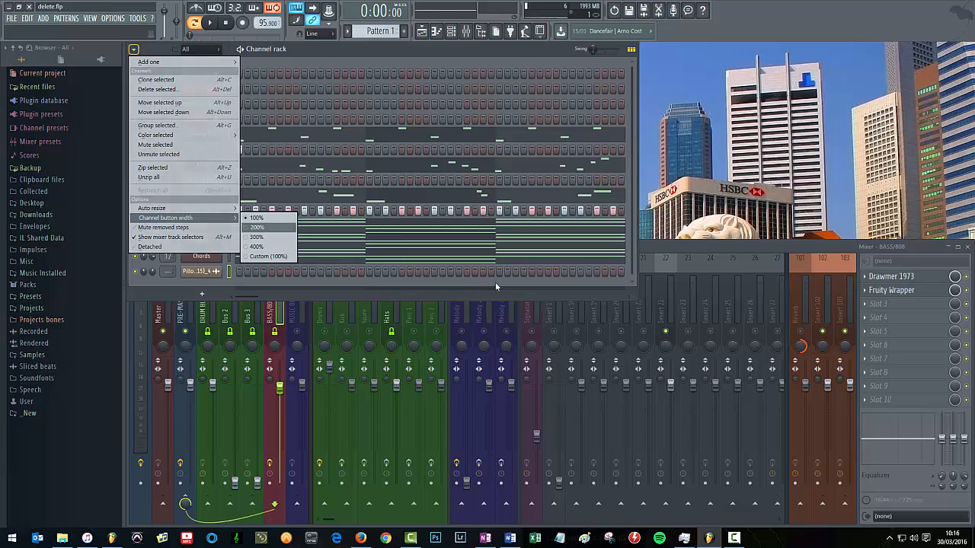
pyautogui.click(258, 218)
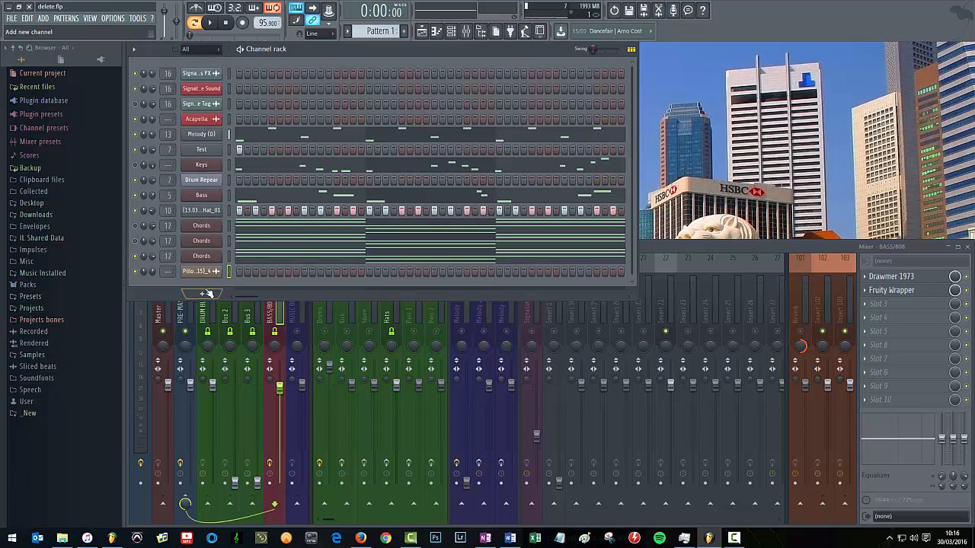
# Widen the channel buttons in the rack to 400% and restore them to 100%.
pyautogui.click(133, 50)
pyautogui.moveTo(193, 210)
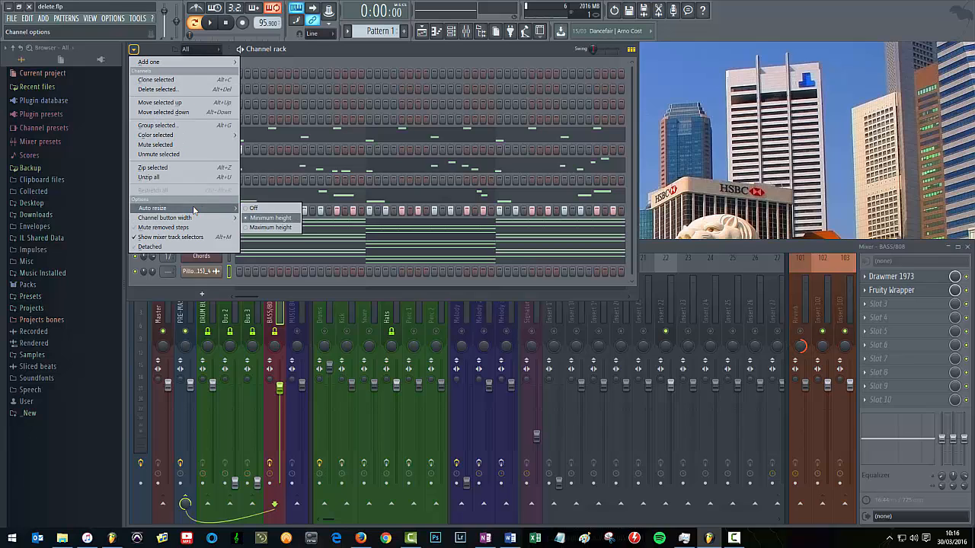
pyautogui.click(263, 246)
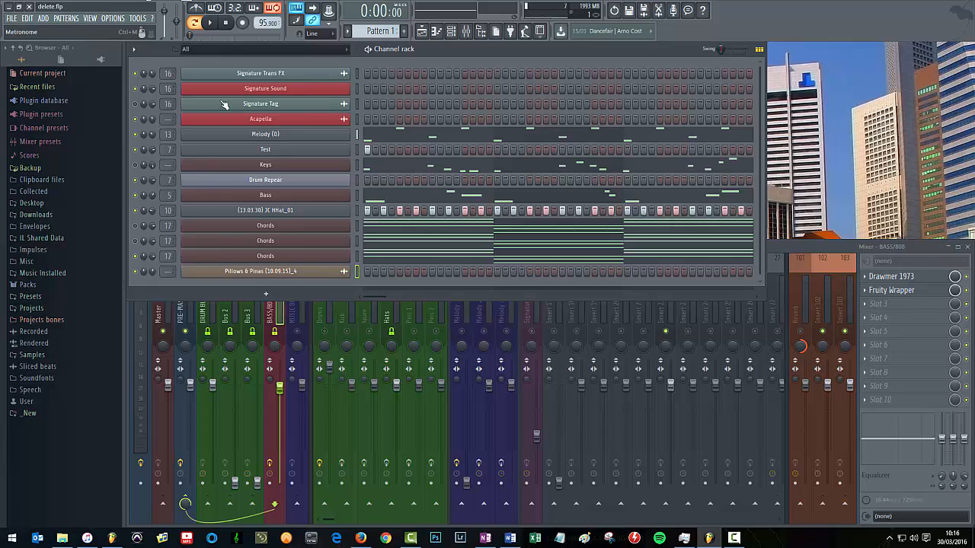
pyautogui.click(133, 49)
pyautogui.moveTo(206, 217)
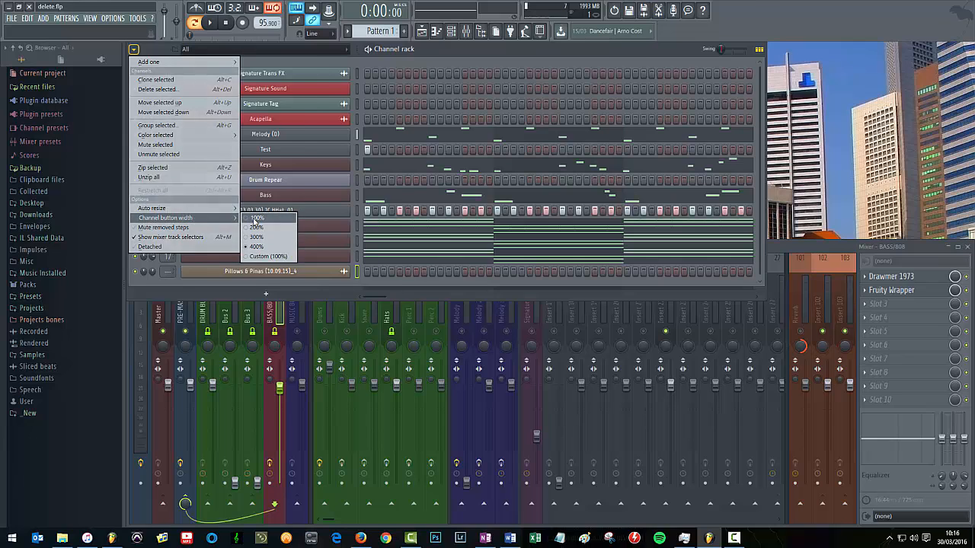
pyautogui.click(254, 219)
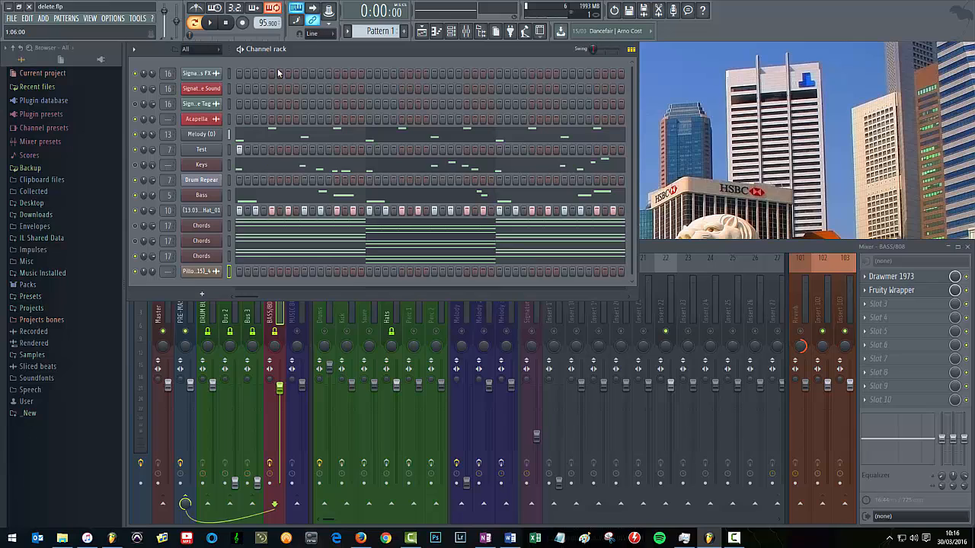
# Examine the MIDI devices that the last Chords channel and the Pillows & Pinas channel can receive notes from.
pyautogui.rightClick(211, 259)
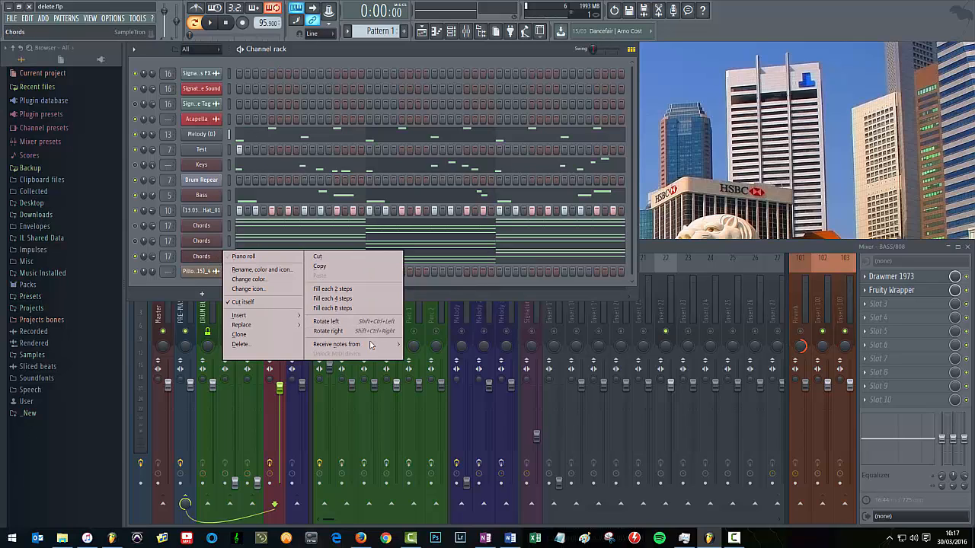
pyautogui.moveTo(371, 348)
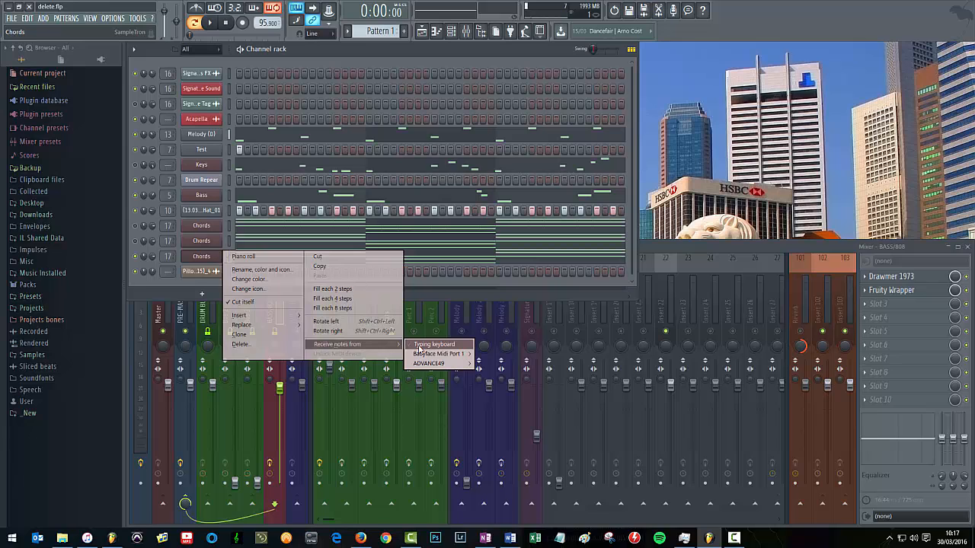
pyautogui.moveTo(449, 363)
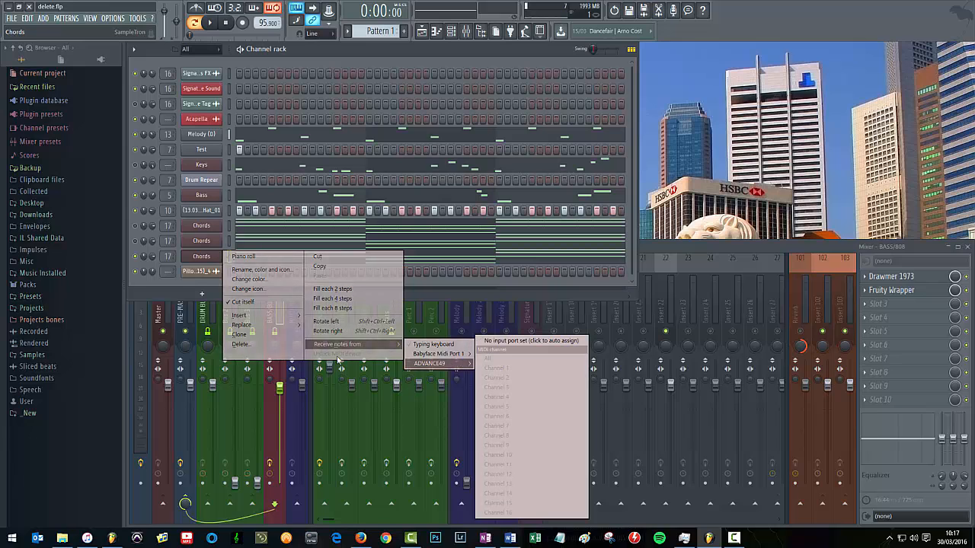
pyautogui.moveTo(240, 316)
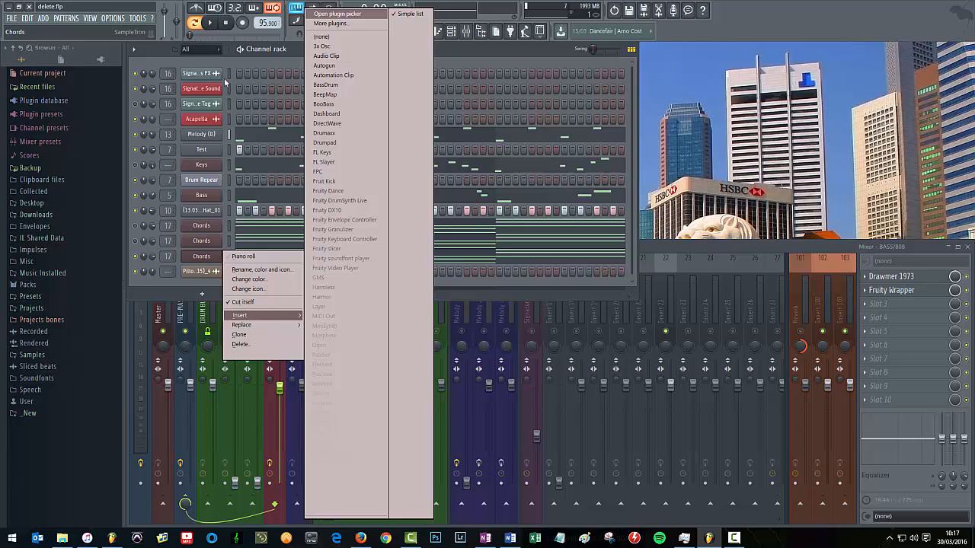
pyautogui.click(205, 282)
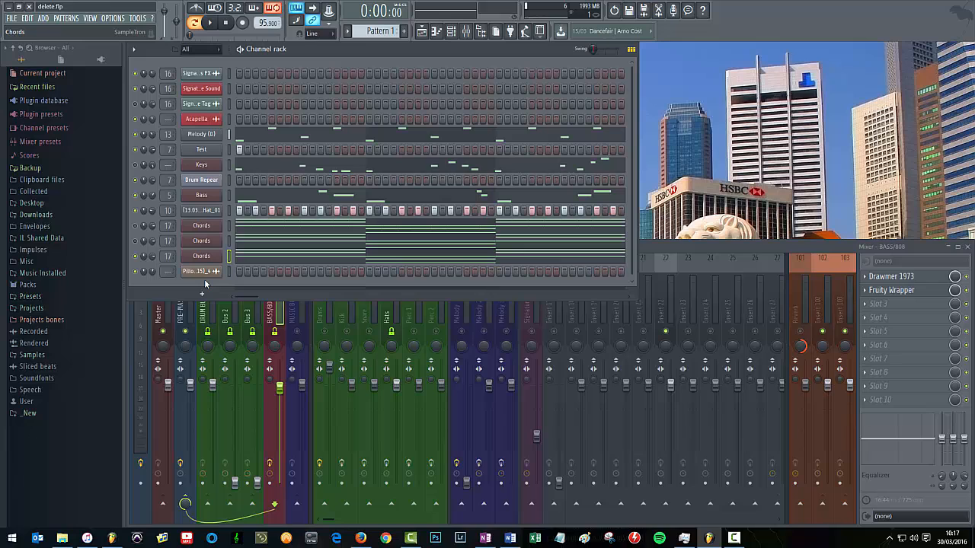
pyautogui.rightClick(207, 272)
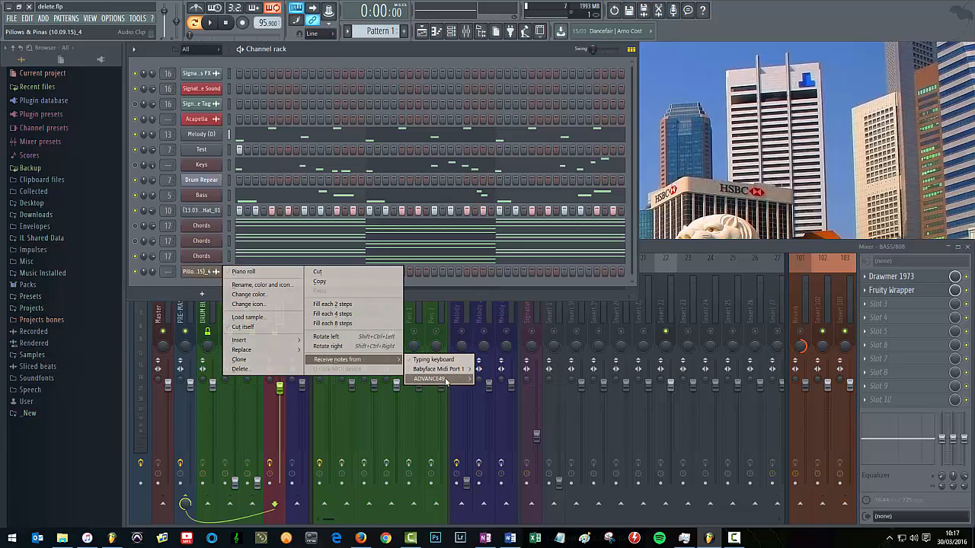
pyautogui.moveTo(440, 383)
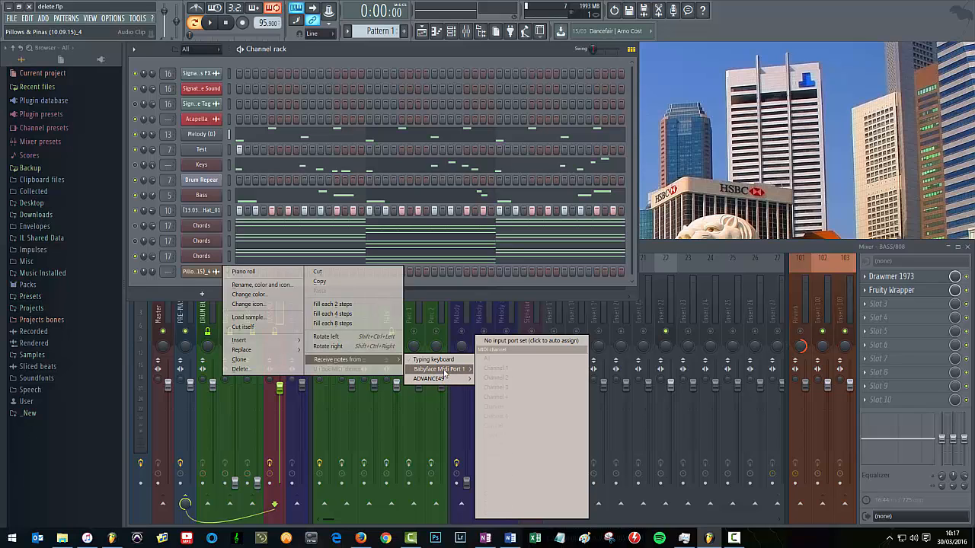
pyautogui.click(630, 161)
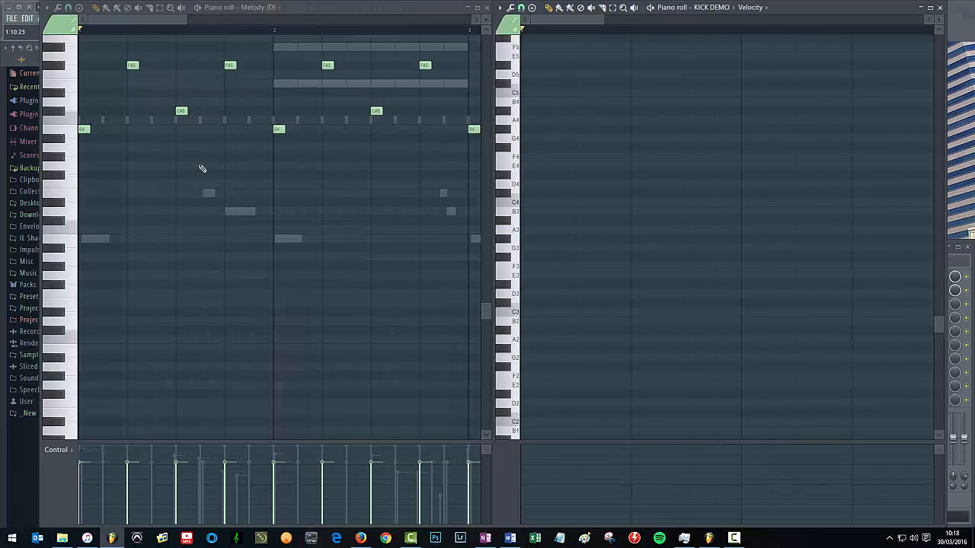
# Review the helper options of the KICK DEMO piano roll and turn off its note grid highlights.
pyautogui.click(500, 8)
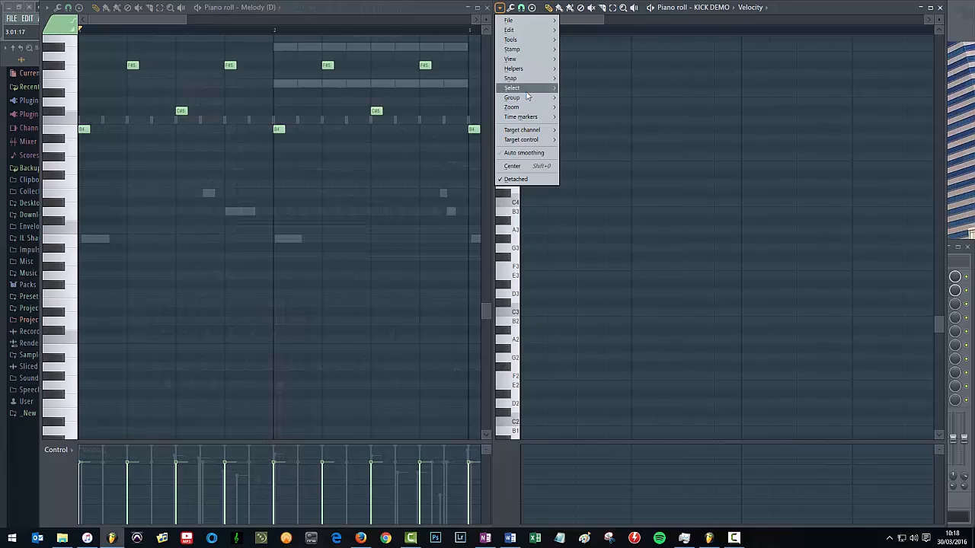
pyautogui.moveTo(529, 70)
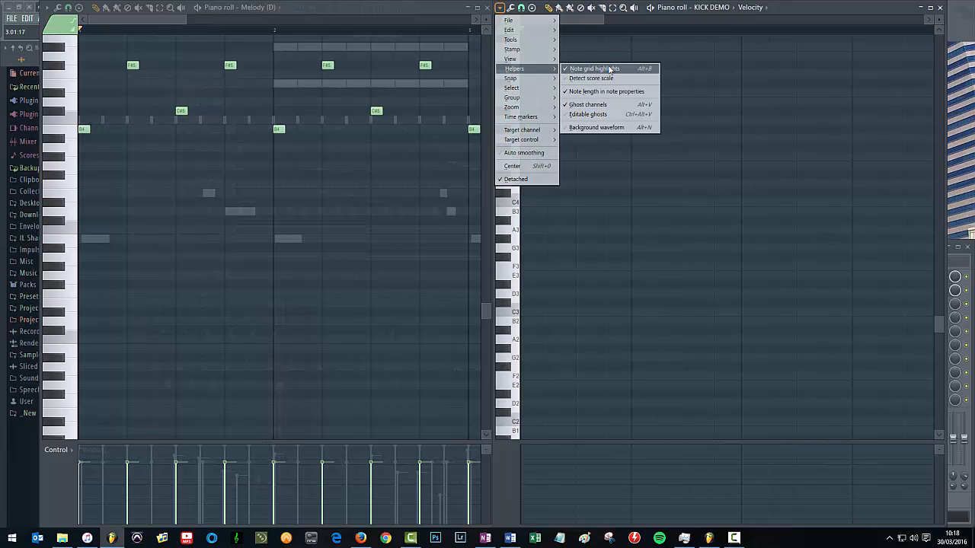
pyautogui.click(586, 20)
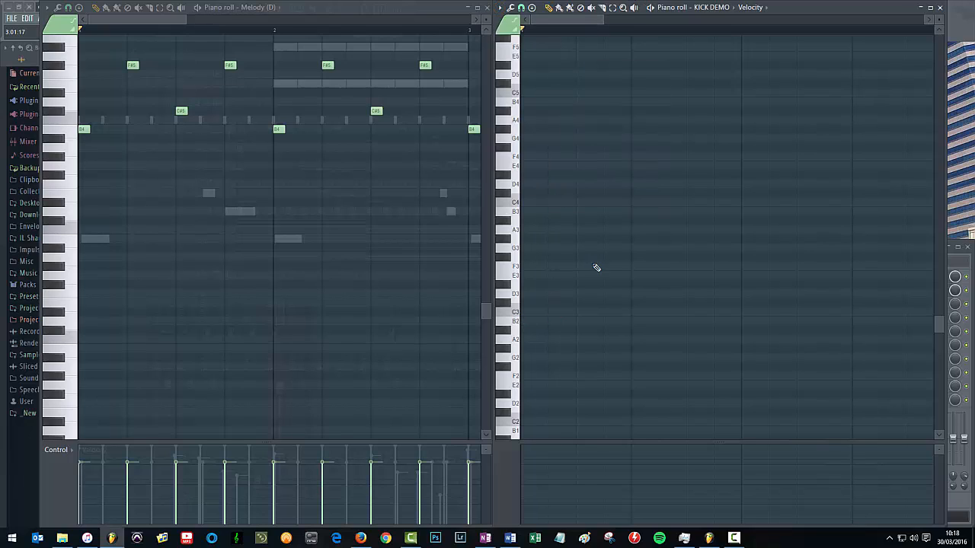
pyautogui.click(500, 7)
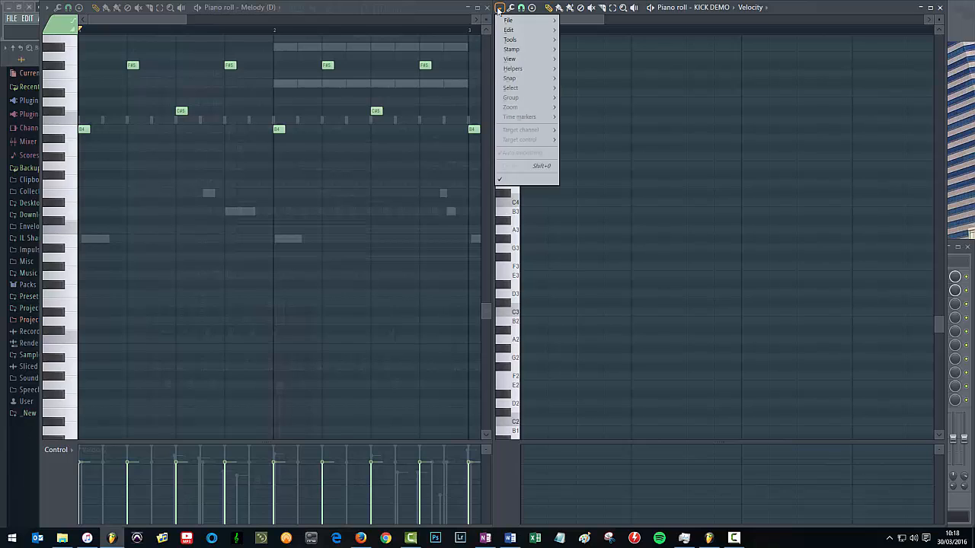
pyautogui.moveTo(523, 70)
pyautogui.click(609, 109)
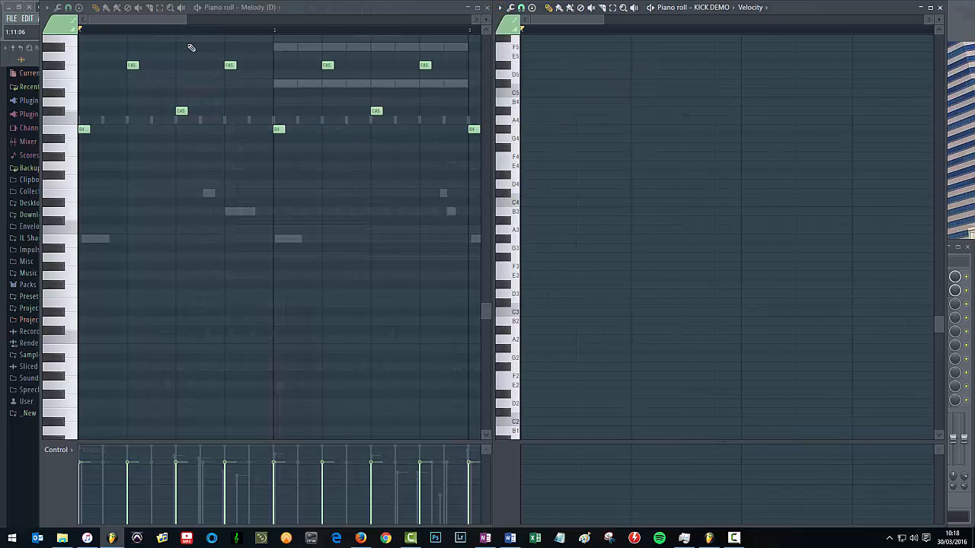
# Review the scale highlighting choices for the Melody piano roll and highlight the Diminished scale with root note E.
pyautogui.click(140, 21)
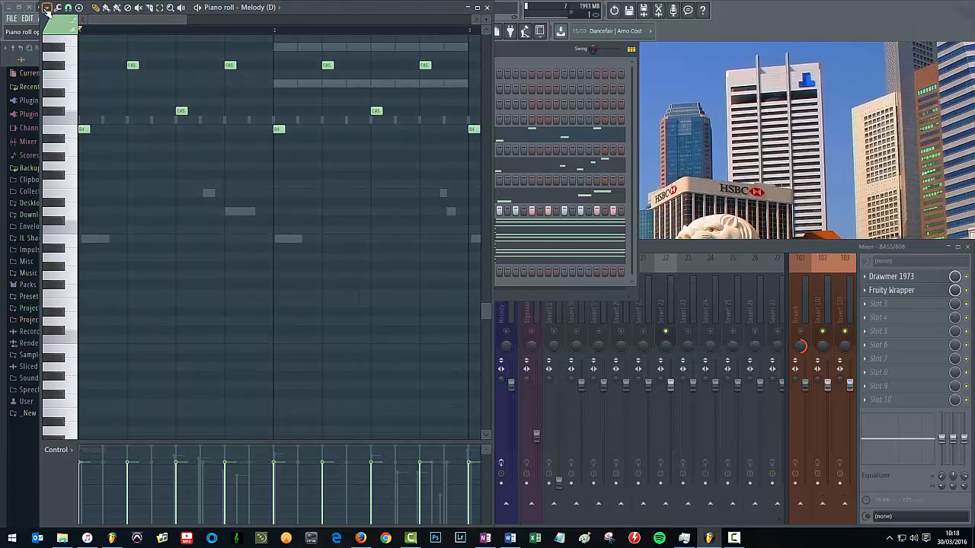
pyautogui.click(46, 7)
pyautogui.moveTo(61, 69)
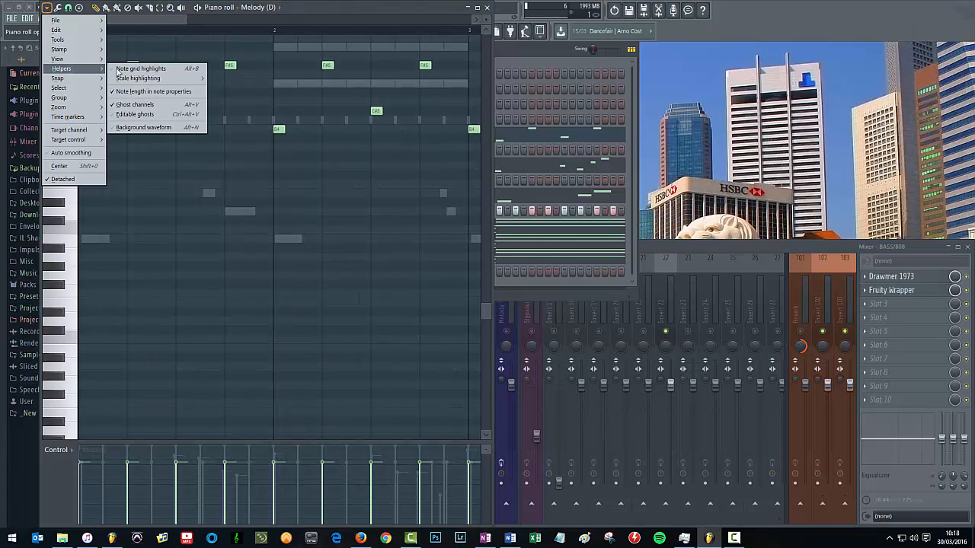
pyautogui.moveTo(160, 80)
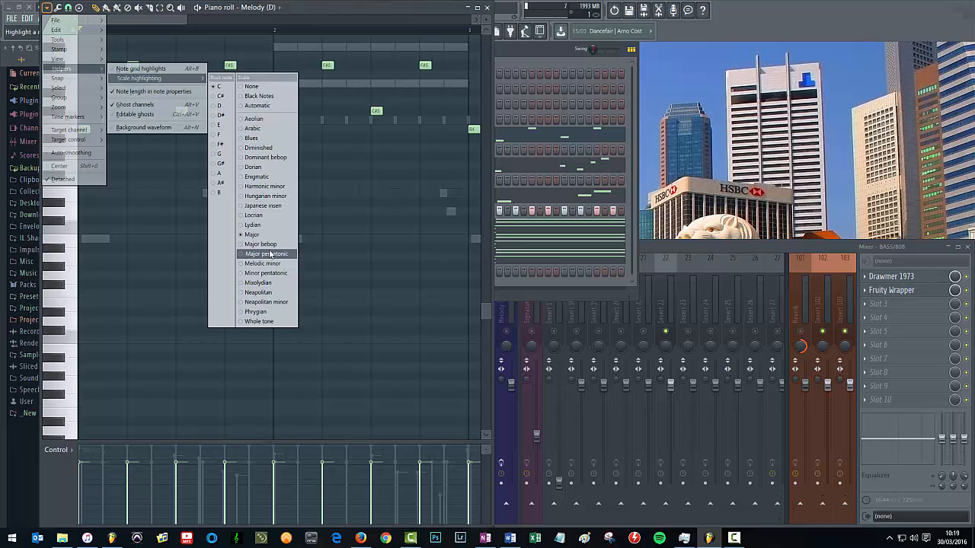
pyautogui.click(102, 209)
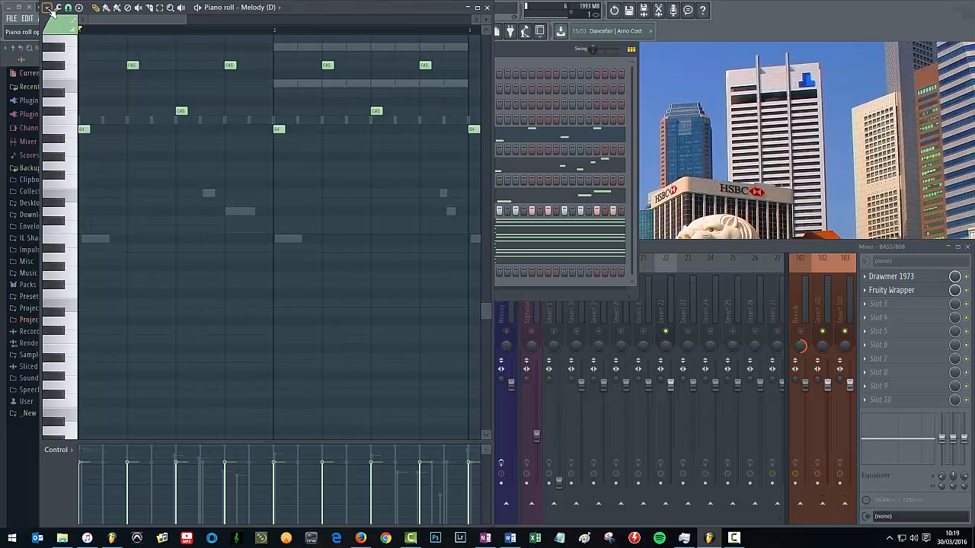
# Change the root note of the Melody piano roll's scale highlighting to G and look over the available scales.
pyautogui.click(47, 7)
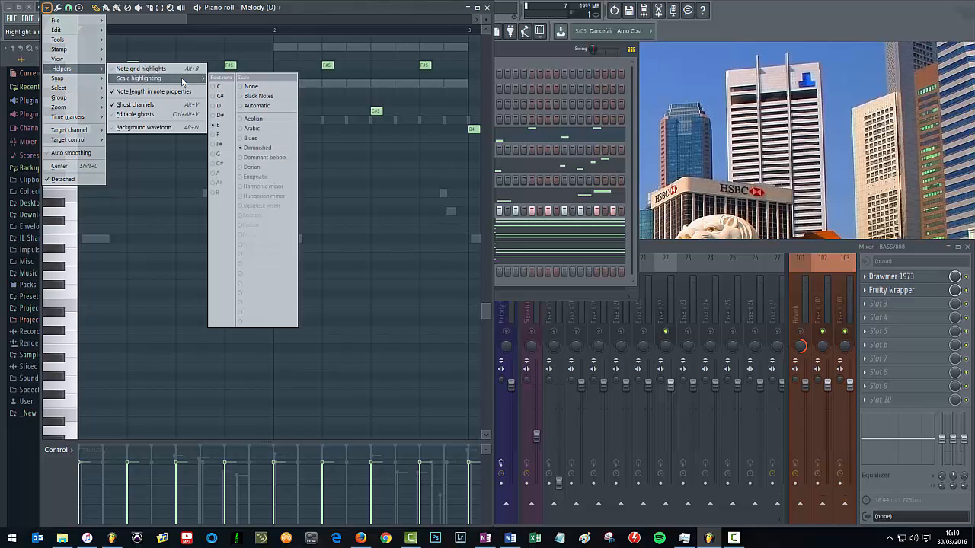
pyautogui.click(223, 146)
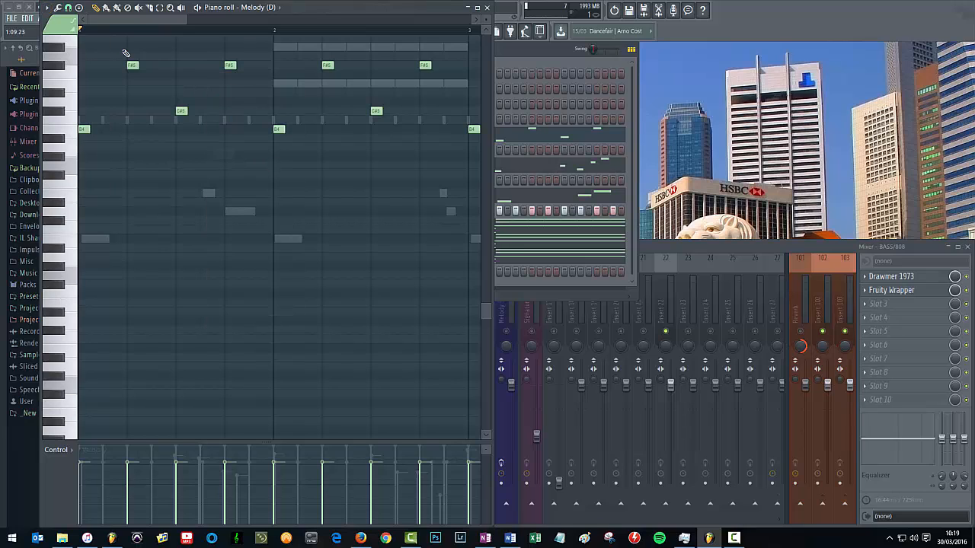
pyautogui.click(47, 7)
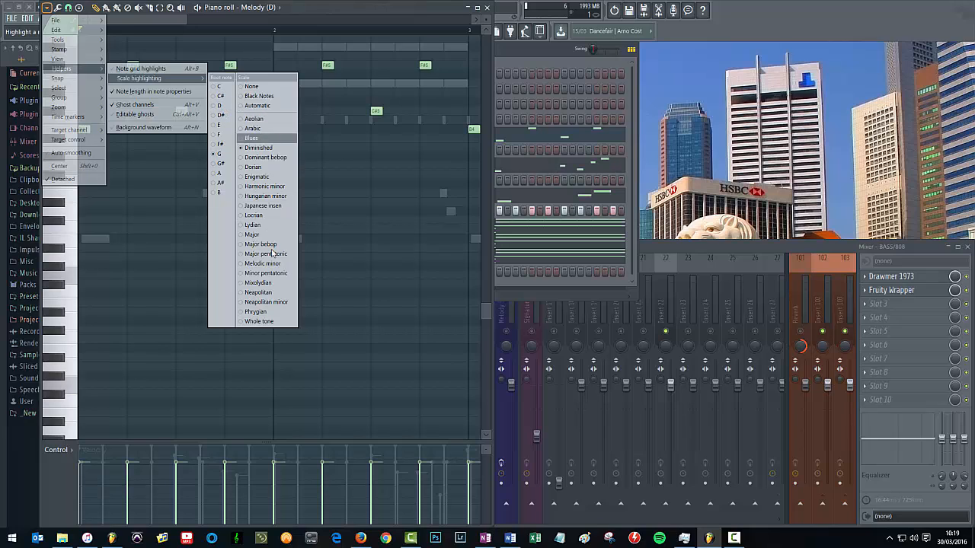
pyautogui.click(154, 26)
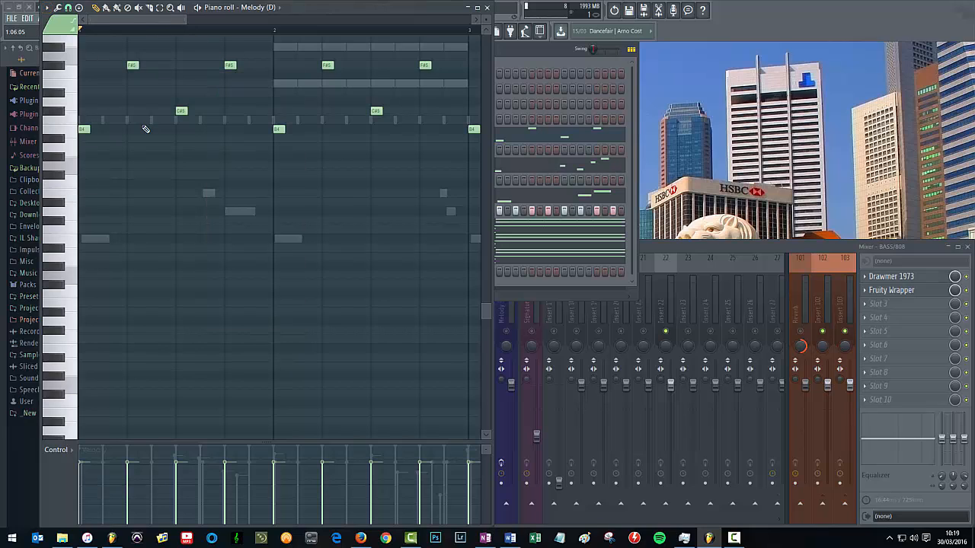
# Move the first C#5 note in the Melody piano roll down to G#4.
pyautogui.click(181, 111)
pyautogui.moveTo(183, 111); pyautogui.dragTo(183, 157)
# Generate a random riff for the Melody channel with the Riff machine, stop its playback and undo it.
pyautogui.click(46, 6)
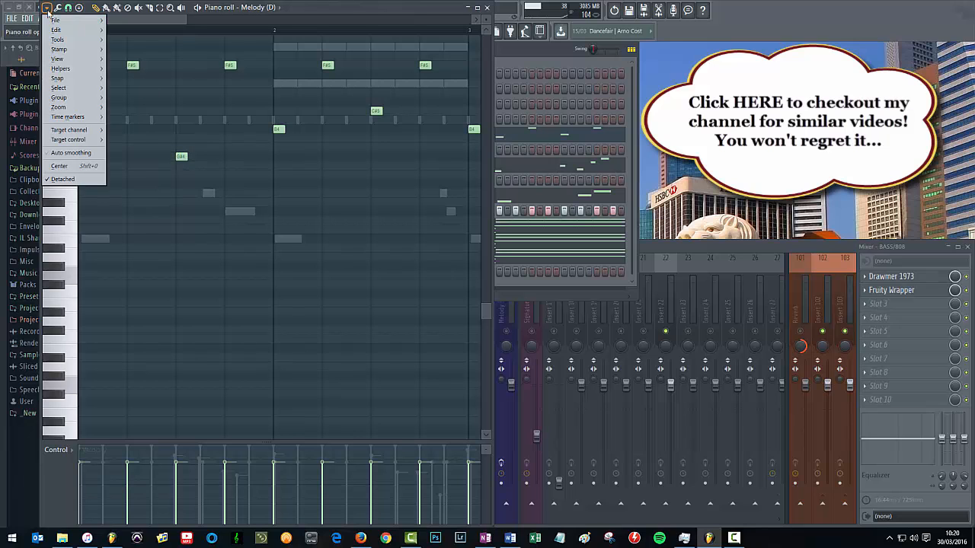
pyautogui.moveTo(72, 39)
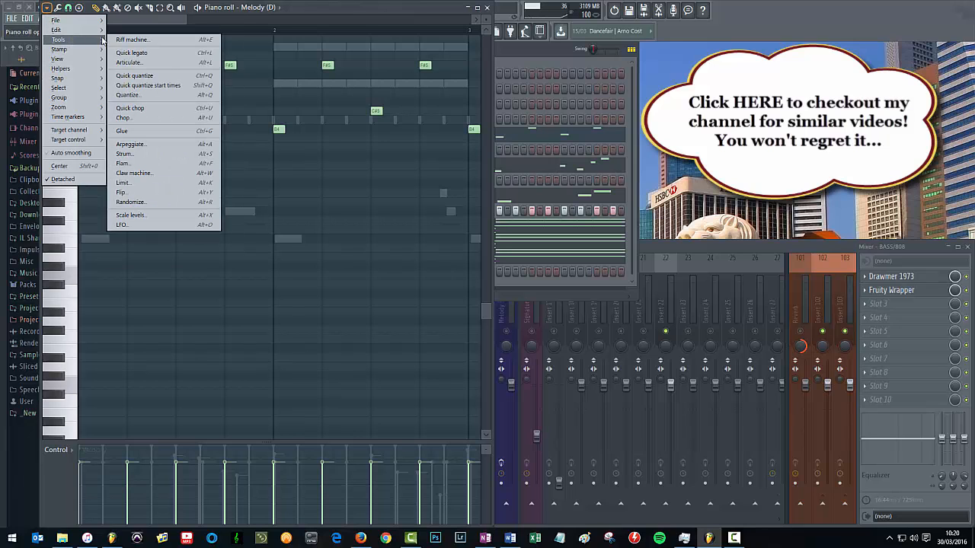
pyautogui.click(128, 38)
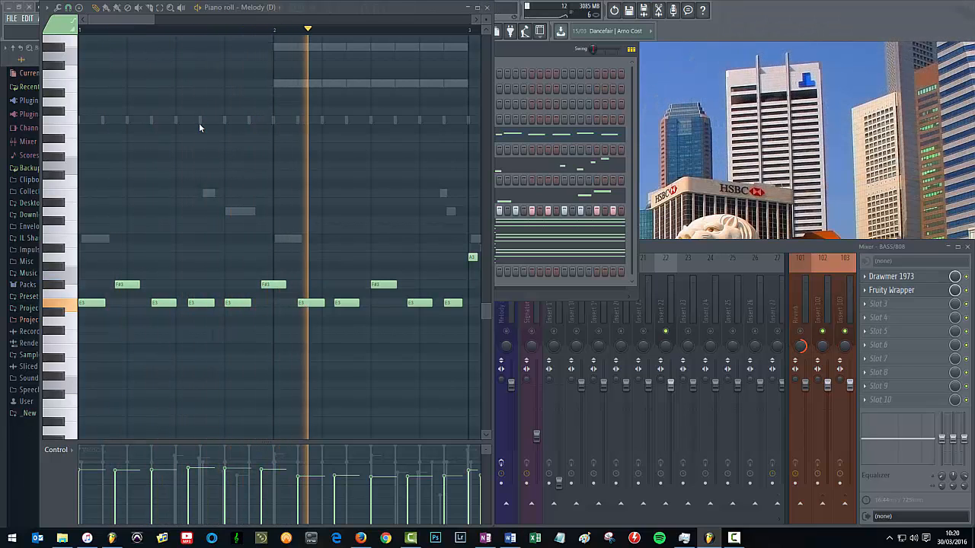
pyautogui.press('space')
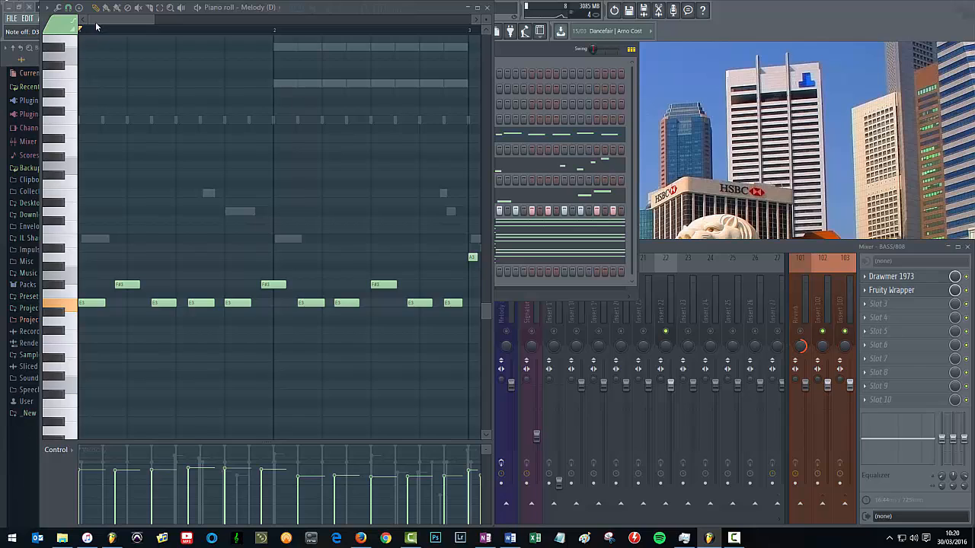
pyautogui.hotkey('ctrl', 'z')
pyautogui.hotkey('alt', 'Tab')
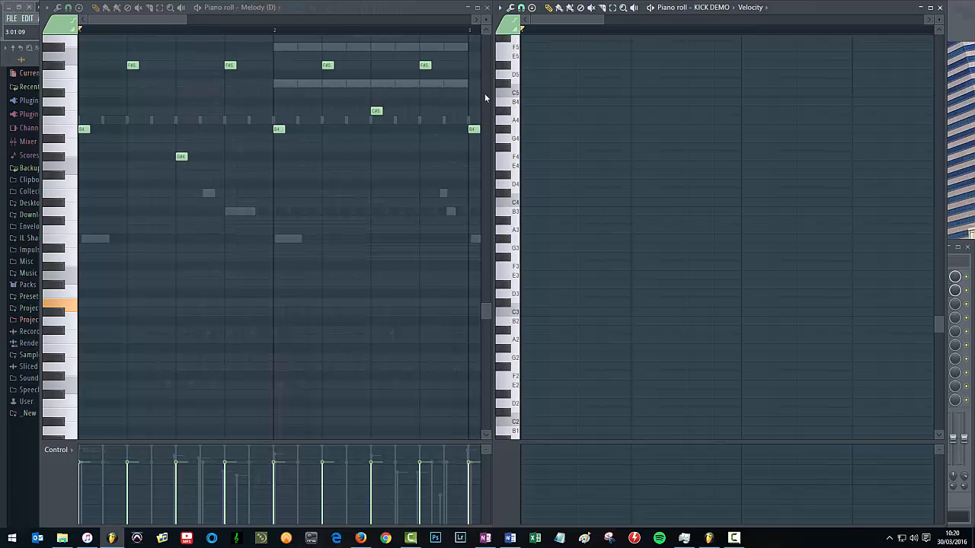
# Try the Modern keyboard style in the Melody piano roll, then return it to Classic.
pyautogui.click(48, 7)
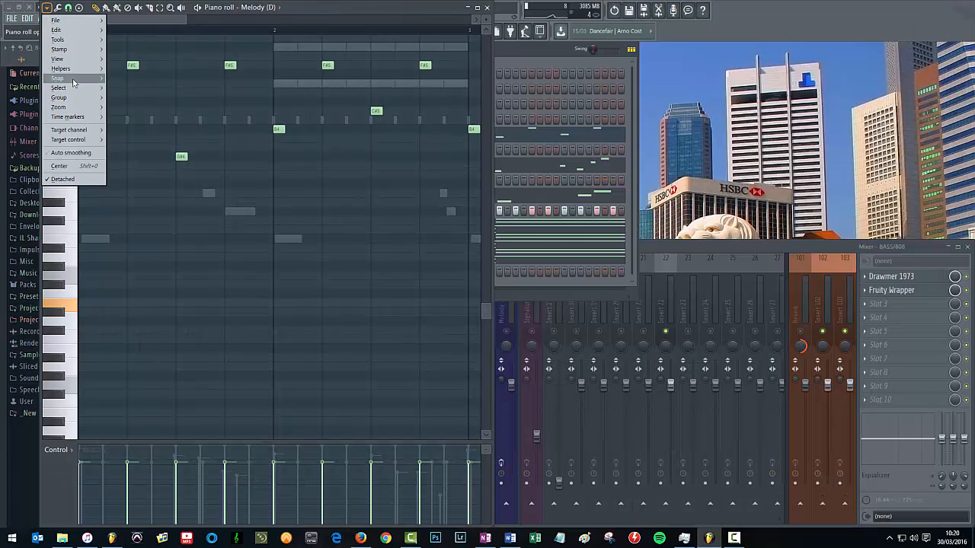
pyautogui.moveTo(58, 59)
pyautogui.moveTo(186, 160)
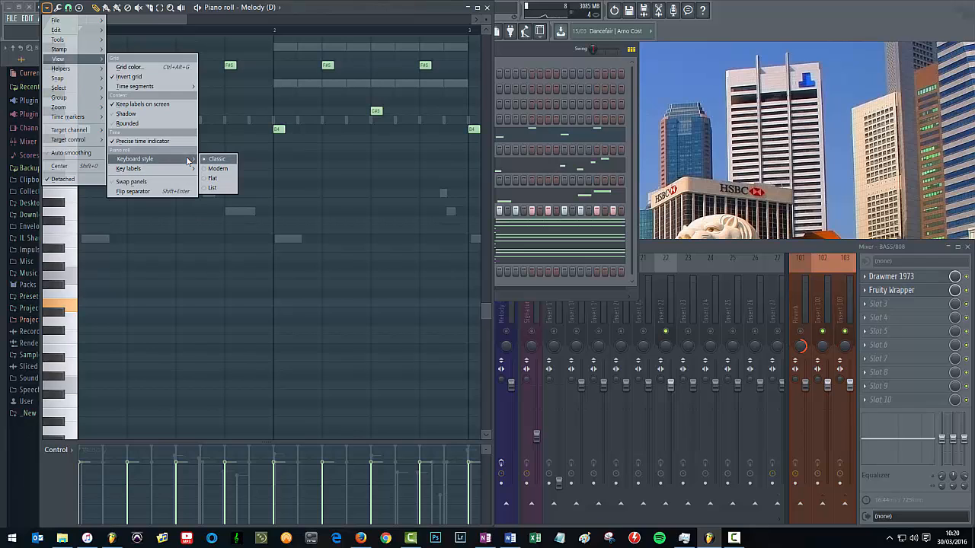
pyautogui.click(219, 168)
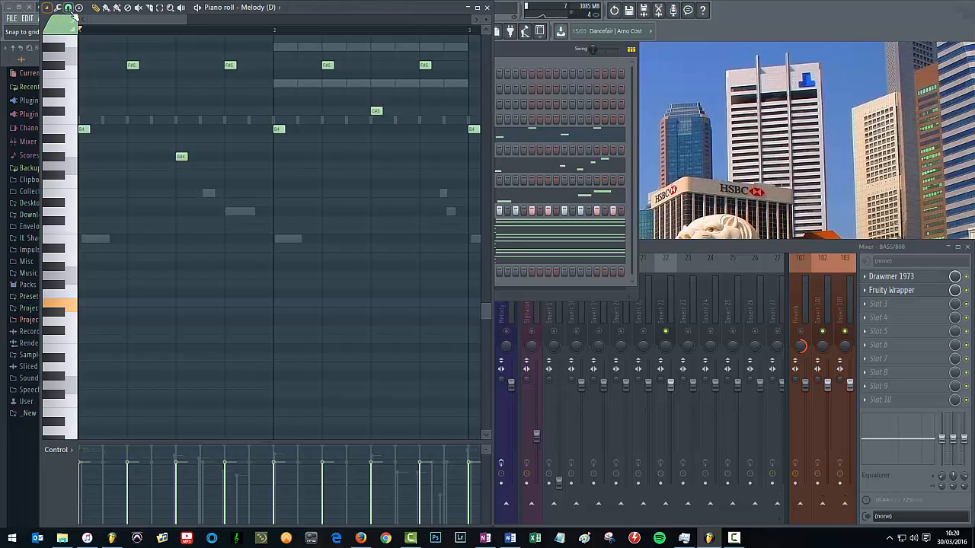
pyautogui.click(46, 7)
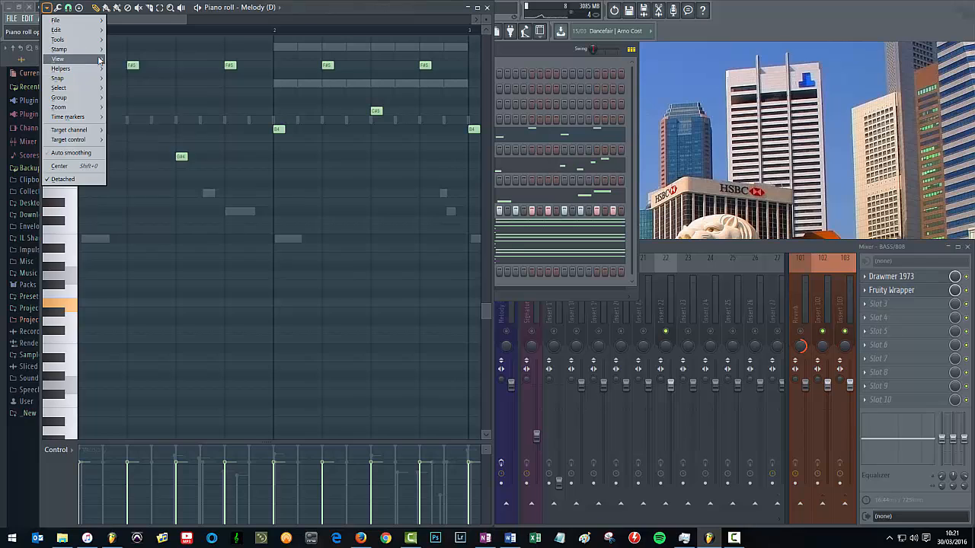
pyautogui.moveTo(100, 61)
pyautogui.moveTo(172, 163)
pyautogui.click(212, 160)
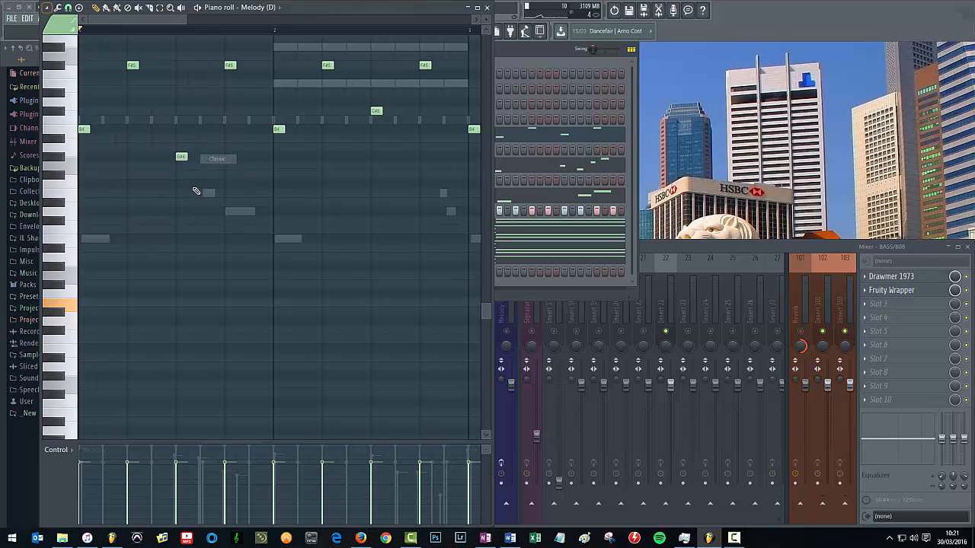
# Try the List keyboard style in the Melody piano roll.
pyautogui.click(47, 7)
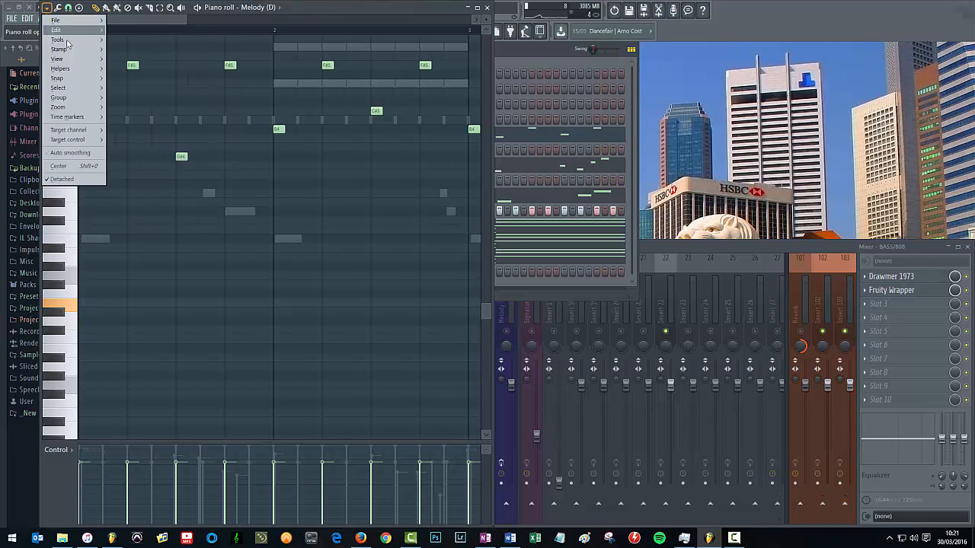
pyautogui.moveTo(106, 60)
pyautogui.moveTo(175, 159)
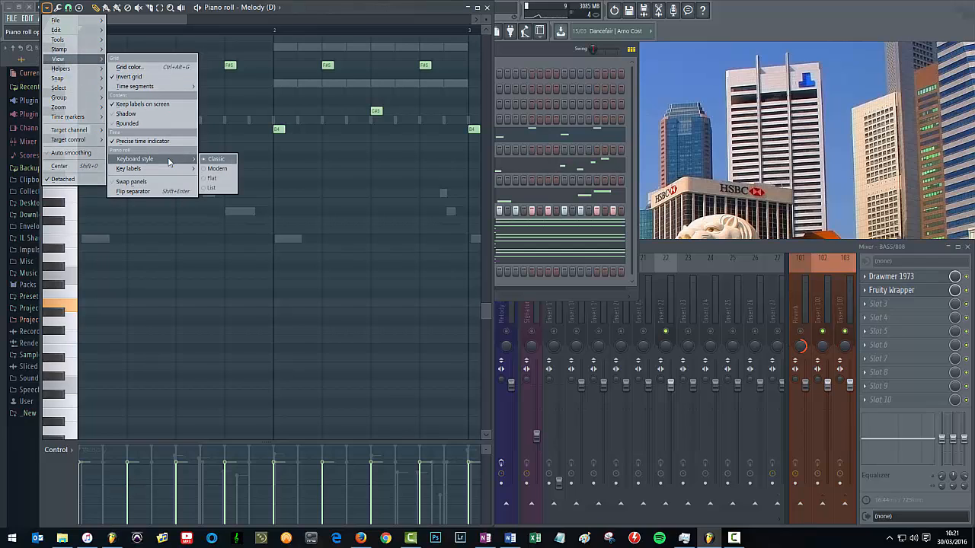
pyautogui.click(214, 188)
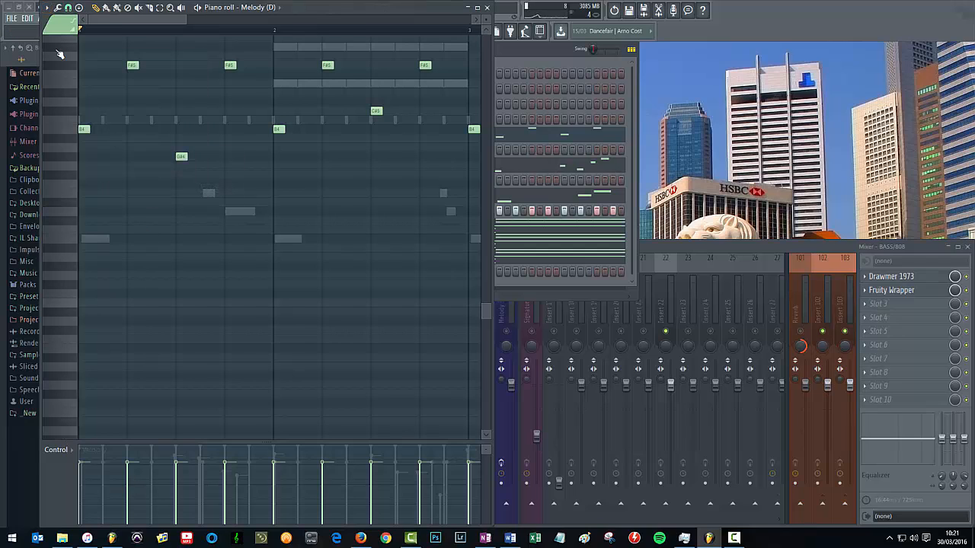
# Set the Melody piano roll's keyboard style to Modern.
pyautogui.click(47, 7)
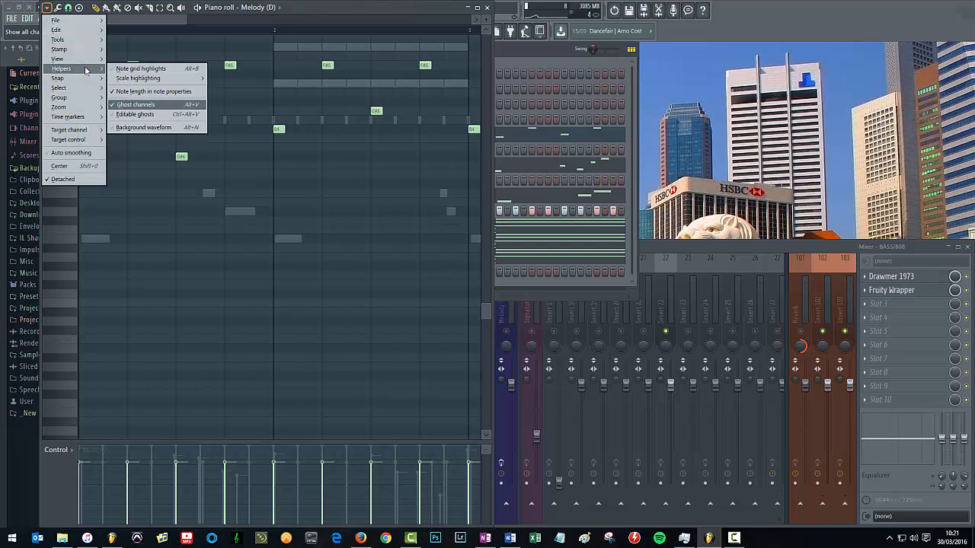
pyautogui.moveTo(87, 76)
pyautogui.moveTo(60, 59)
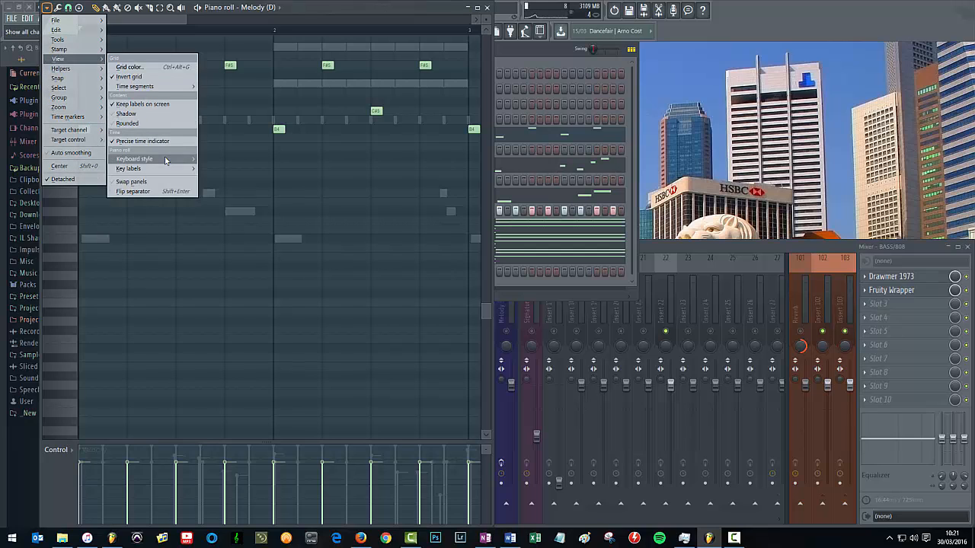
pyautogui.click(215, 169)
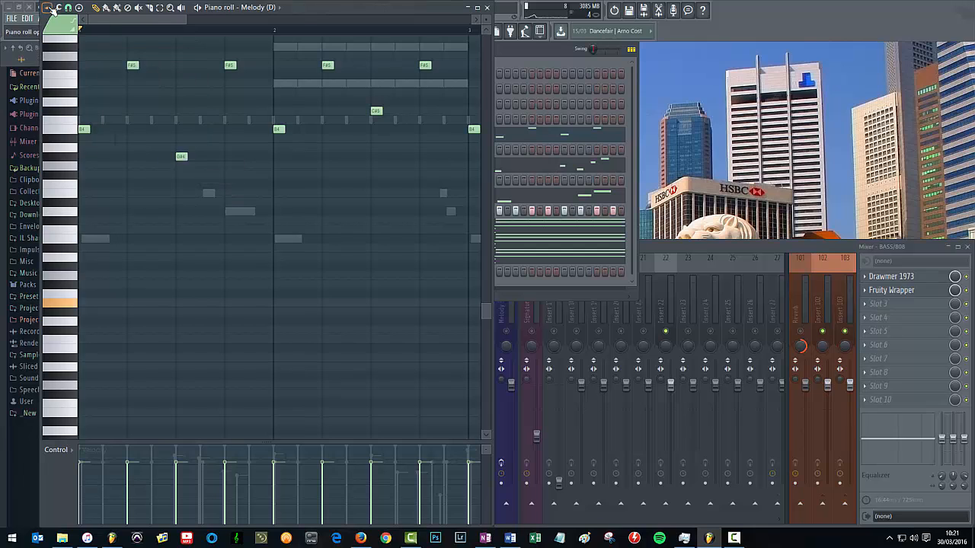
# Show key labels for all notes on the Melody piano roll's keyboard.
pyautogui.click(47, 7)
pyautogui.moveTo(90, 59)
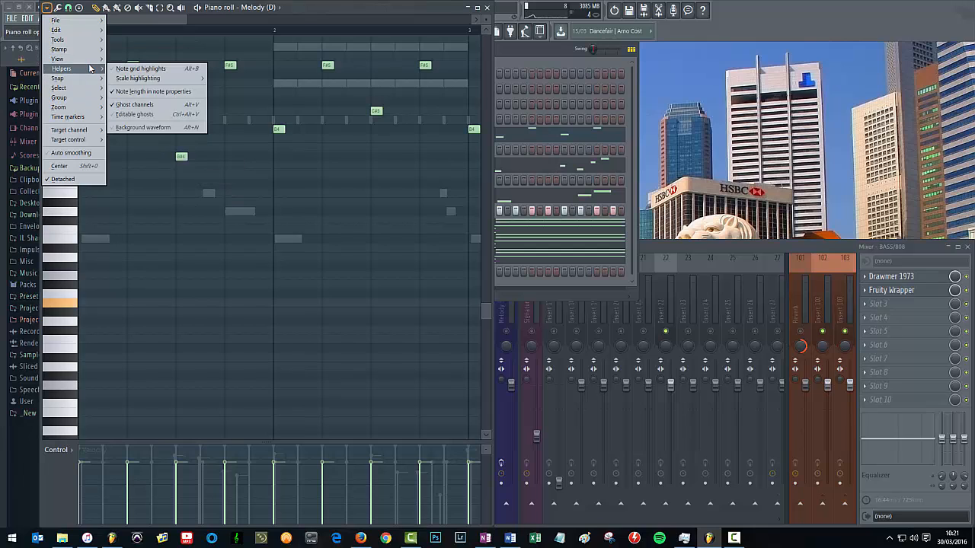
pyautogui.moveTo(152, 169)
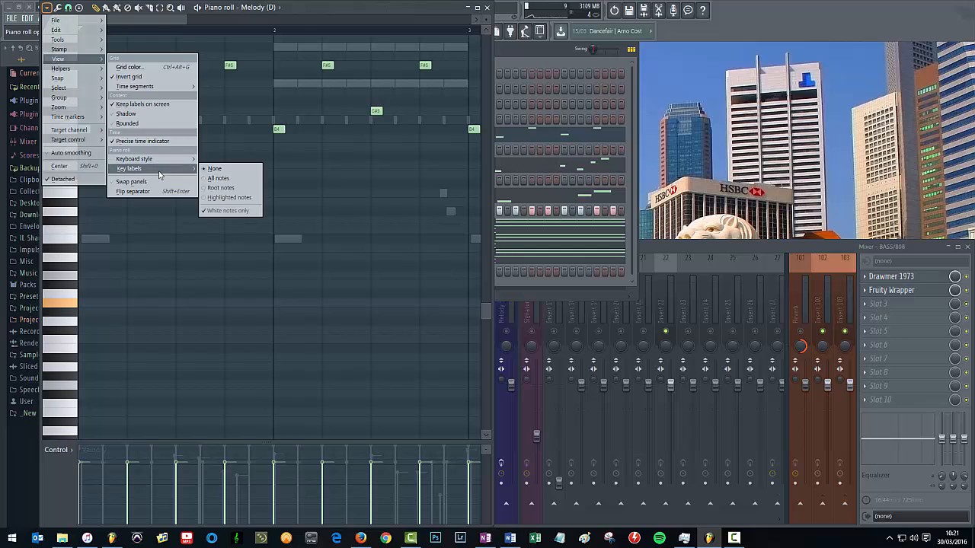
pyautogui.click(220, 178)
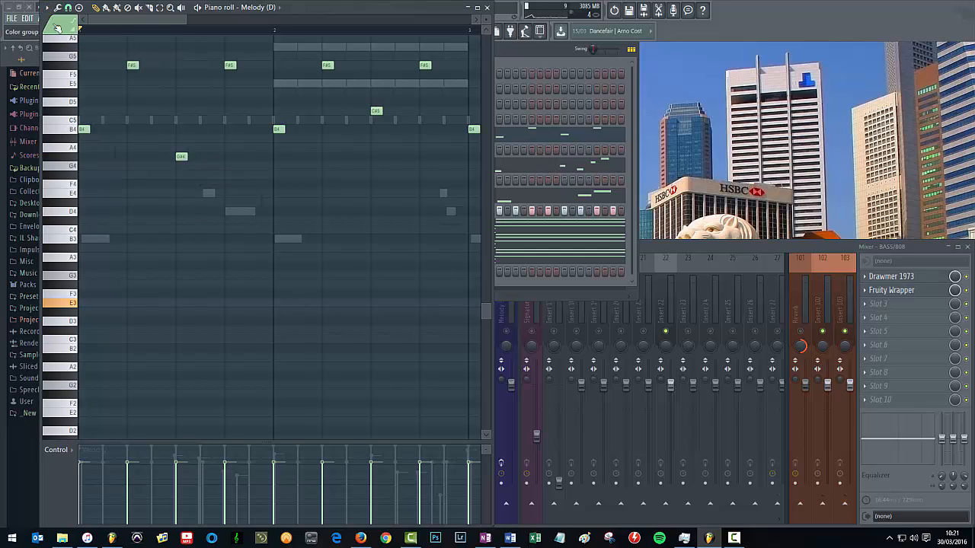
# Limit the Melody piano roll's key labels to root notes and look over the labelled keys.
pyautogui.click(47, 8)
pyautogui.moveTo(82, 69)
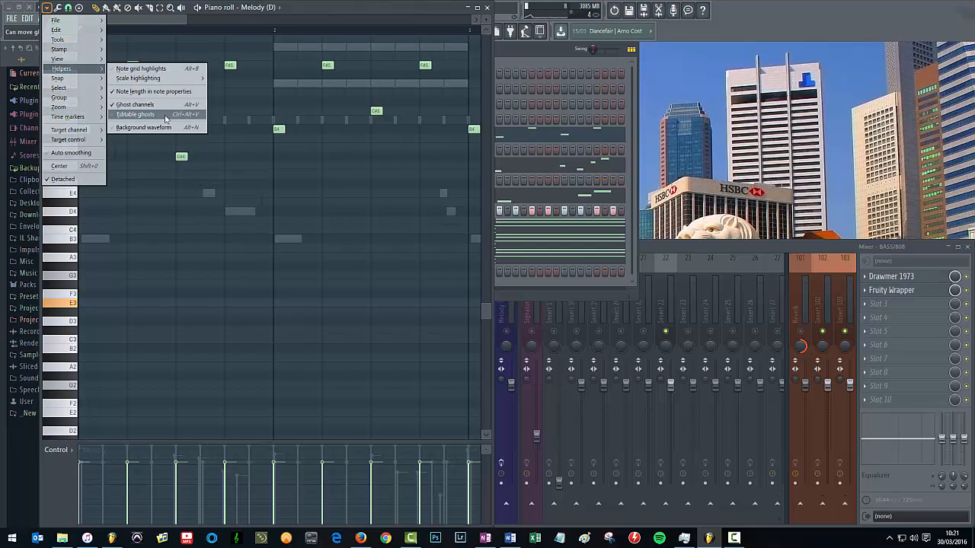
pyautogui.moveTo(59, 59)
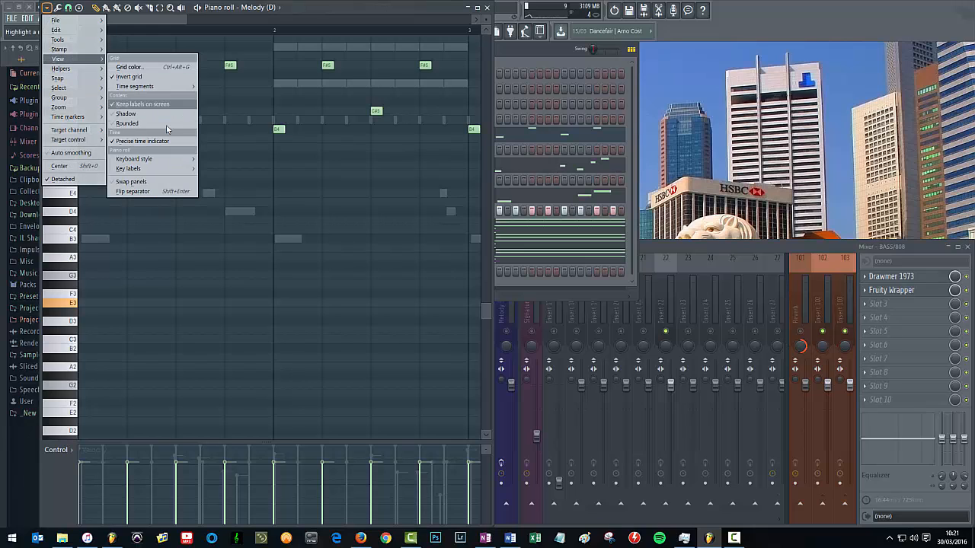
pyautogui.moveTo(131, 168)
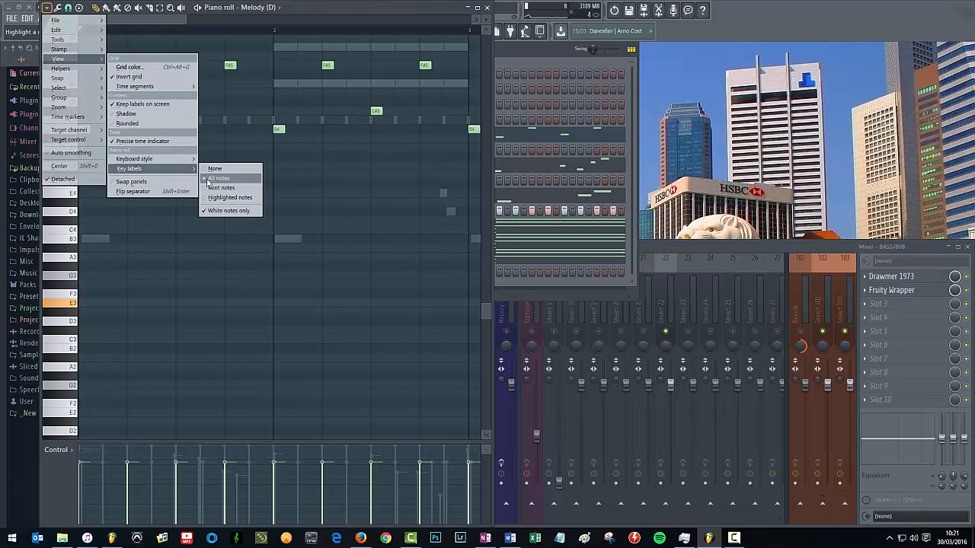
pyautogui.click(221, 192)
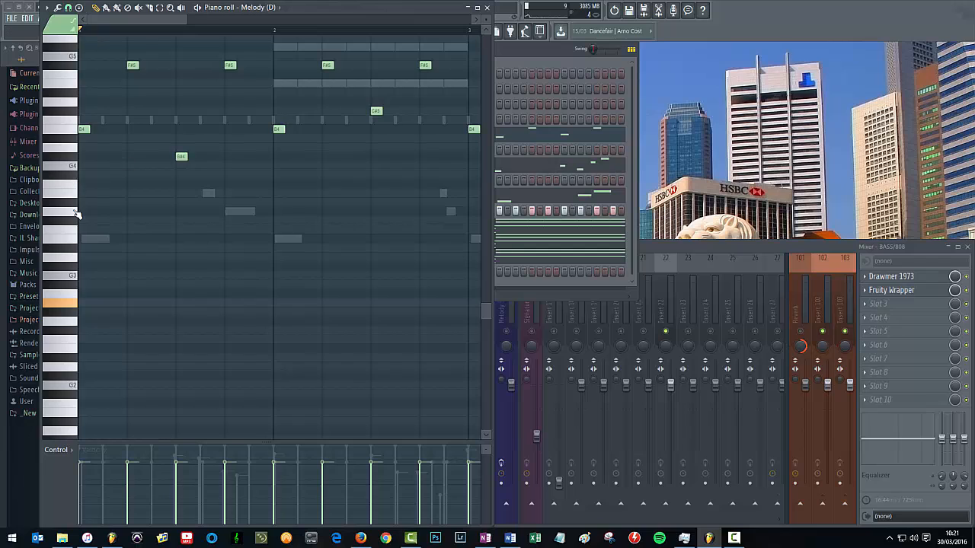
pyautogui.scroll(3, 74, 214)
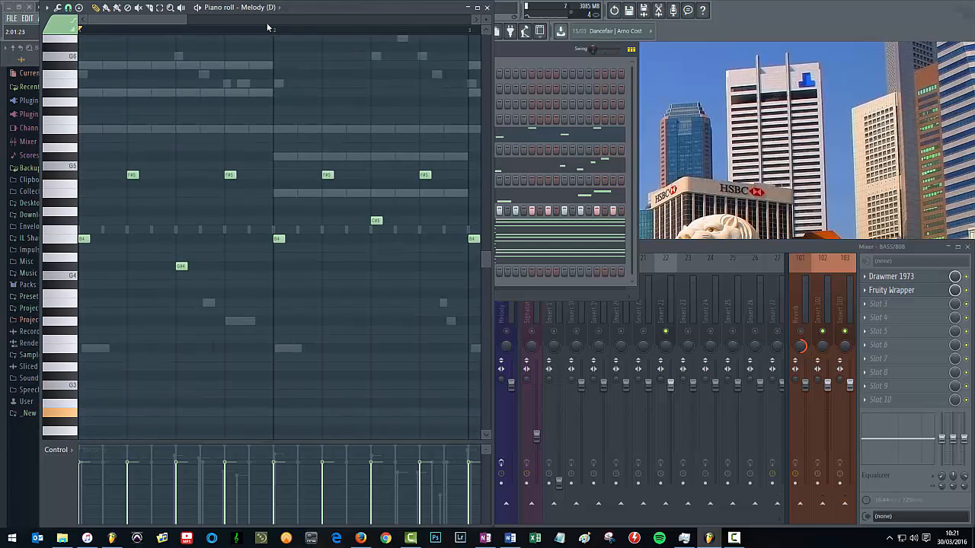
# Set the Melody piano roll's key labels to highlighted notes.
pyautogui.click(46, 8)
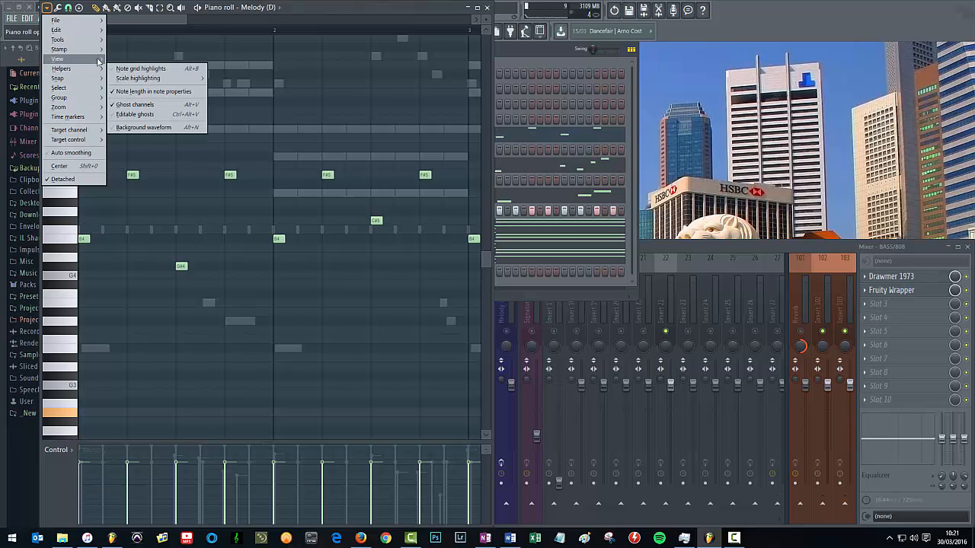
pyautogui.moveTo(76, 59)
pyautogui.moveTo(183, 169)
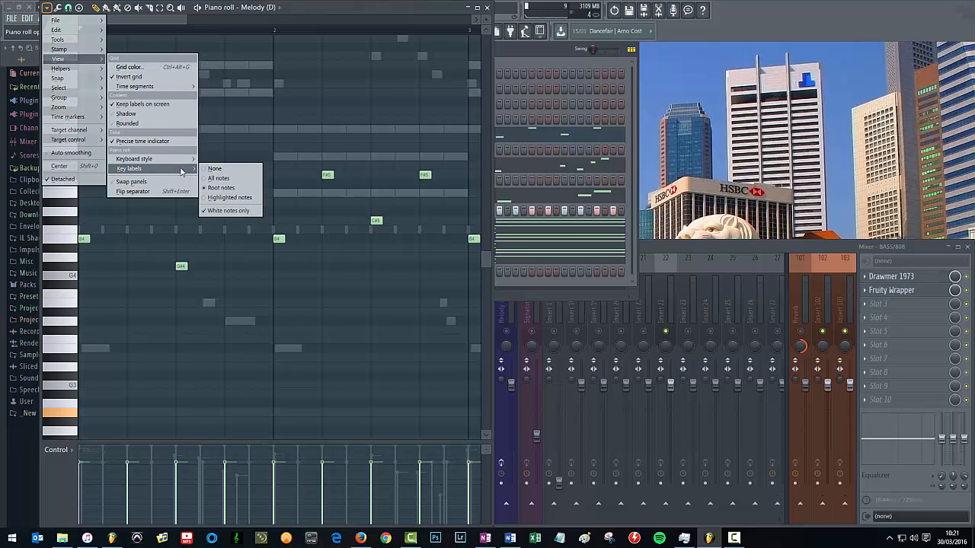
pyautogui.click(229, 195)
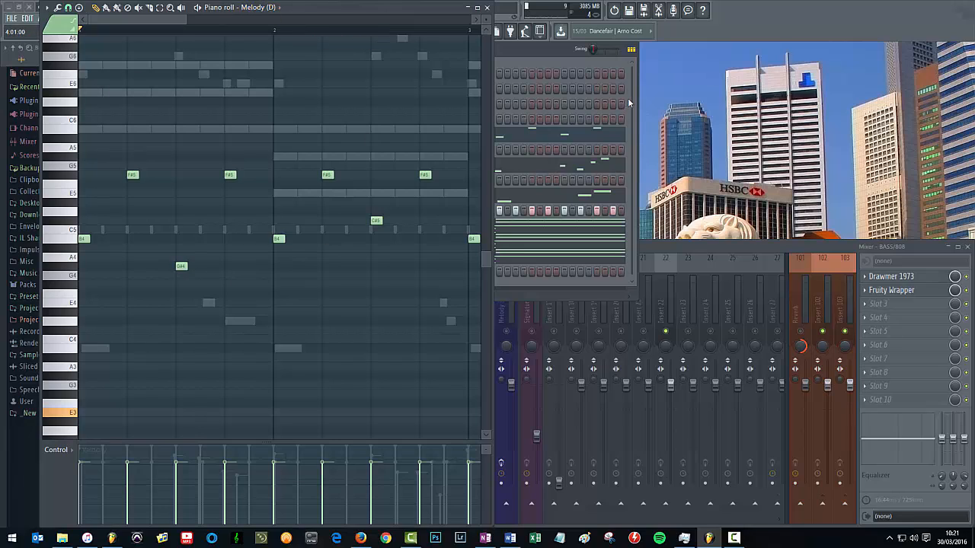
# Close the Melody piano roll and bring the channel rack in front of the mixer.
pyautogui.moveTo(374, 10); pyautogui.dragTo(379, 15)
pyautogui.click(492, 12)
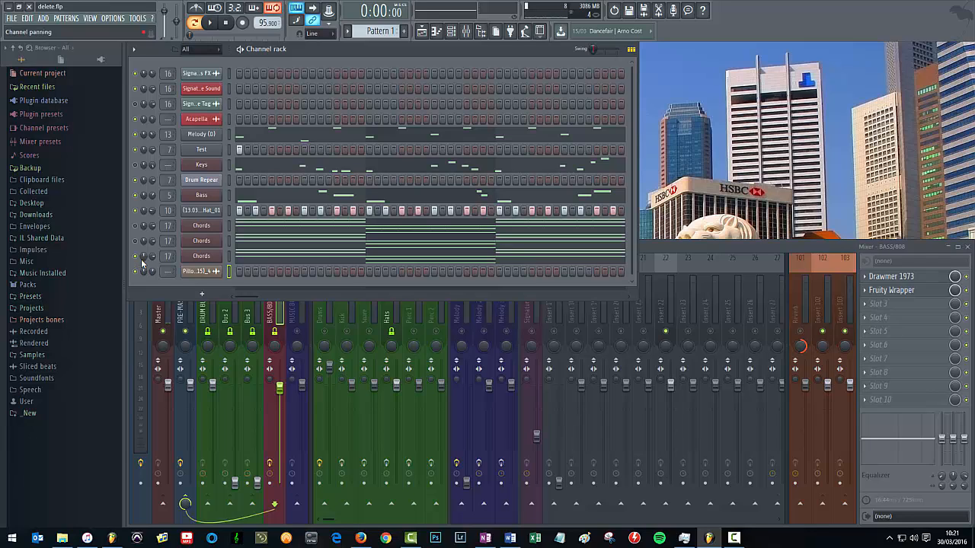
pyautogui.click(671, 246)
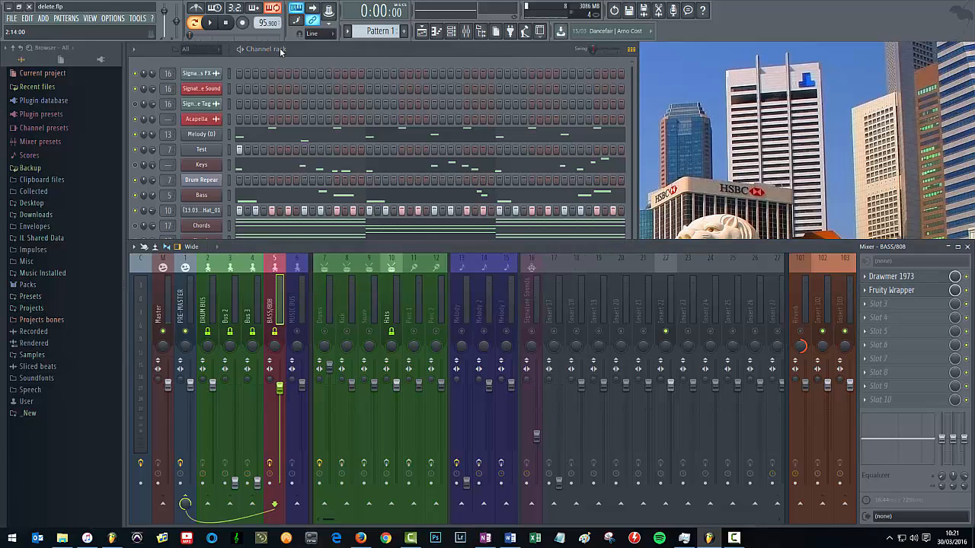
pyautogui.click(328, 61)
# Open the Signature Tag channel's settings and review the tempo and length choices for its time stretching.
pyautogui.click(204, 105)
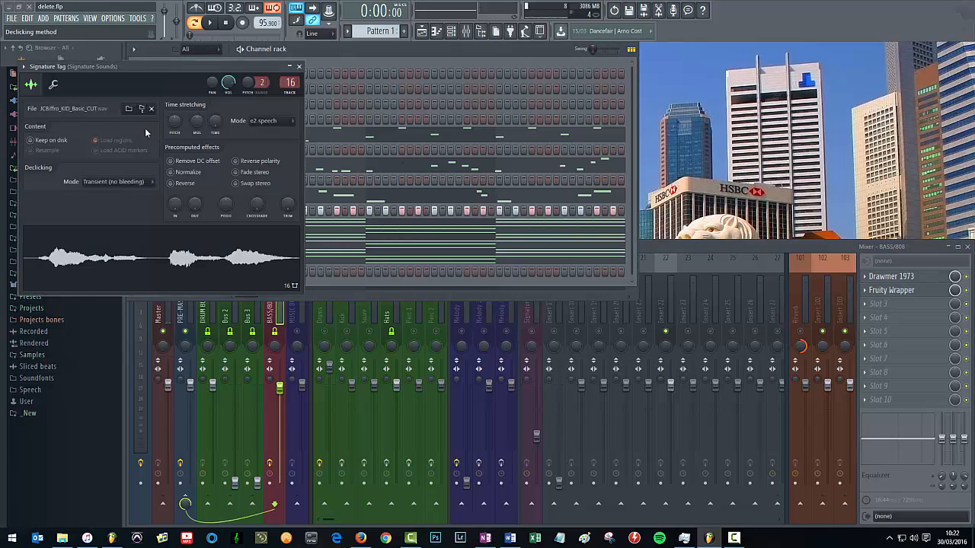
pyautogui.moveTo(187, 65); pyautogui.dragTo(613, 73)
pyautogui.click(633, 127)
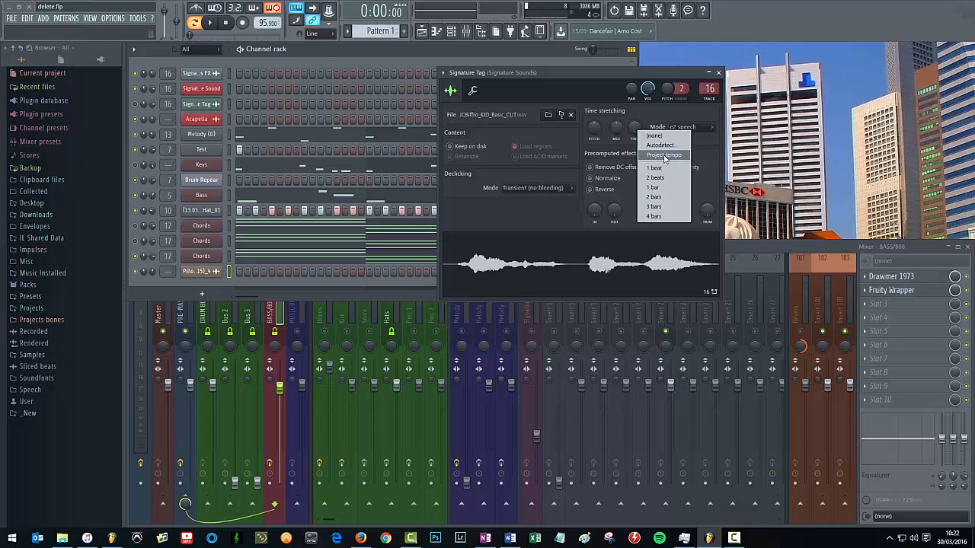
pyautogui.click(558, 78)
pyautogui.moveTo(557, 78); pyautogui.dragTo(448, 66)
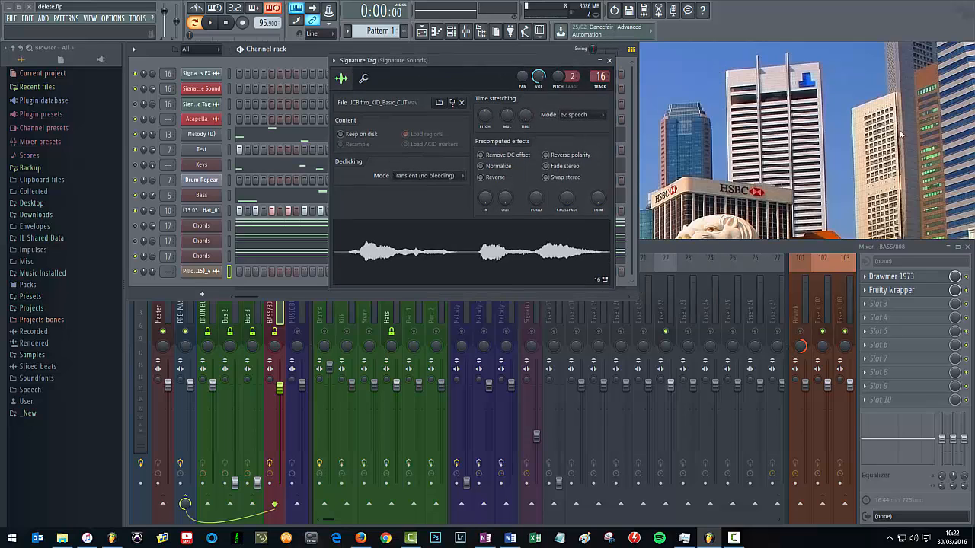
# In the other FL Studio project, close the KICK DEMO piano roll and move the SNARE DEMO channel settings aside.
pyautogui.press('F7')
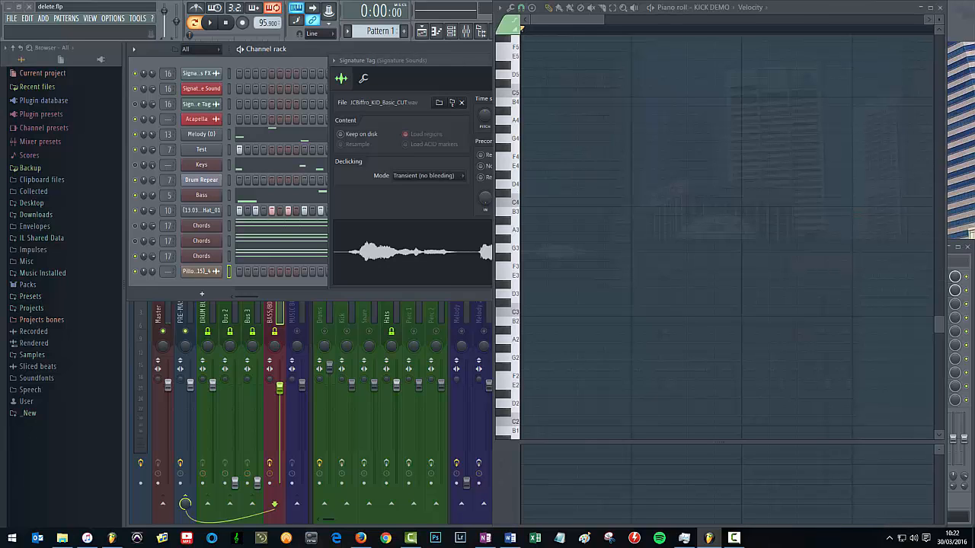
pyautogui.press('Tab')
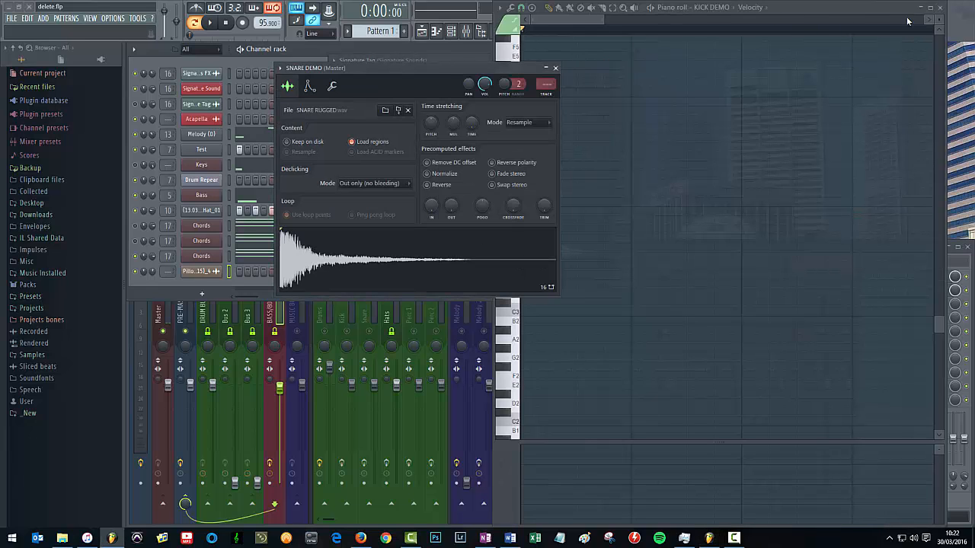
pyautogui.click(941, 8)
pyautogui.moveTo(461, 67); pyautogui.dragTo(798, 64)
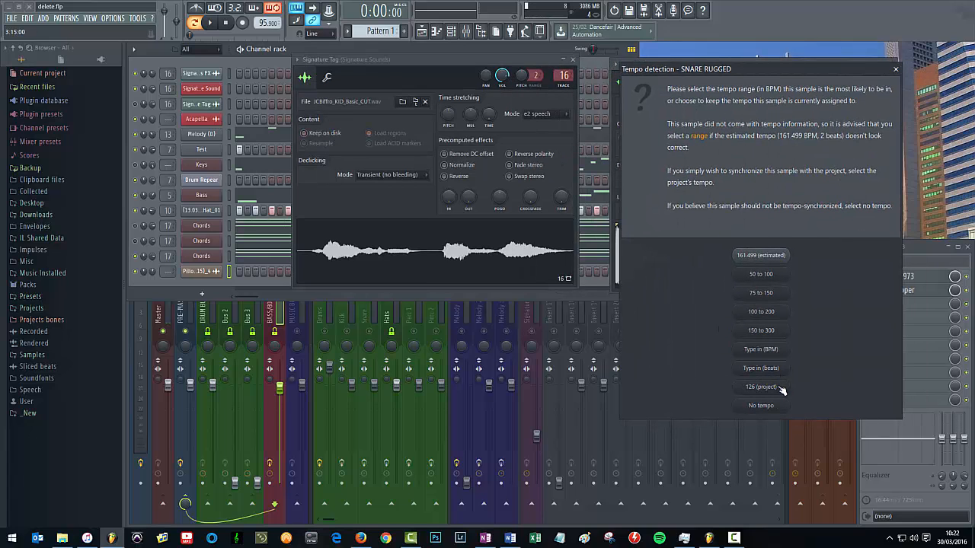
# Choose 126 (project) as the SNARE RUGGED sample's tempo and match the Signature Tag sample's time stretching to the project tempo.
pyautogui.click(782, 390)
pyautogui.rightClick(488, 116)
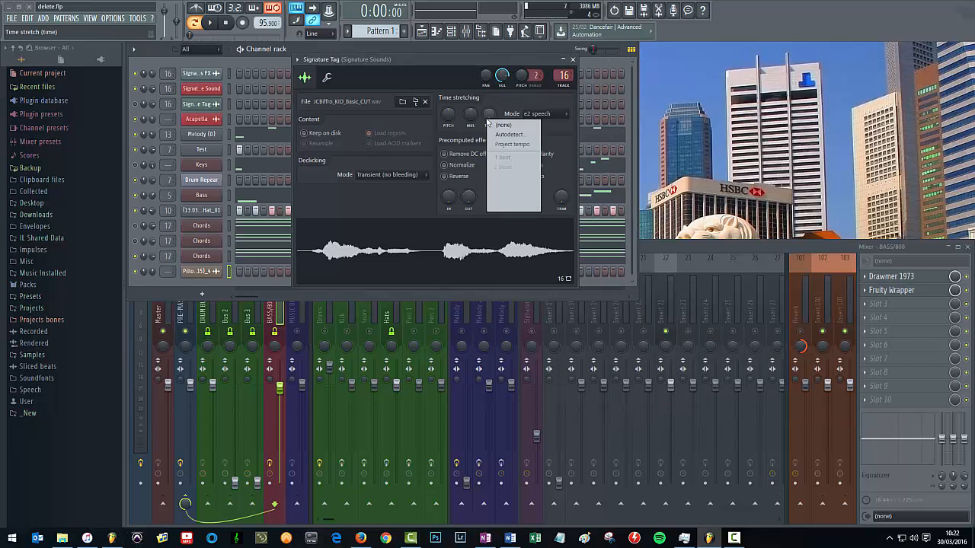
pyautogui.click(512, 144)
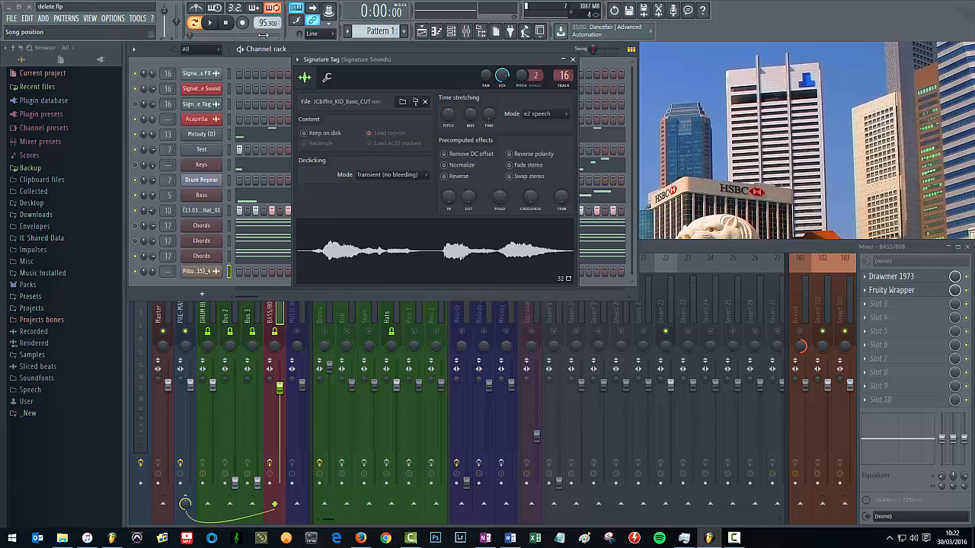
pyautogui.moveTo(505, 51)
pyautogui.mouseDown()
pyautogui.moveTo(663, 62)
pyautogui.moveTo(476, 44)
pyautogui.mouseUp()
pyautogui.moveTo(492, 60); pyautogui.dragTo(609, 67)
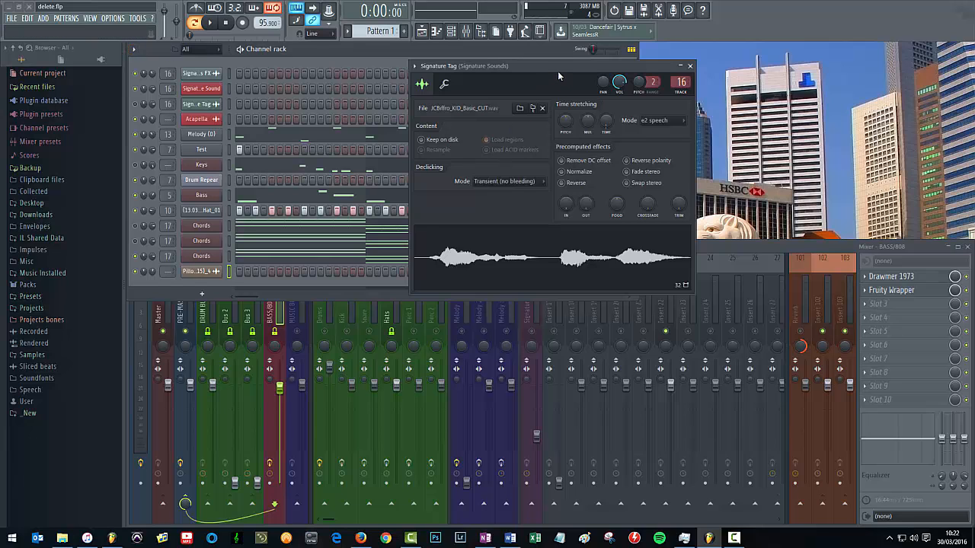
pyautogui.moveTo(557, 70); pyautogui.dragTo(620, 78)
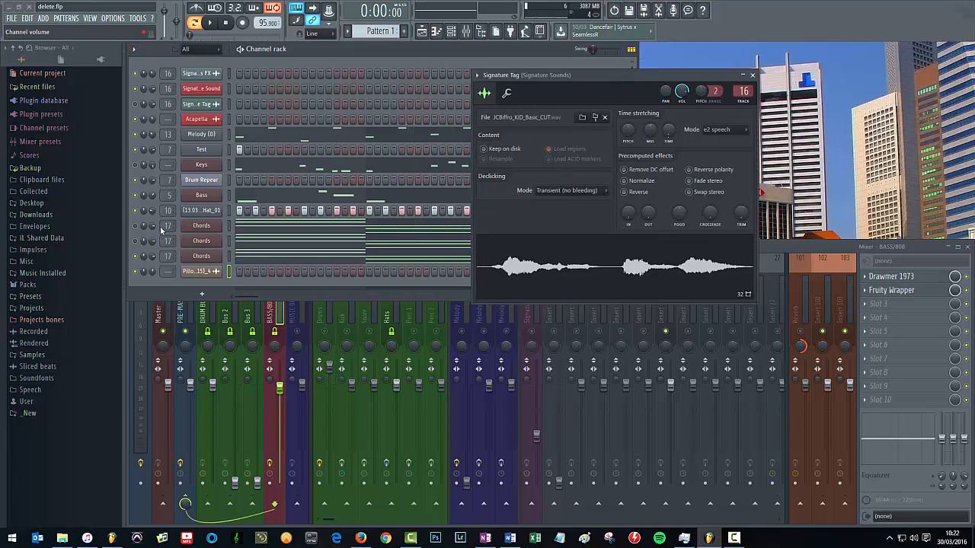
# Open the Keys channel's Solina V plugin and tweak its Viola switch and pitch bend wheel.
pyautogui.click(201, 164)
pyautogui.moveTo(278, 89); pyautogui.dragTo(426, 77)
pyautogui.click(498, 212)
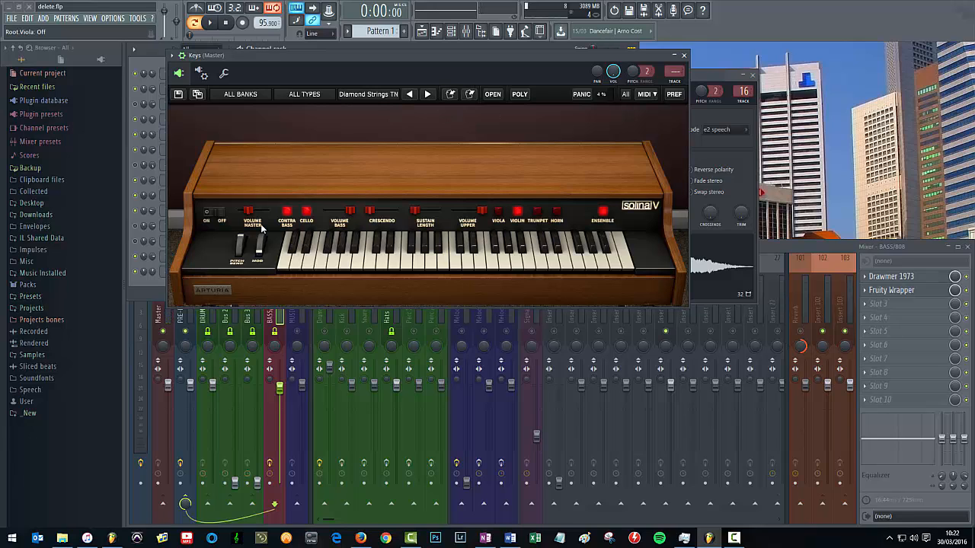
pyautogui.moveTo(238, 248); pyautogui.dragTo(238, 251)
# Create an automation clip for the last tweaked parameter, the Keys pitch bend.
pyautogui.click(113, 18)
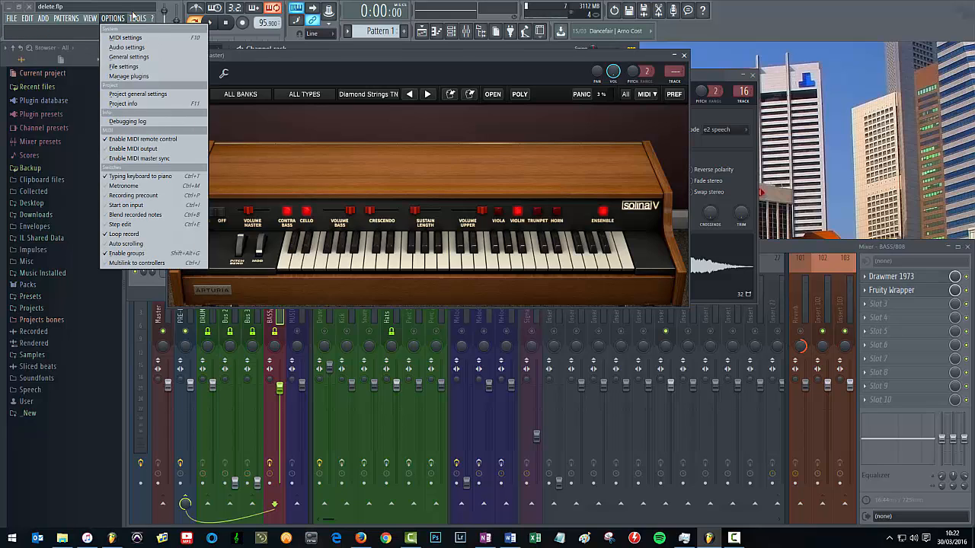
pyautogui.moveTo(138, 18)
pyautogui.moveTo(192, 122)
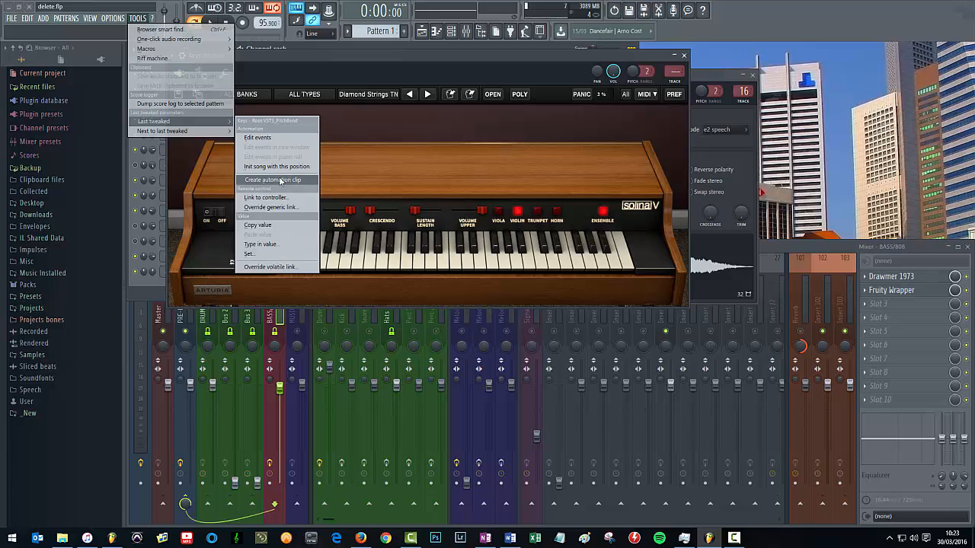
pyautogui.click(280, 180)
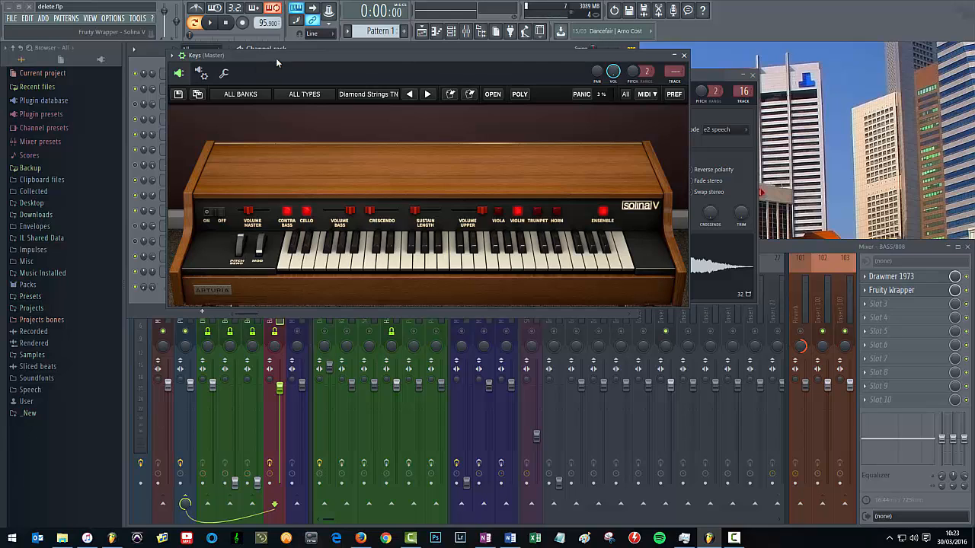
# Add a second automation clip for the last tweaked Keys parameter and shift the Keys plugin window slightly.
pyautogui.click(45, 22)
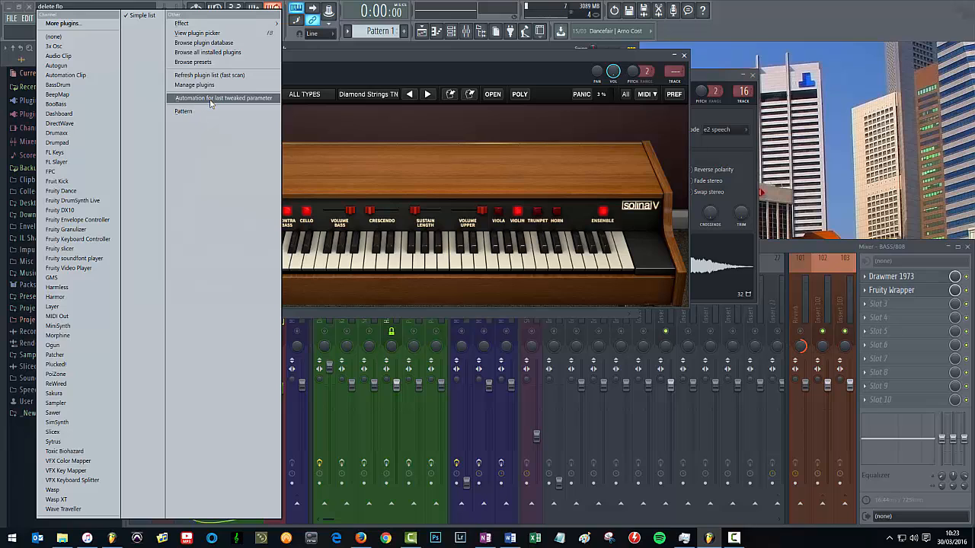
pyautogui.click(54, 6)
pyautogui.click(138, 20)
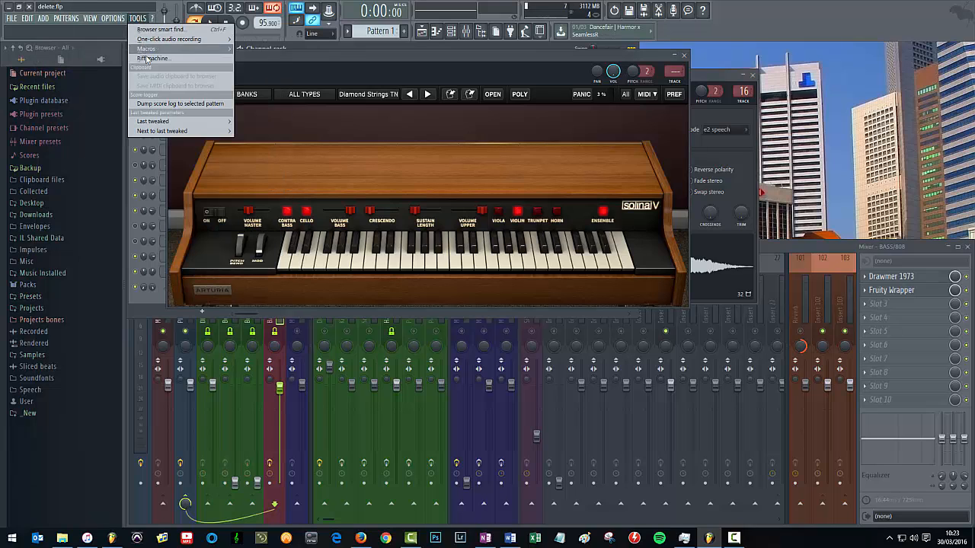
pyautogui.moveTo(173, 125)
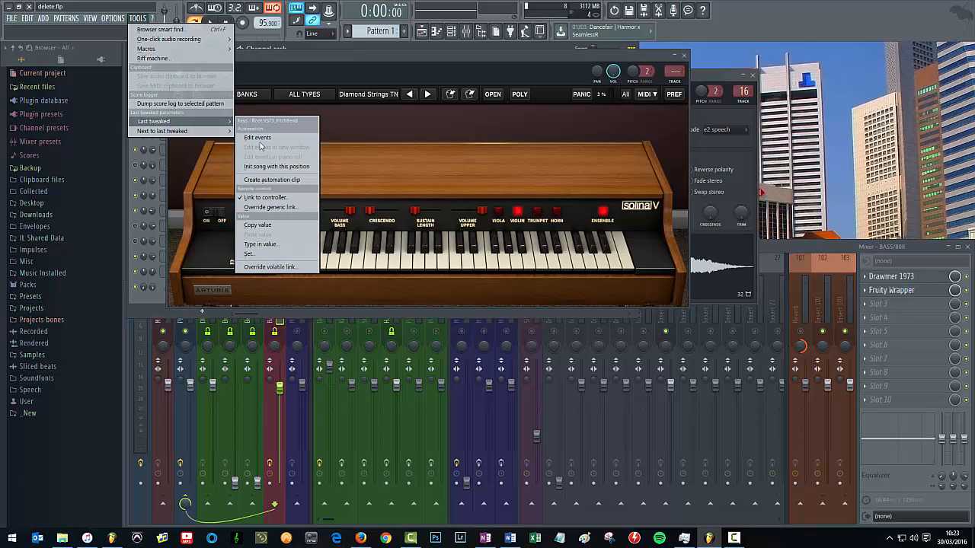
pyautogui.click(114, 4)
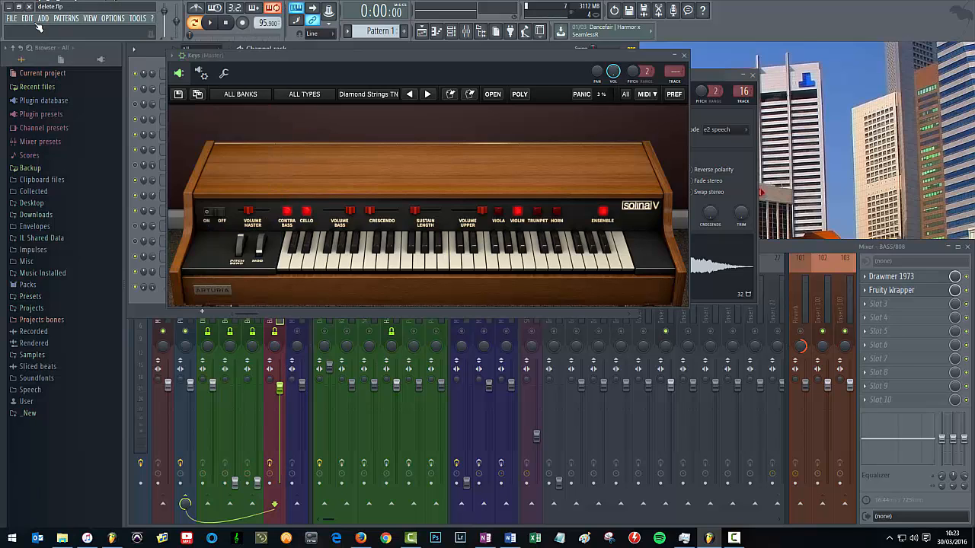
pyautogui.click(41, 20)
pyautogui.click(212, 99)
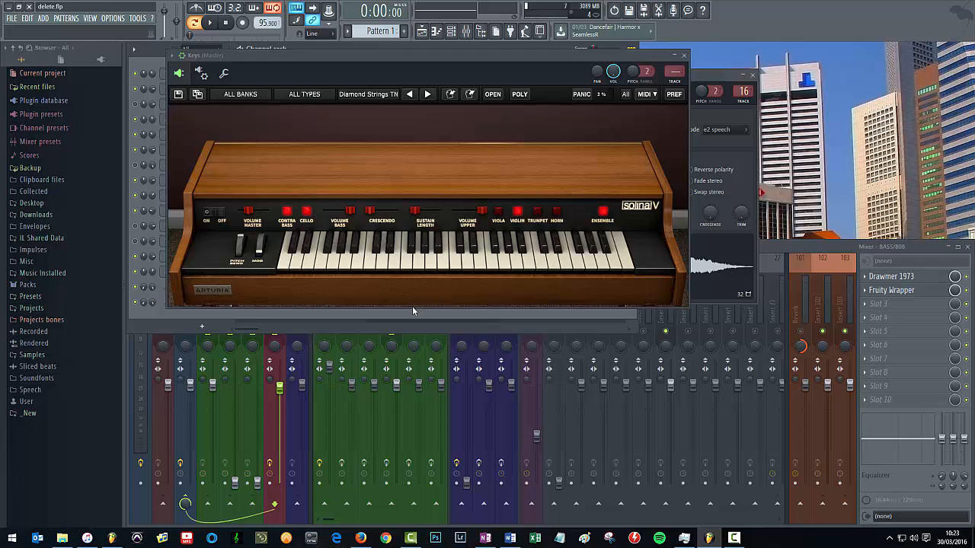
pyautogui.moveTo(446, 64)
pyautogui.mouseDown()
pyautogui.moveTo(606, 25)
pyautogui.moveTo(378, 78)
pyautogui.moveTo(433, 66)
pyautogui.moveTo(437, 52)
pyautogui.mouseUp()
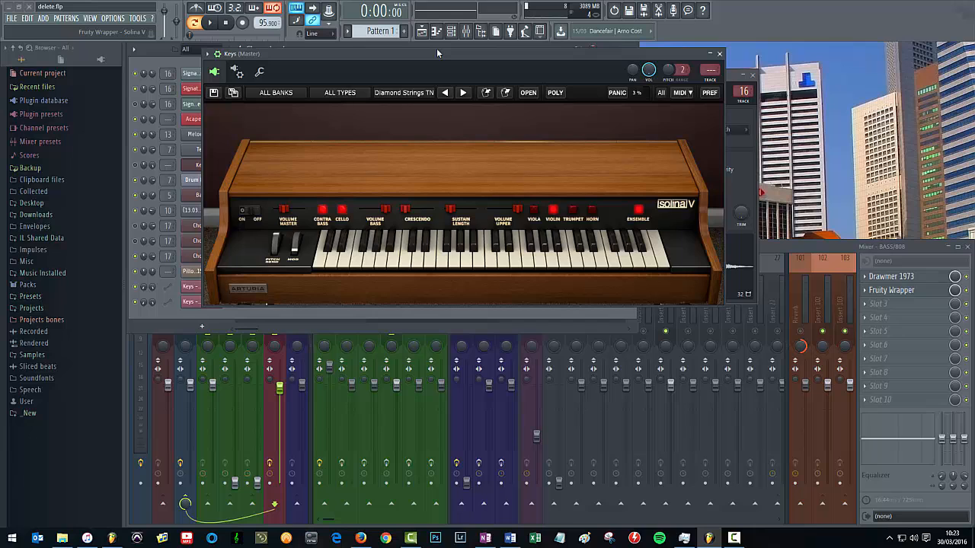
# Load Transient Processor into the third effect slot of the BASS/808 mixer track and move its window over the mixer.
pyautogui.click(814, 248)
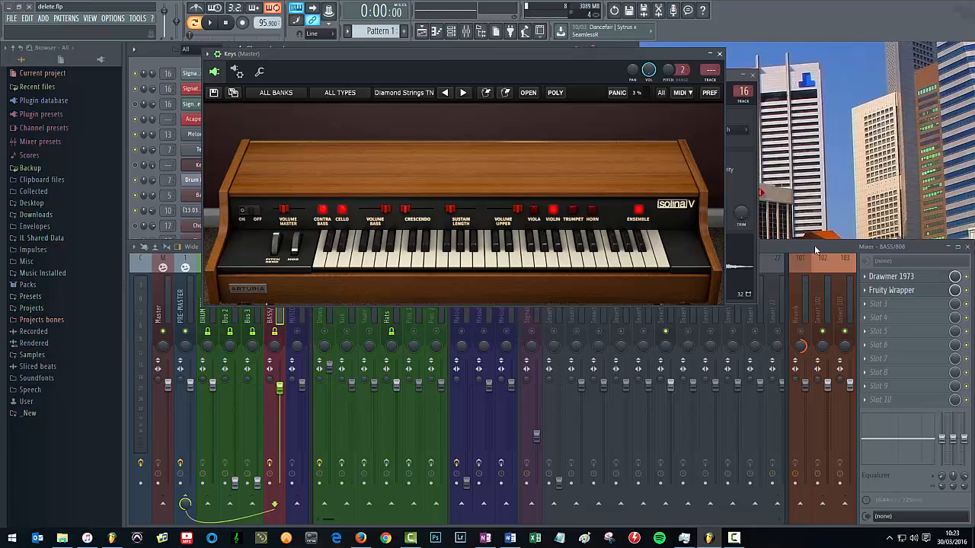
pyautogui.click(863, 304)
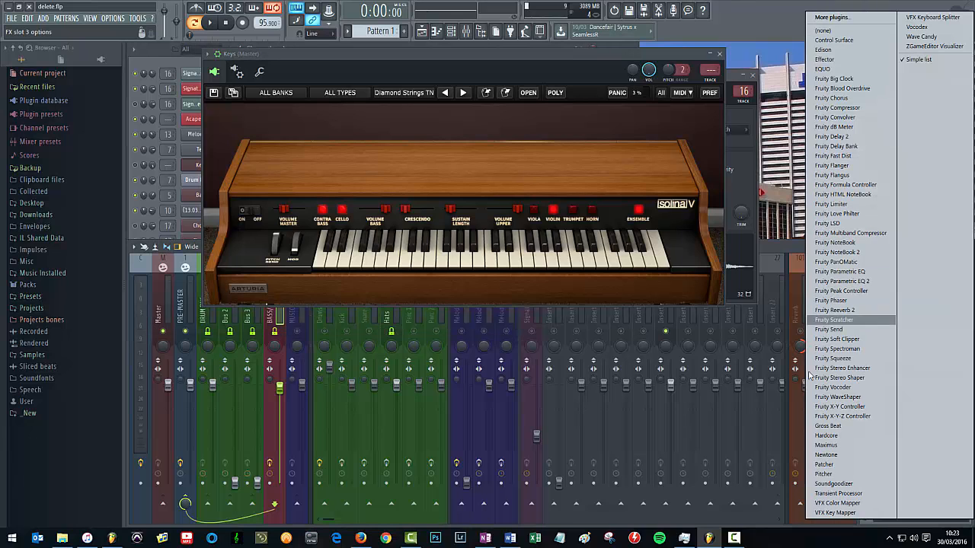
pyautogui.click(837, 494)
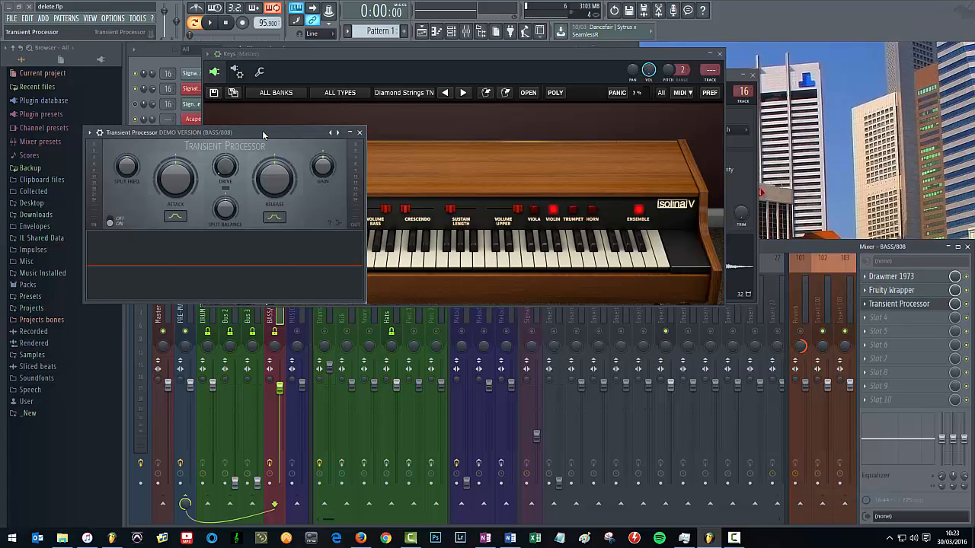
pyautogui.moveTo(262, 130); pyautogui.dragTo(609, 195)
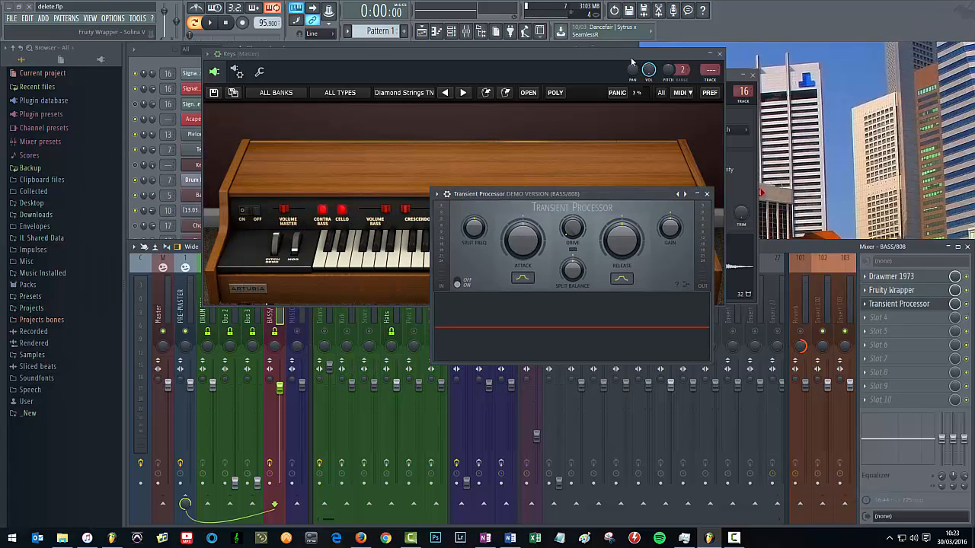
# Close the Keys plugin and Signature Tag settings windows, leaving Transient Processor open.
pyautogui.moveTo(667, 55); pyautogui.dragTo(569, 65)
pyautogui.click(621, 65)
pyautogui.moveTo(721, 75); pyautogui.dragTo(481, 67)
pyautogui.moveTo(596, 192); pyautogui.dragTo(640, 164)
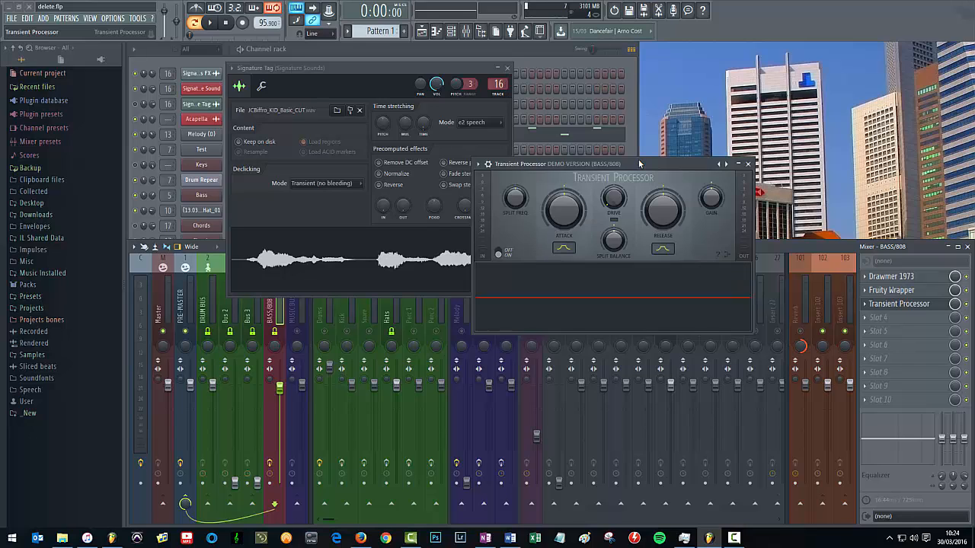
pyautogui.click(507, 68)
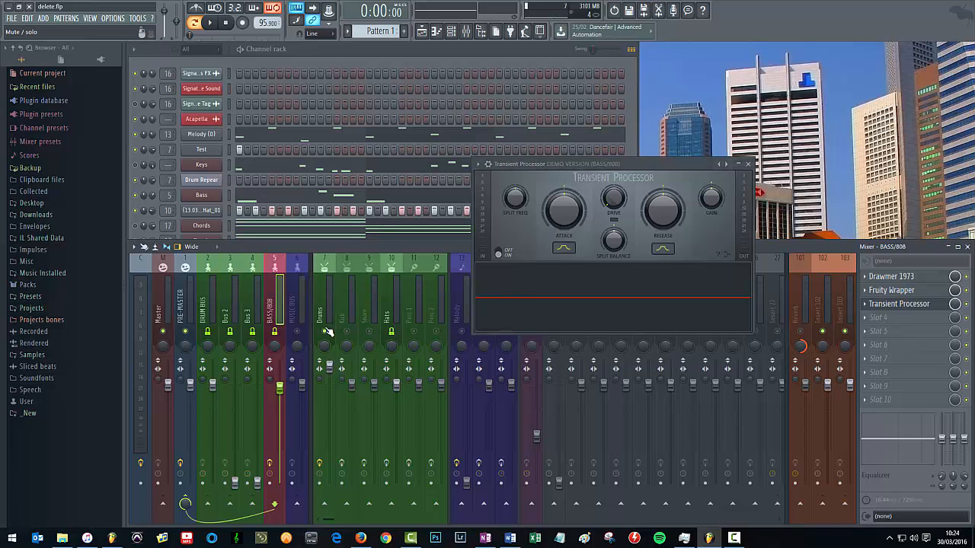
# Play the pattern and try the Drums Transient Processor's attack at 100% and -100%, resetting it to its default.
pyautogui.press('space')
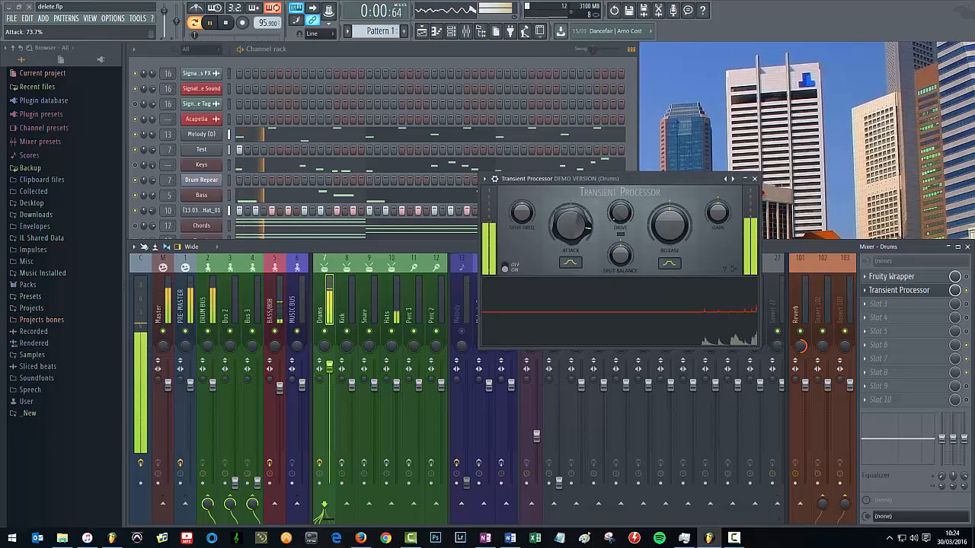
pyautogui.moveTo(570, 226); pyautogui.dragTo(571, 209)
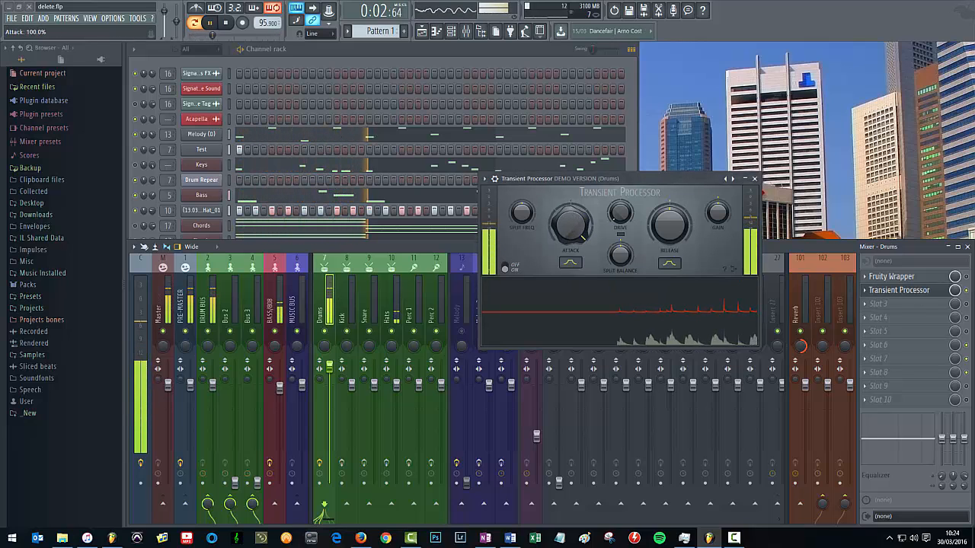
pyautogui.moveTo(717, 214); pyautogui.dragTo(718, 221)
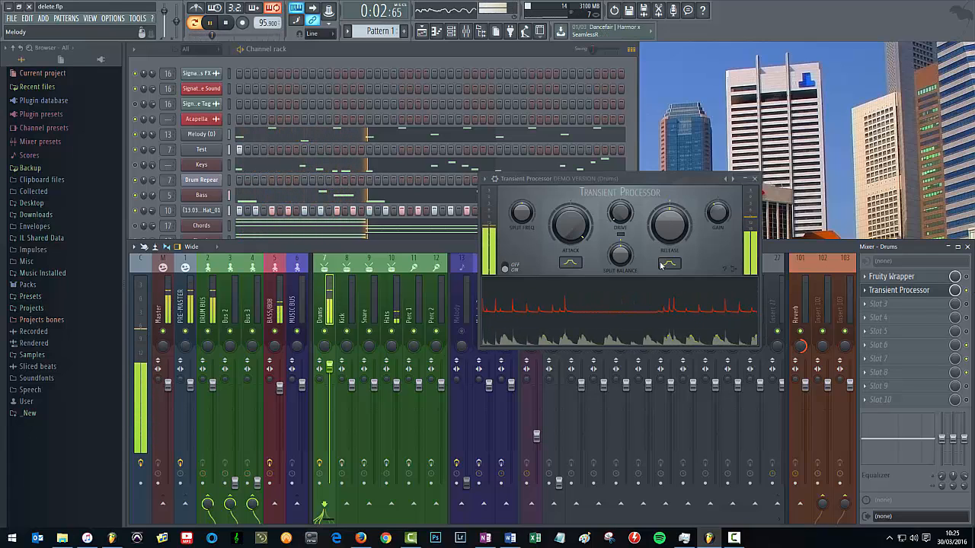
pyautogui.moveTo(563, 225); pyautogui.dragTo(563, 293)
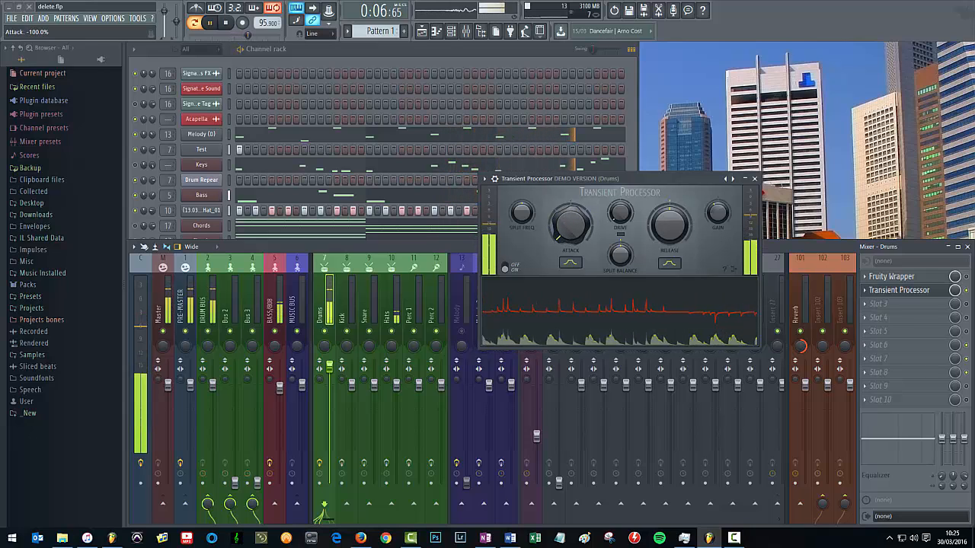
pyautogui.rightClick(570, 222)
pyautogui.click(622, 233)
# Try the Drums Transient Processor's release at -100%, and raise it again during playback.
pyautogui.moveTo(661, 237); pyautogui.dragTo(680, 285)
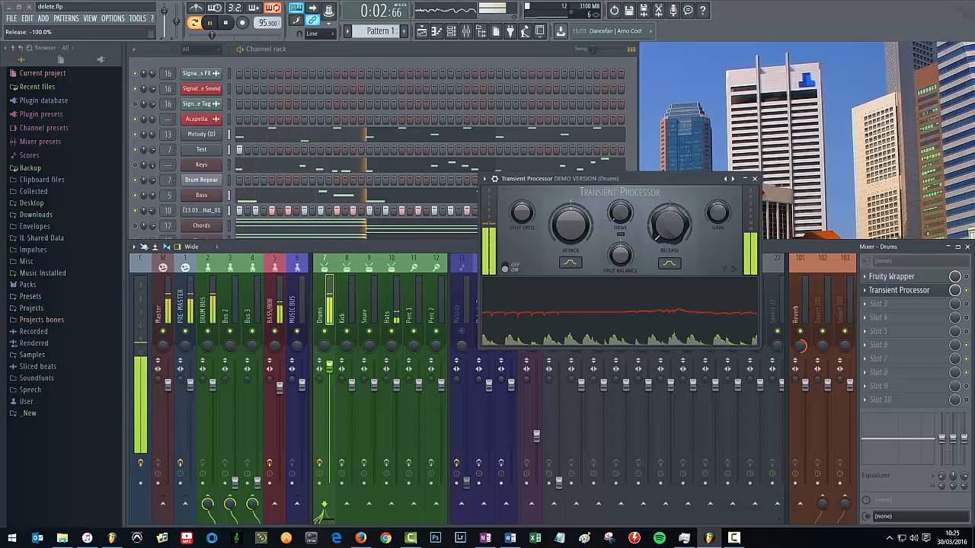
pyautogui.moveTo(706, 177); pyautogui.dragTo(692, 161)
pyautogui.moveTo(657, 220); pyautogui.dragTo(657, 177)
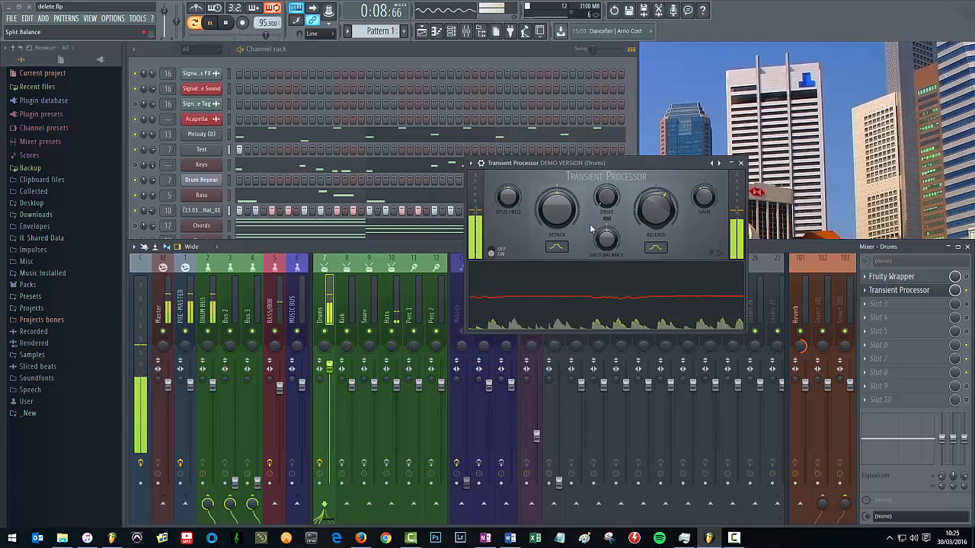
# Adjust the Transient Processor's drive and split balance, and set its split frequency to about 327 Hz.
pyautogui.moveTo(607, 197); pyautogui.dragTo(608, 142)
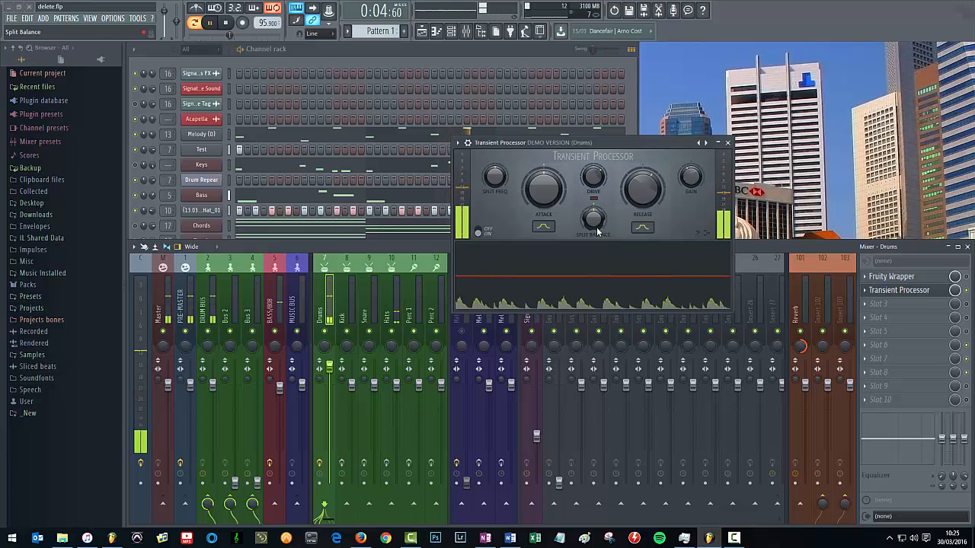
pyautogui.moveTo(610, 237)
pyautogui.mouseDown()
pyautogui.moveTo(593, 211)
pyautogui.moveTo(593, 229)
pyautogui.mouseUp()
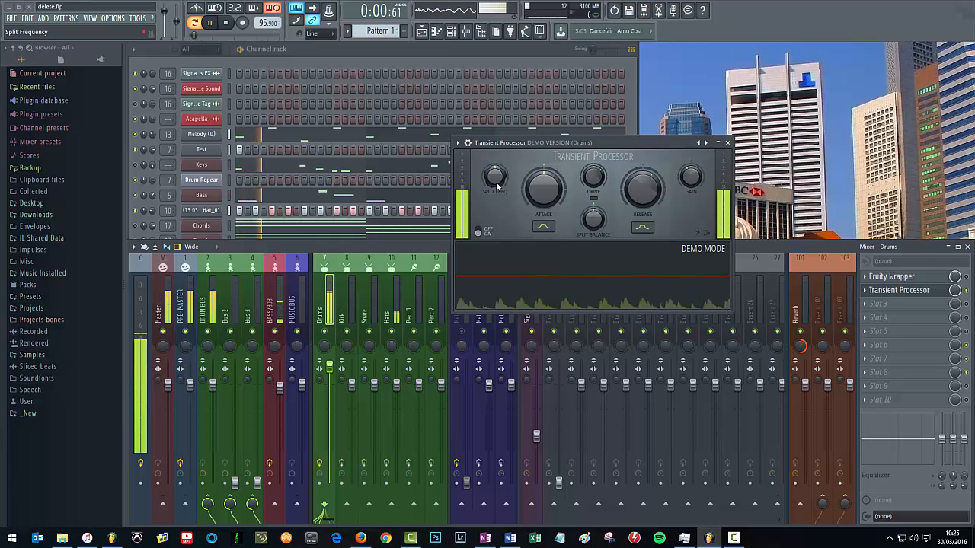
pyautogui.moveTo(493, 176); pyautogui.dragTo(494, 183)
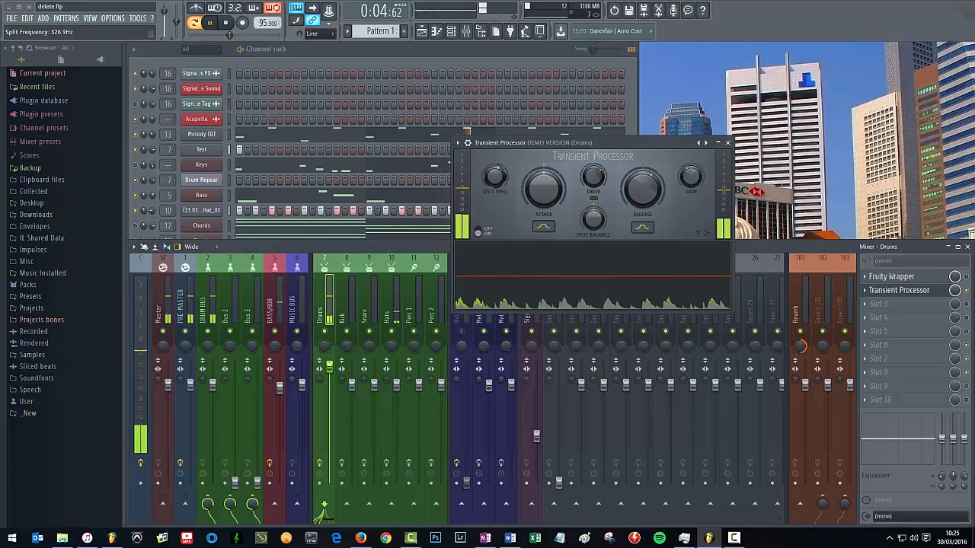
# Toggle the Transient Processor's effect on/off switch to compare the sound, and stop playback.
pyautogui.click(479, 233)
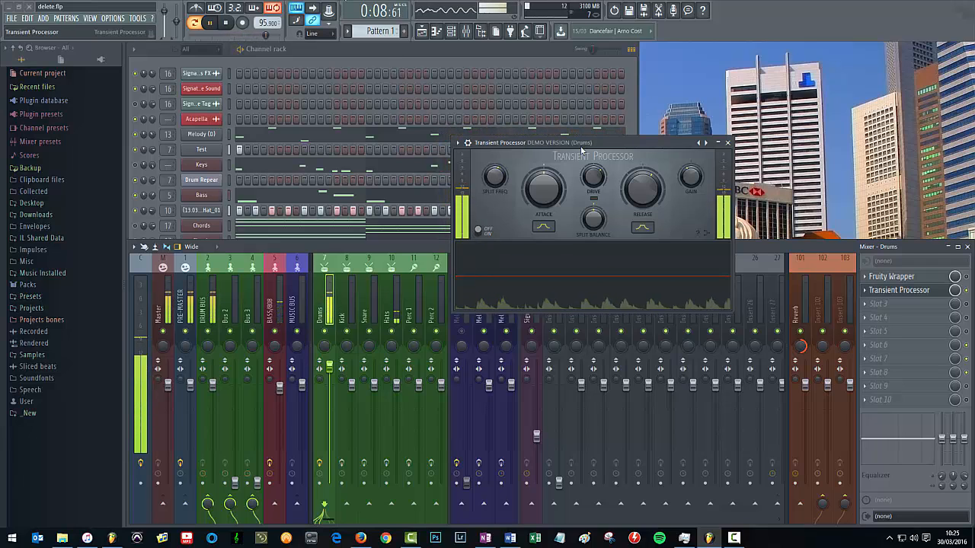
pyautogui.moveTo(581, 144); pyautogui.dragTo(600, 121)
pyautogui.click(210, 23)
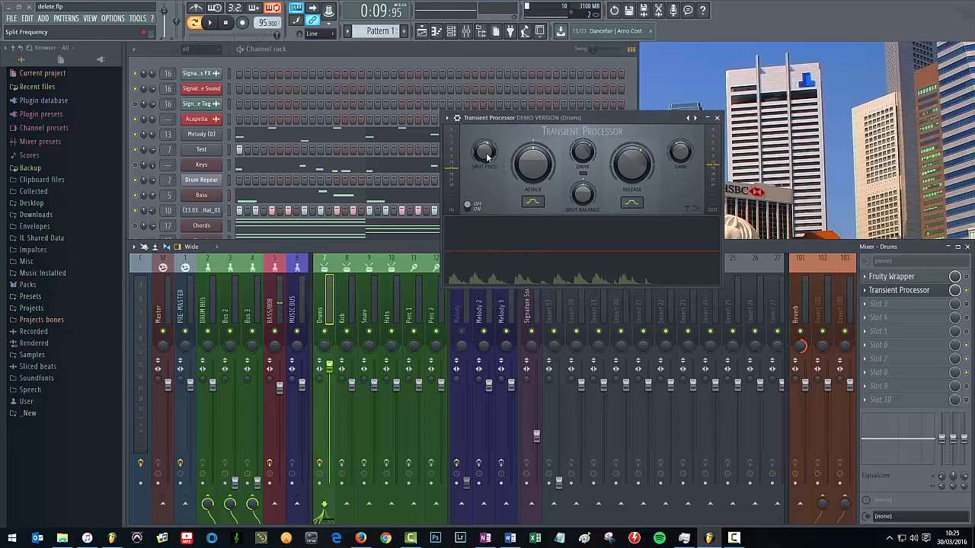
pyautogui.click(470, 209)
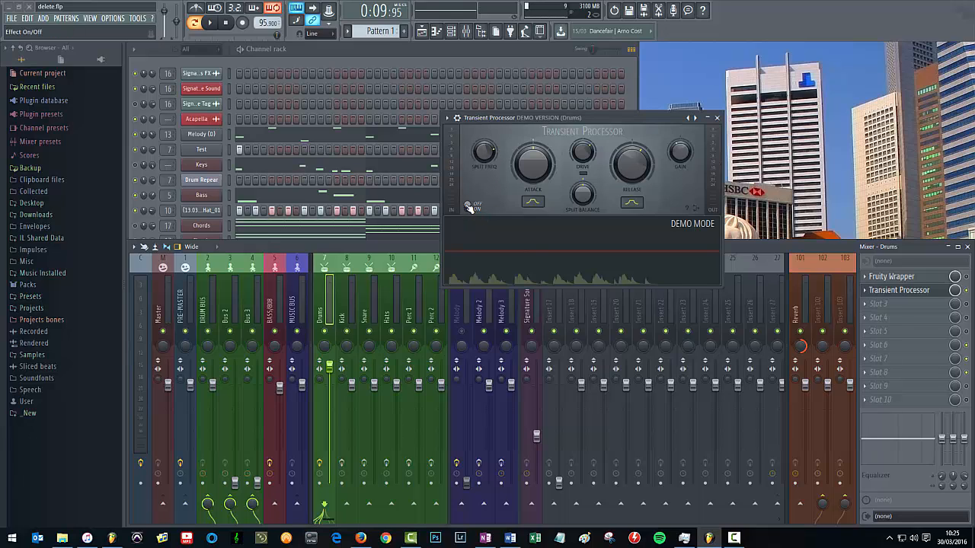
pyautogui.click(468, 208)
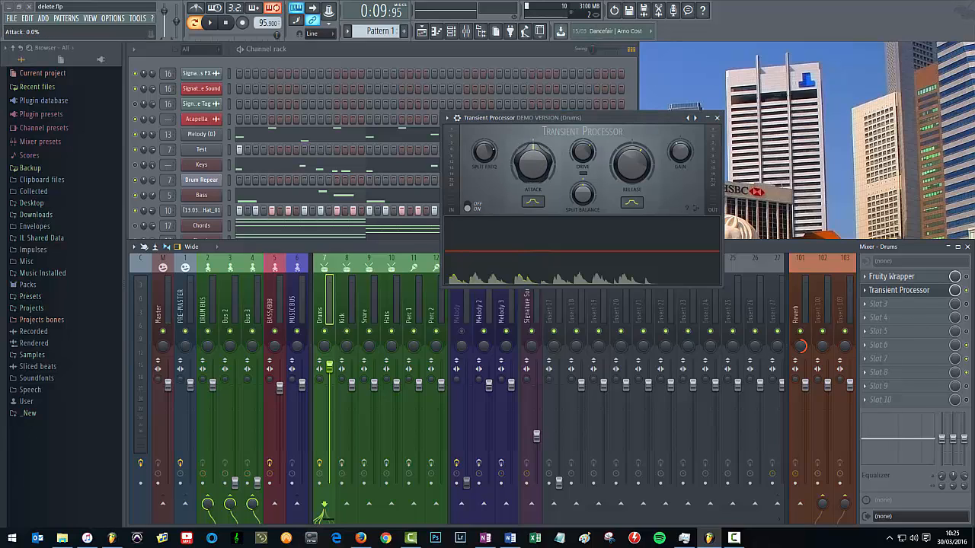
# Set the Transient Processor's release to 17.5%, and its attack to -47.5% with the Slow attack shape.
pyautogui.moveTo(627, 163)
pyautogui.mouseDown()
pyautogui.moveTo(624, 179)
pyautogui.moveTo(622, 152)
pyautogui.moveTo(622, 174)
pyautogui.mouseUp()
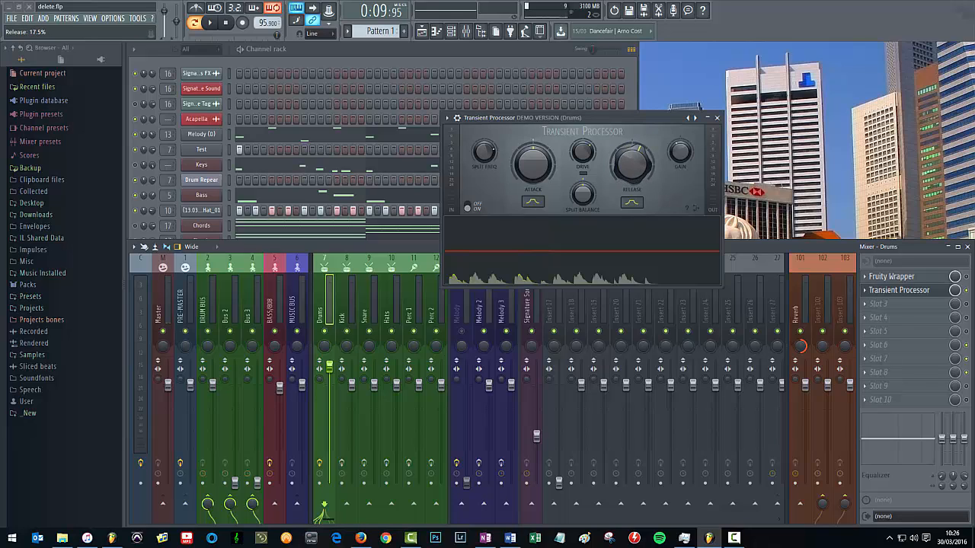
pyautogui.click(532, 201)
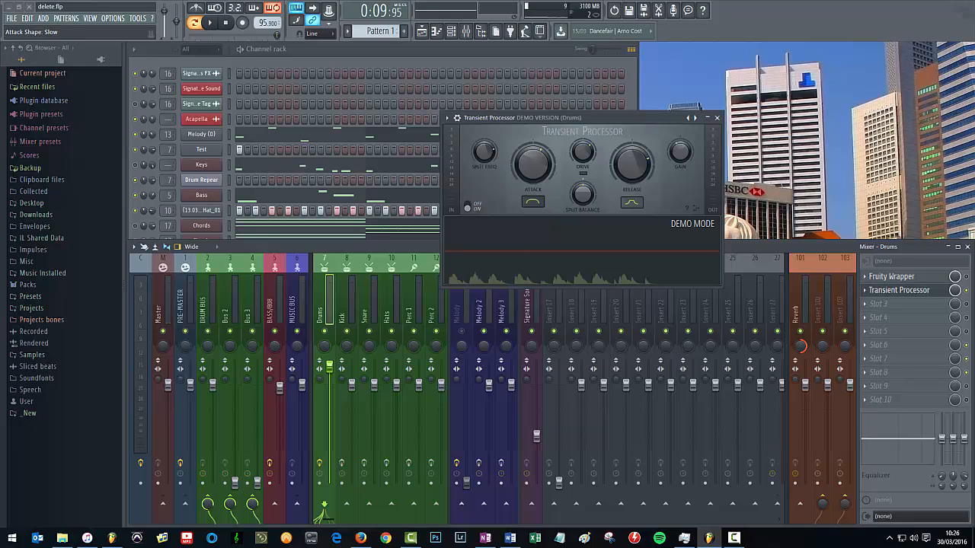
pyautogui.moveTo(532, 163)
pyautogui.mouseDown()
pyautogui.moveTo(532, 152)
pyautogui.moveTo(532, 172)
pyautogui.mouseUp()
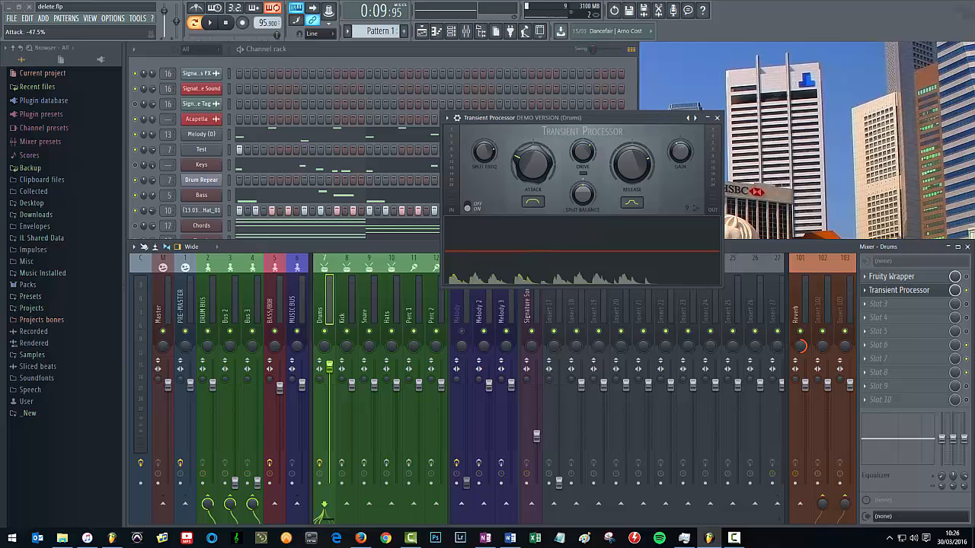
# Change the Transient Processor's release shape, and set its drive to 73.8% and gain to 2.1 dB.
pyautogui.click(631, 202)
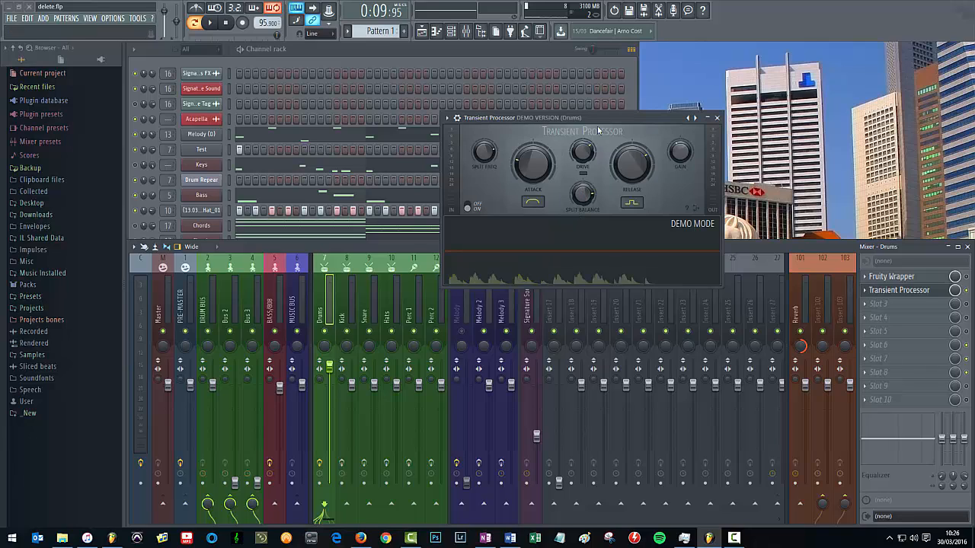
pyautogui.moveTo(582, 151); pyautogui.dragTo(582, 158)
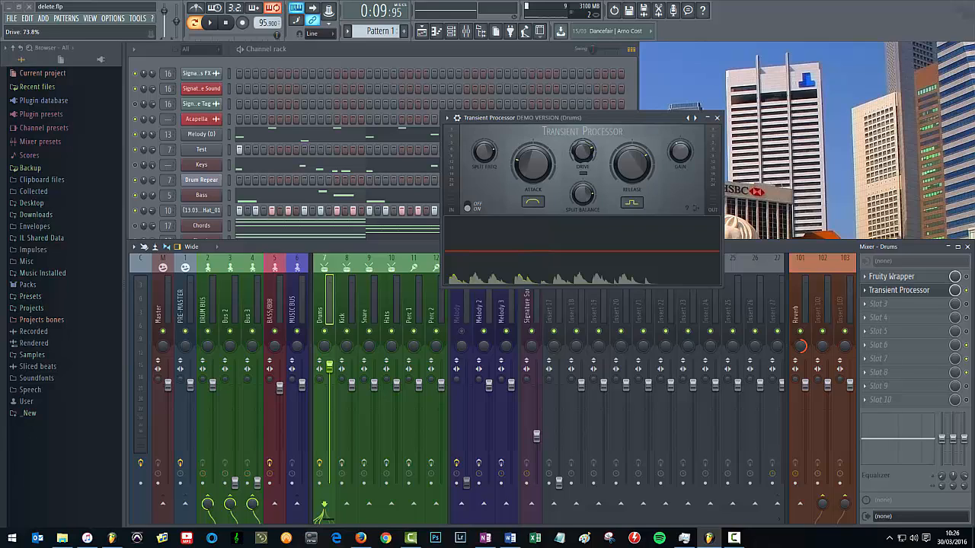
pyautogui.moveTo(680, 151); pyautogui.dragTo(680, 154)
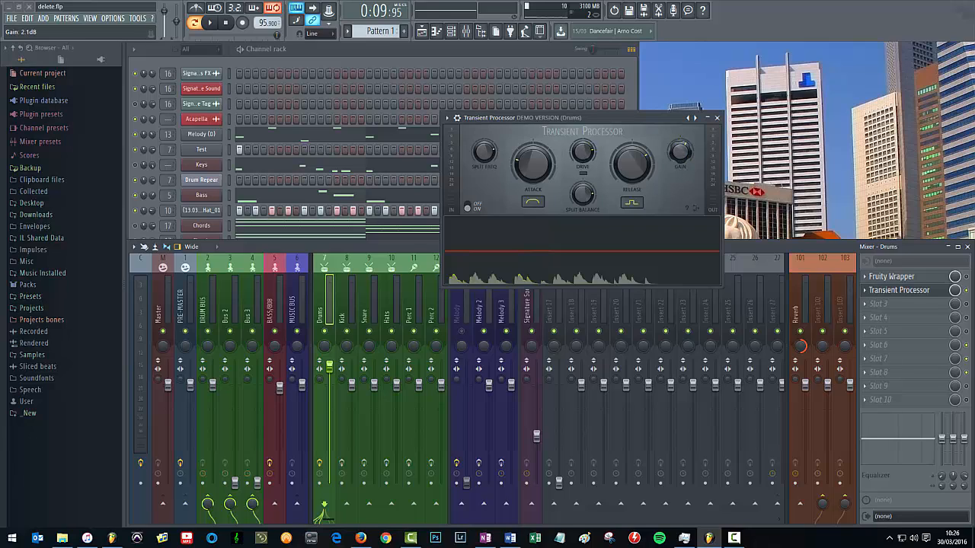